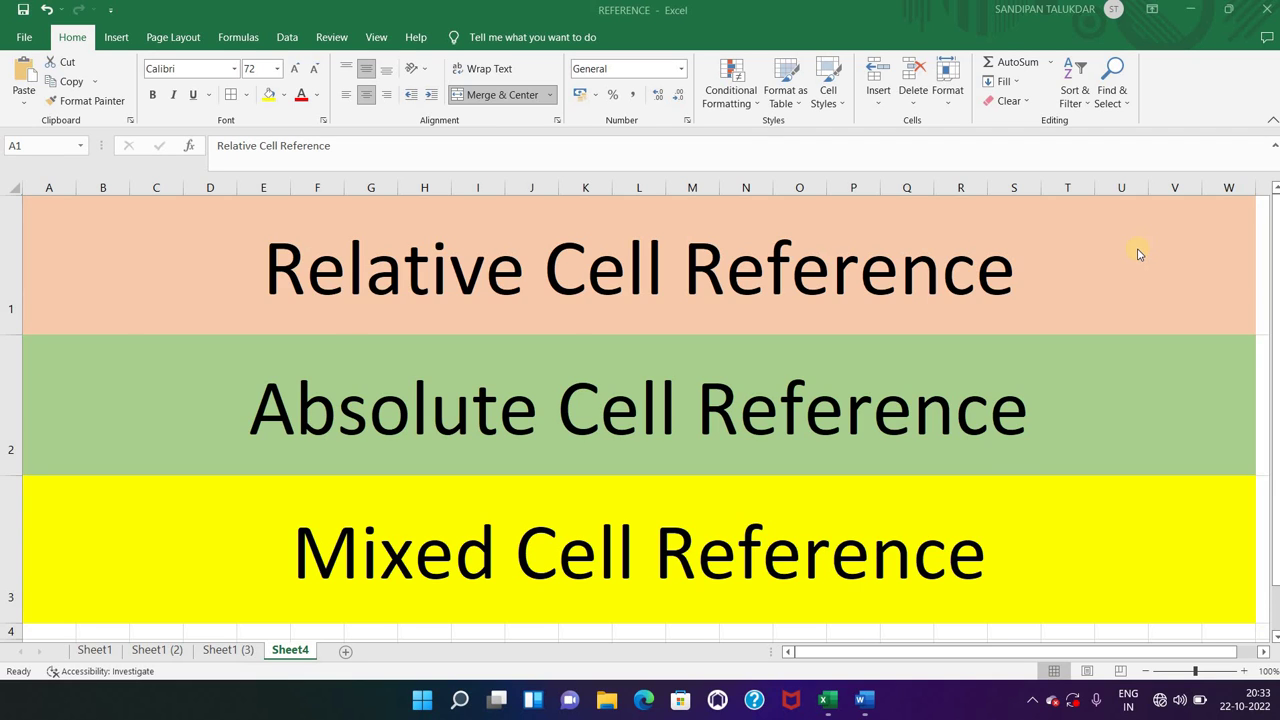
Move one sheet left to Sheet1, the Relative Reference table of banks and capitals.
key(ctrl+Page_Up)
key(ctrl+Page_Up)
key(ctrl+Page_Up)
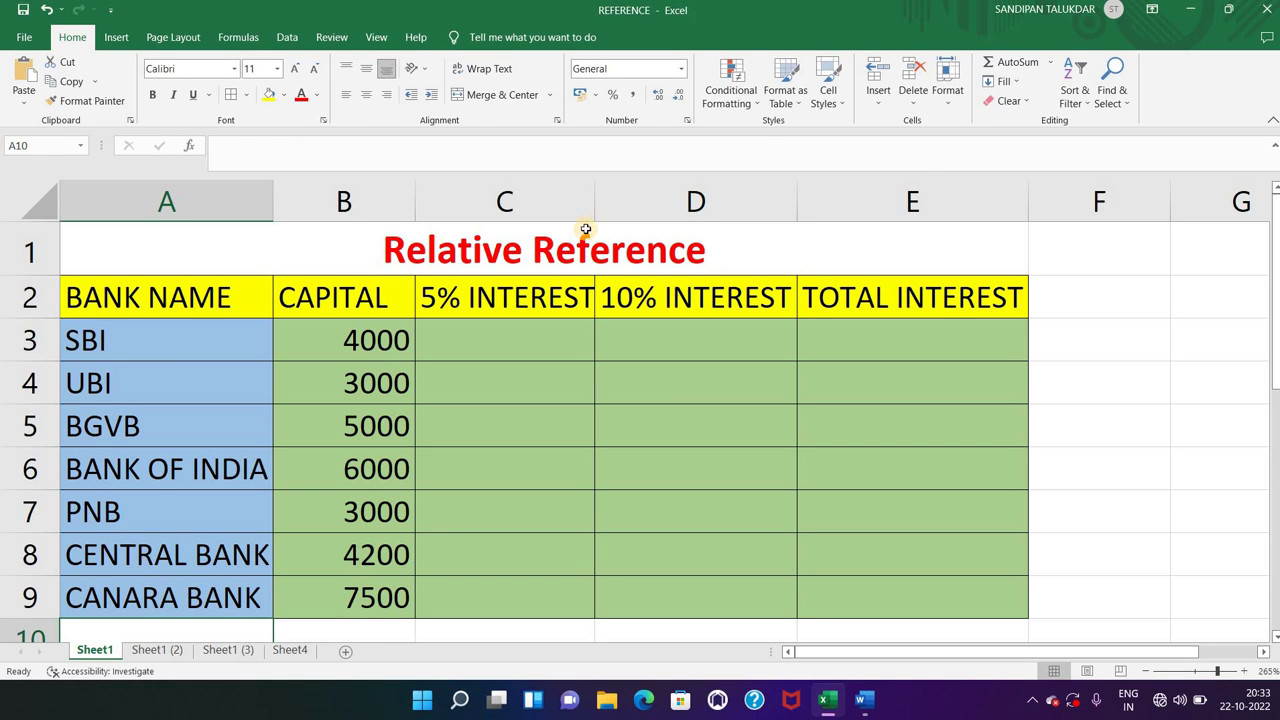
click(573, 345)
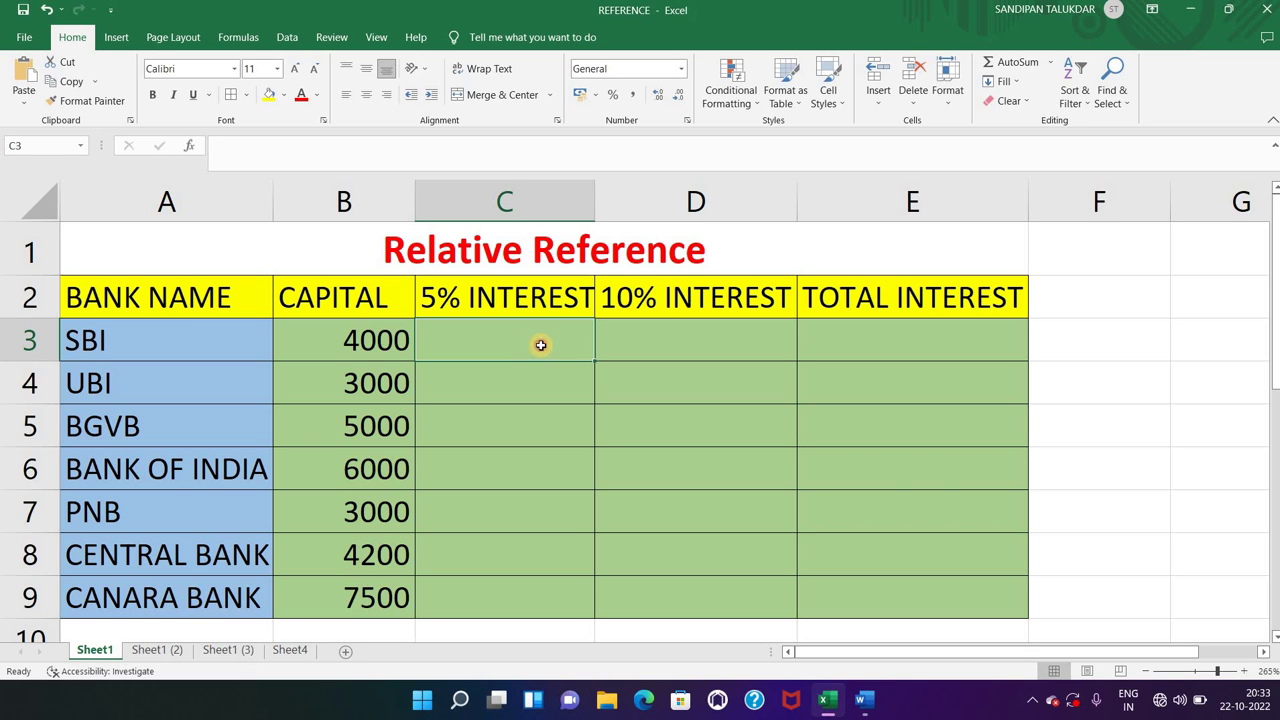
scroll(565, 343, up, 1)
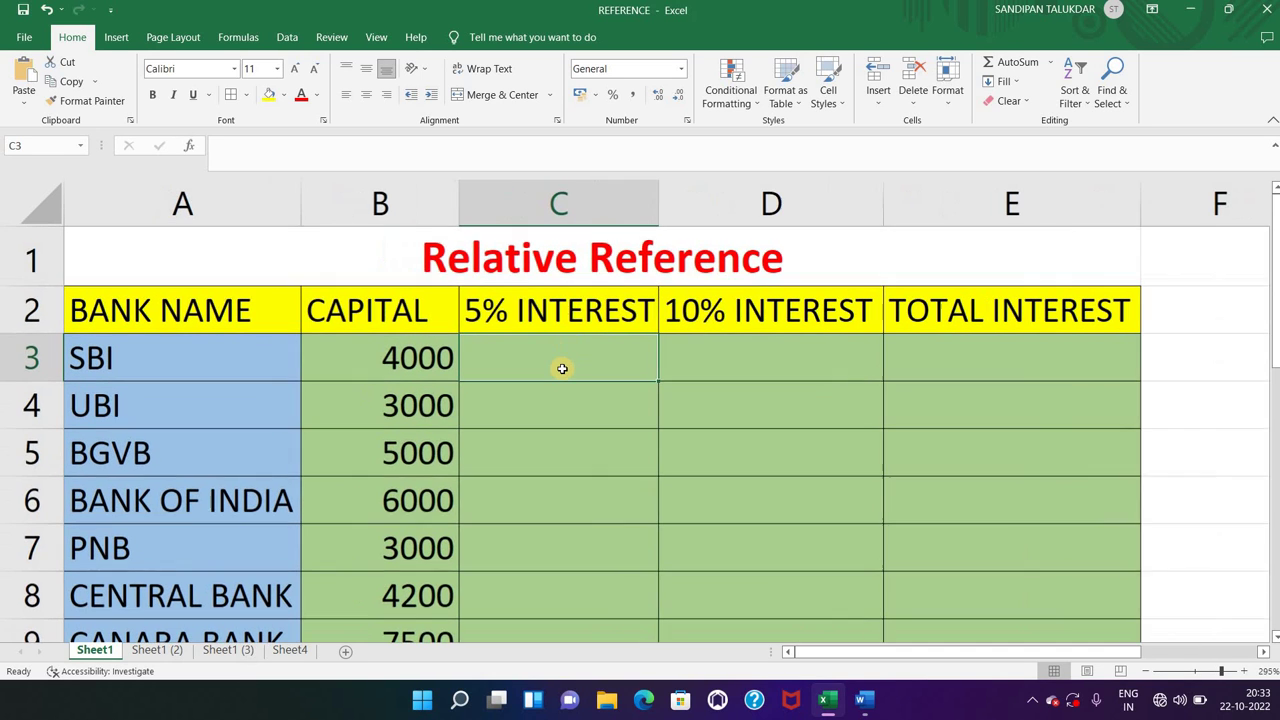
scroll(565, 360, up, 1)
scroll(752, 346, up, 2)
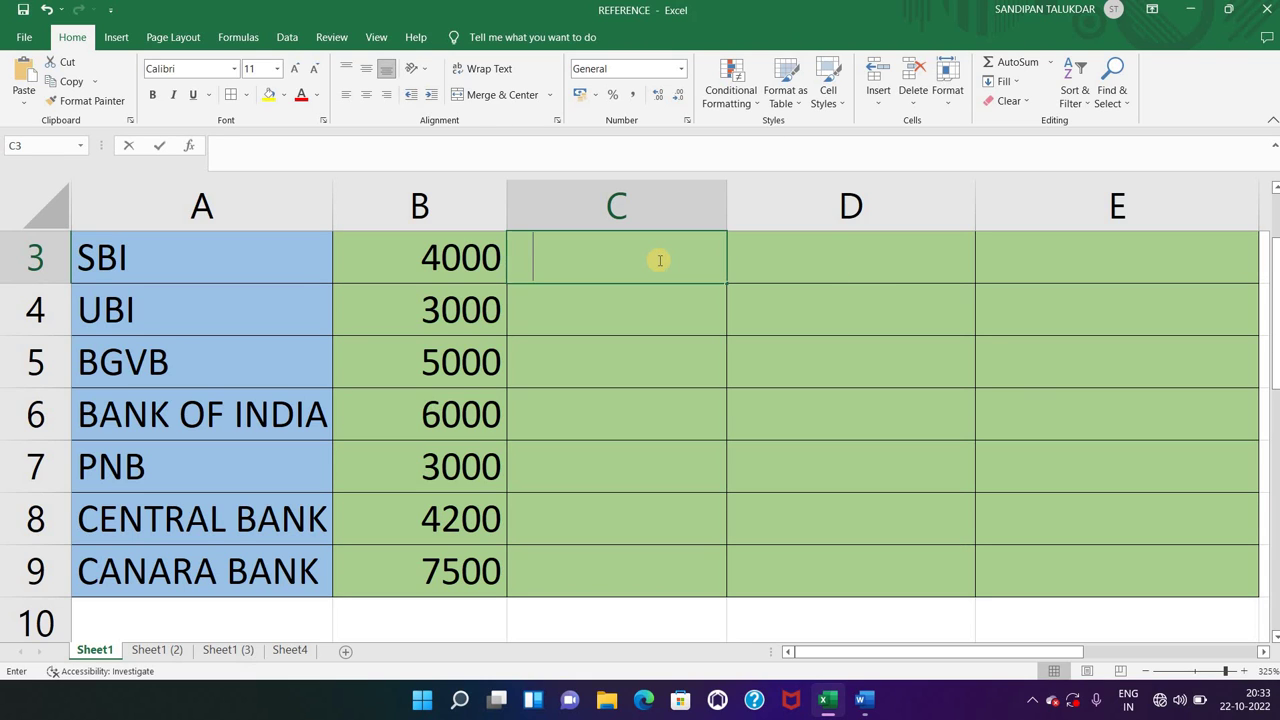
text(7)
key(Return)
click(659, 260)
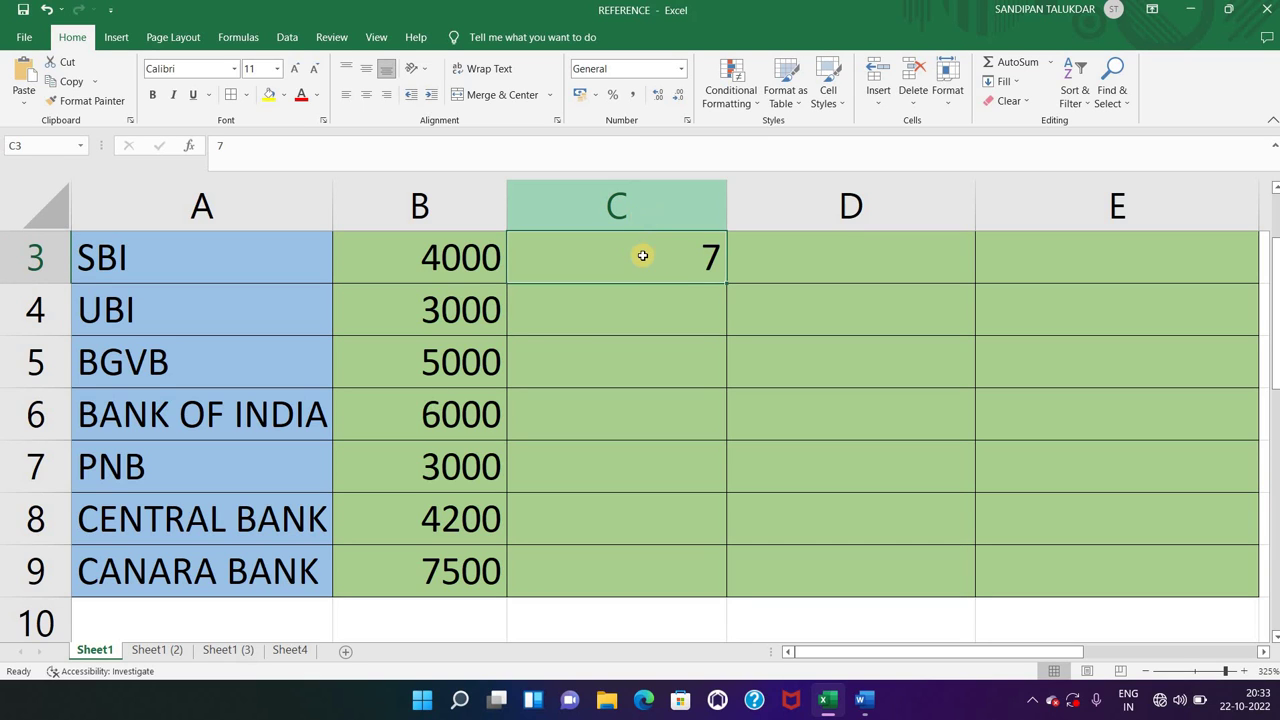
click(20, 146)
click(649, 207)
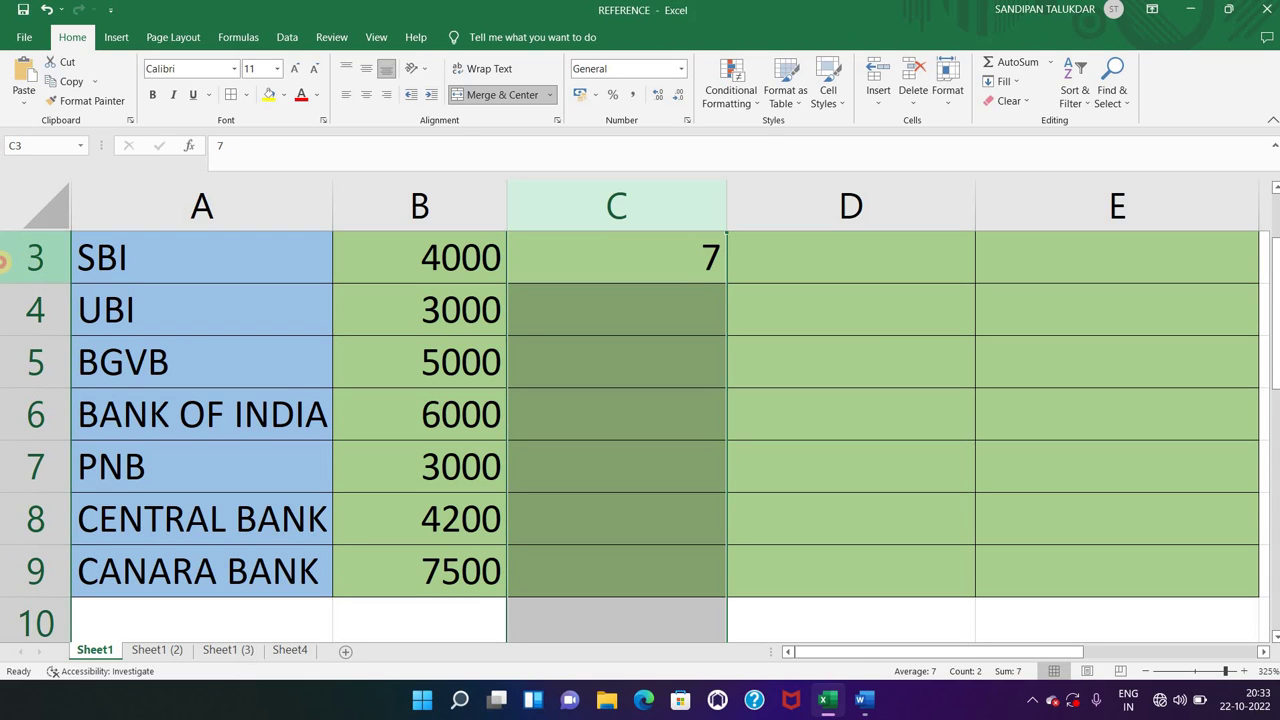
click(3, 260)
click(662, 222)
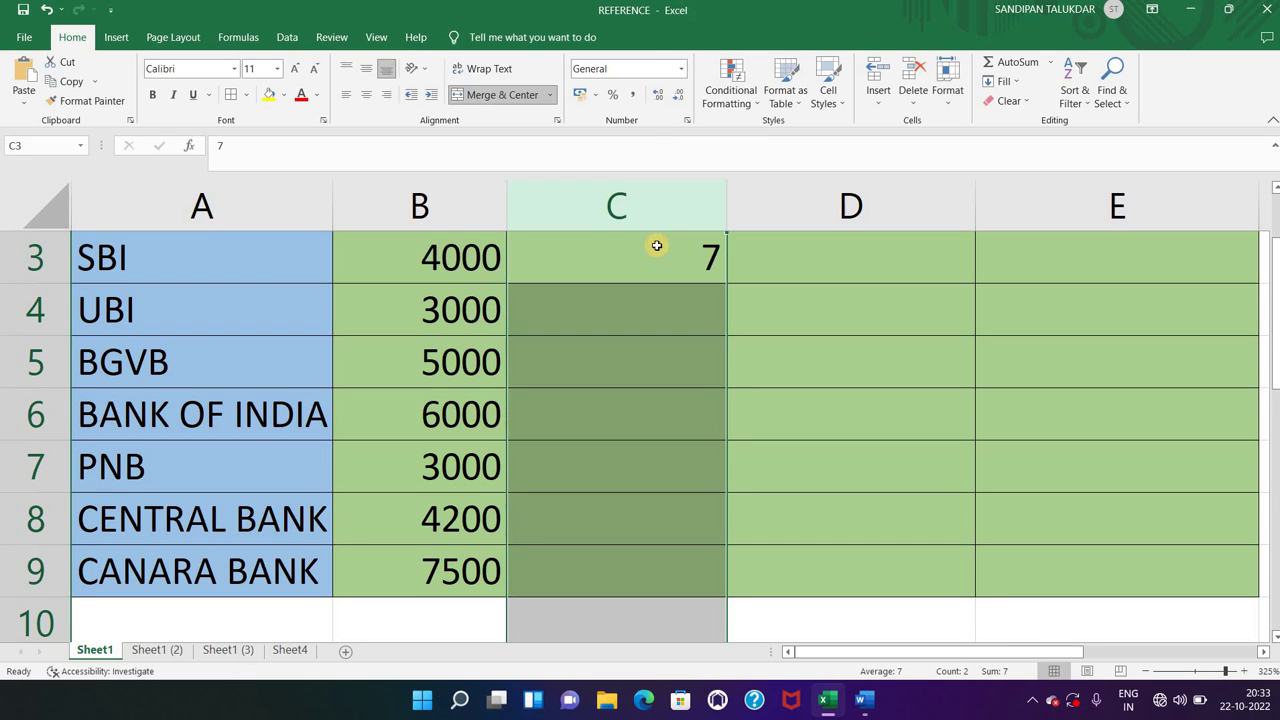
click(656, 245)
click(25, 258)
click(647, 222)
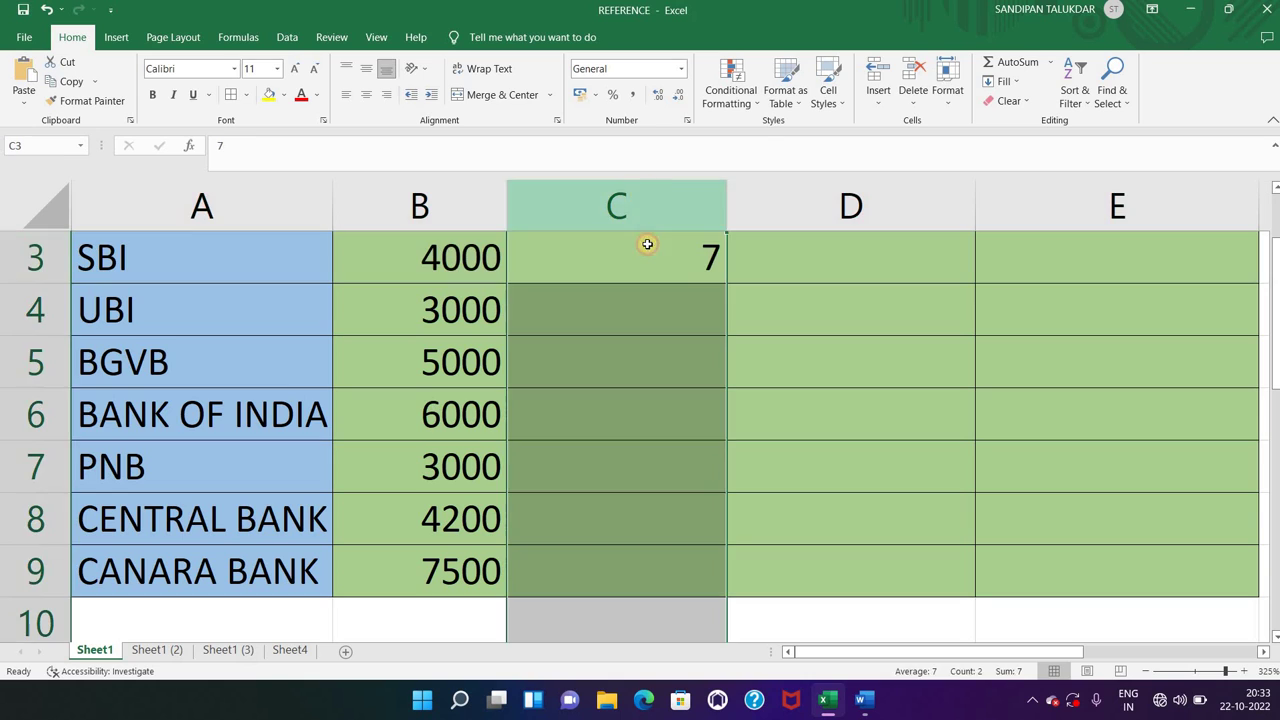
click(647, 244)
click(846, 271)
click(680, 268)
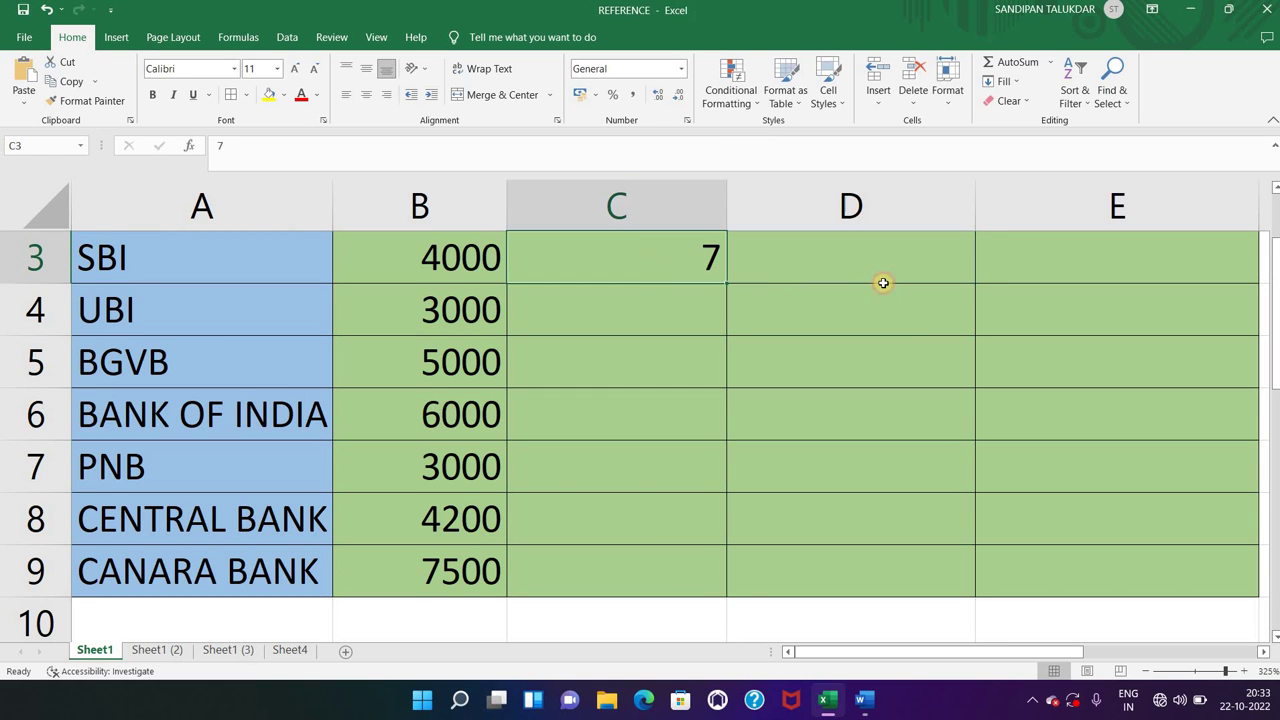
click(891, 263)
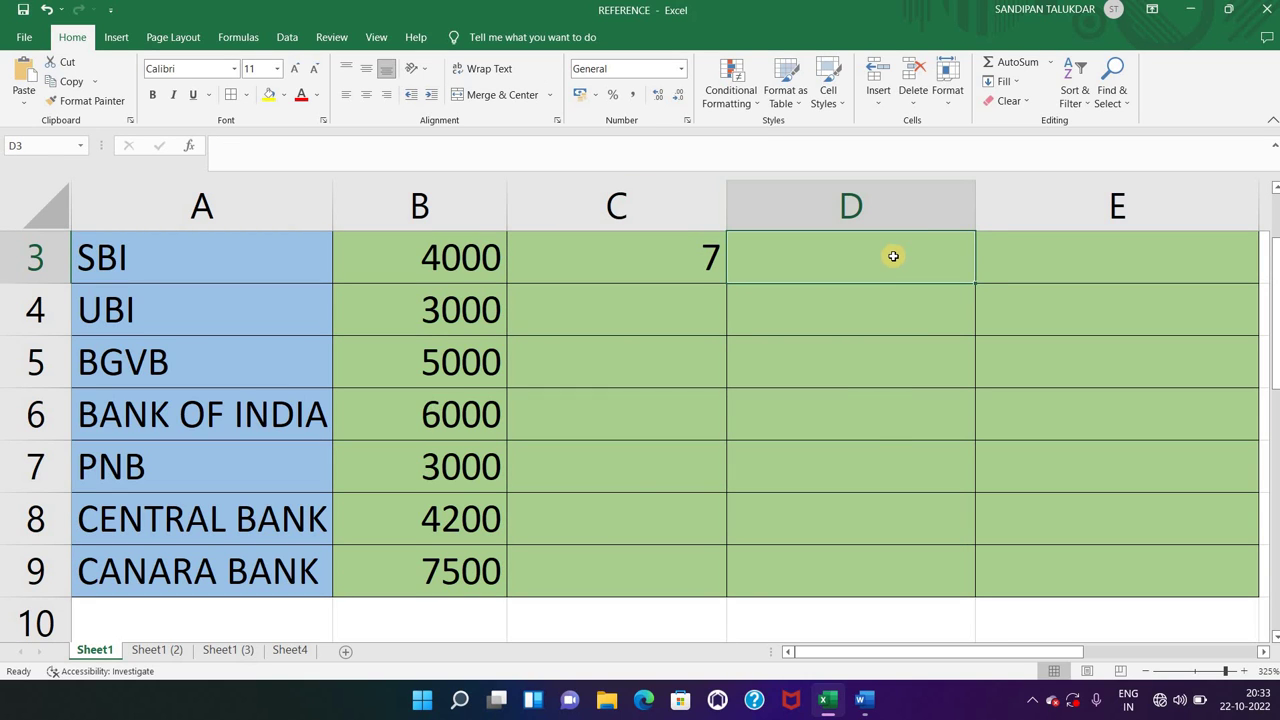
click(689, 262)
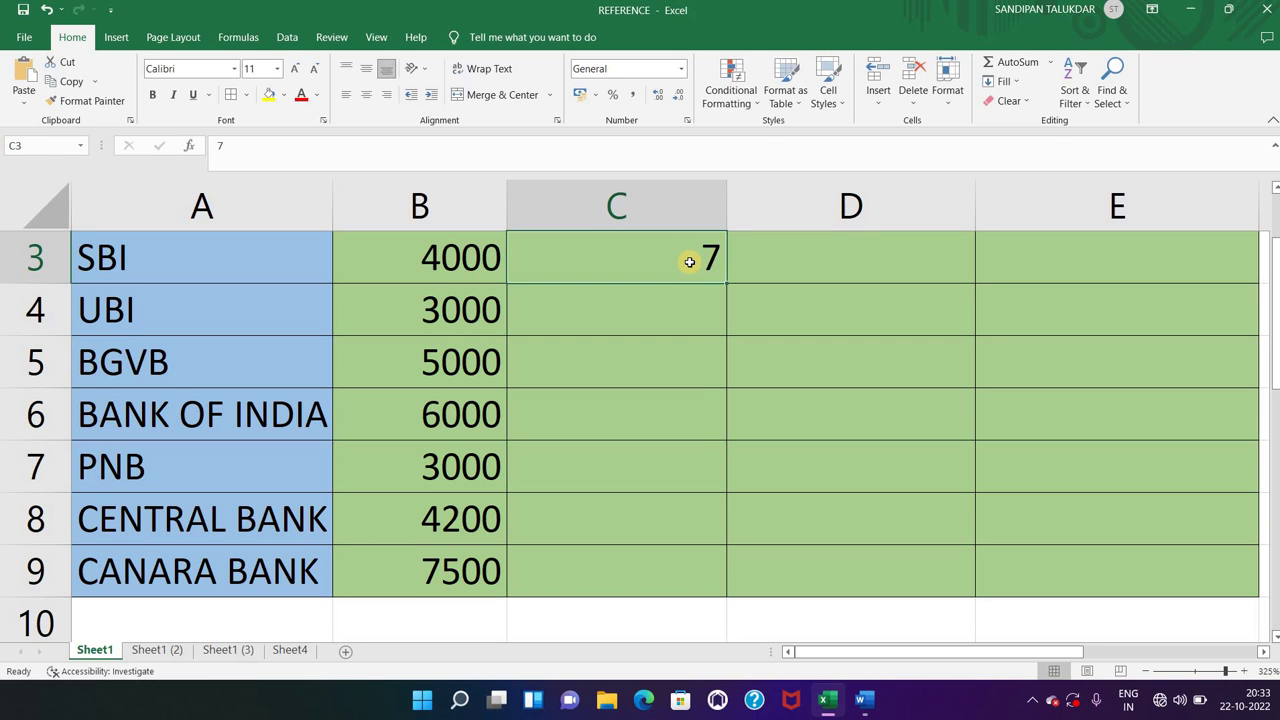
key(Delete)
scroll(1013, 392, up, 1)
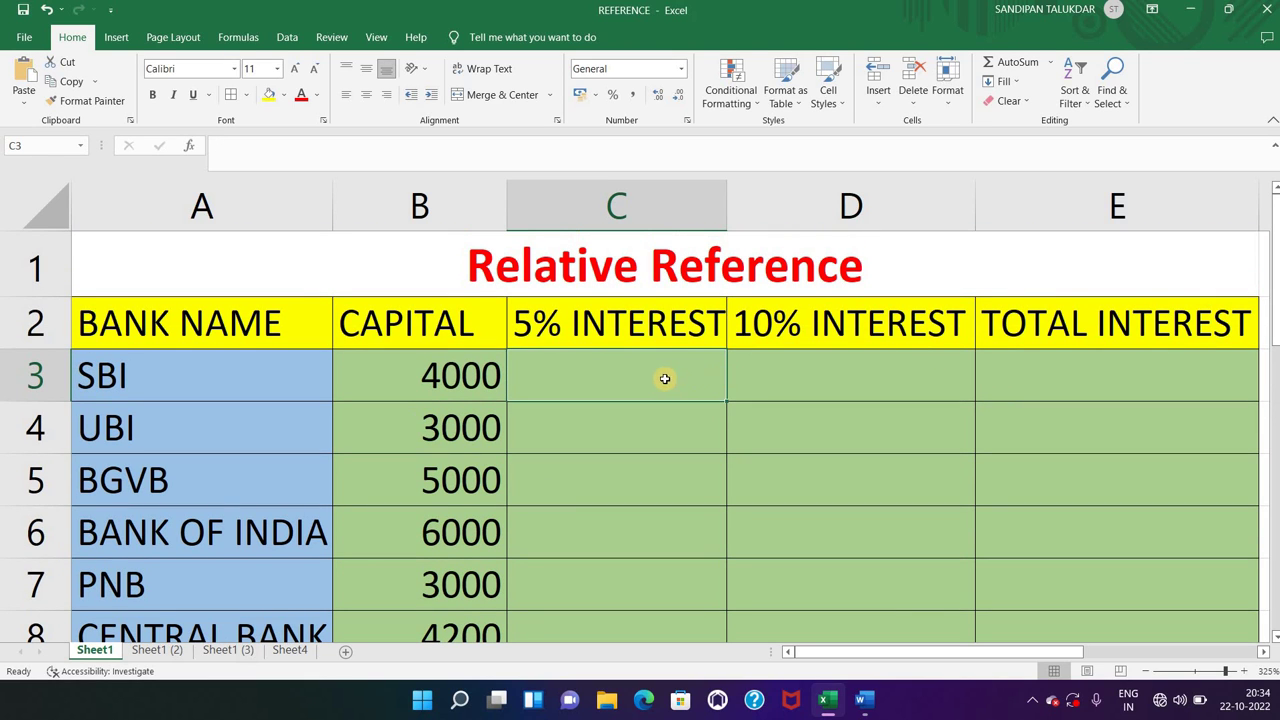
Change the A1 title from 'Relative Reference' to 'Relative Cell Reference'.
double_click(651, 268)
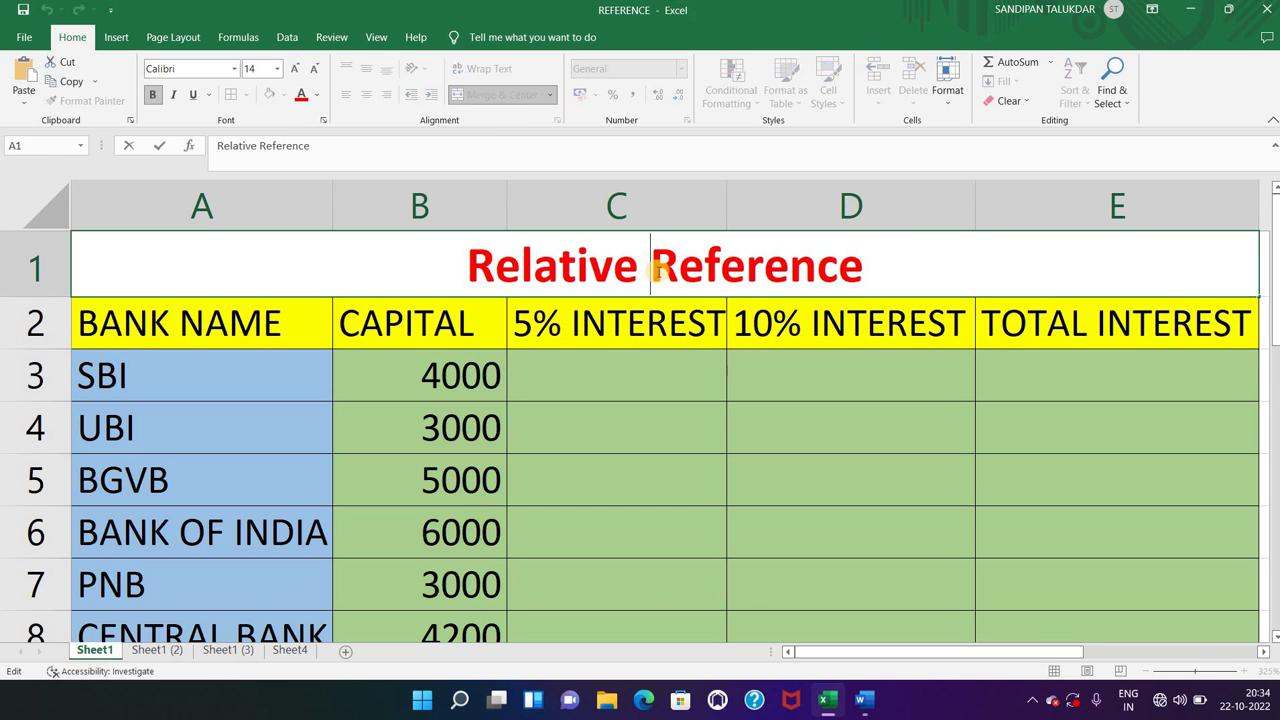
text(c)
key(BackSpace)
text(Cell)
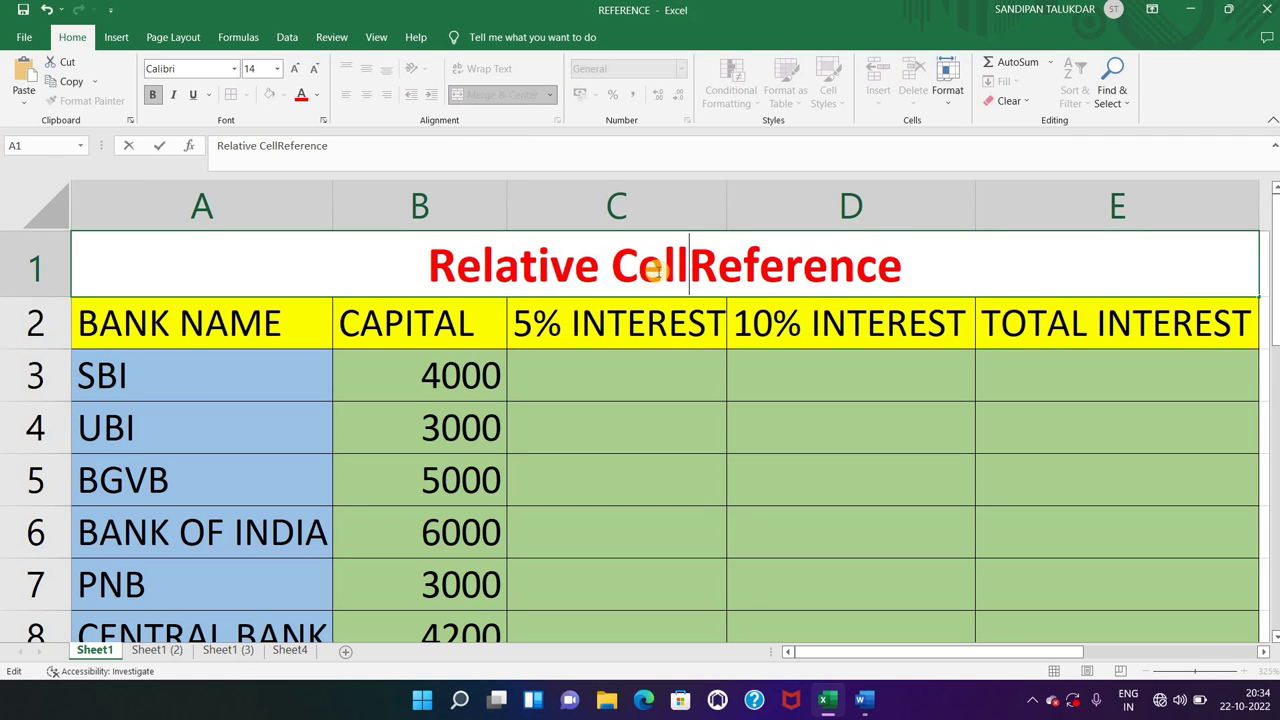
click(604, 371)
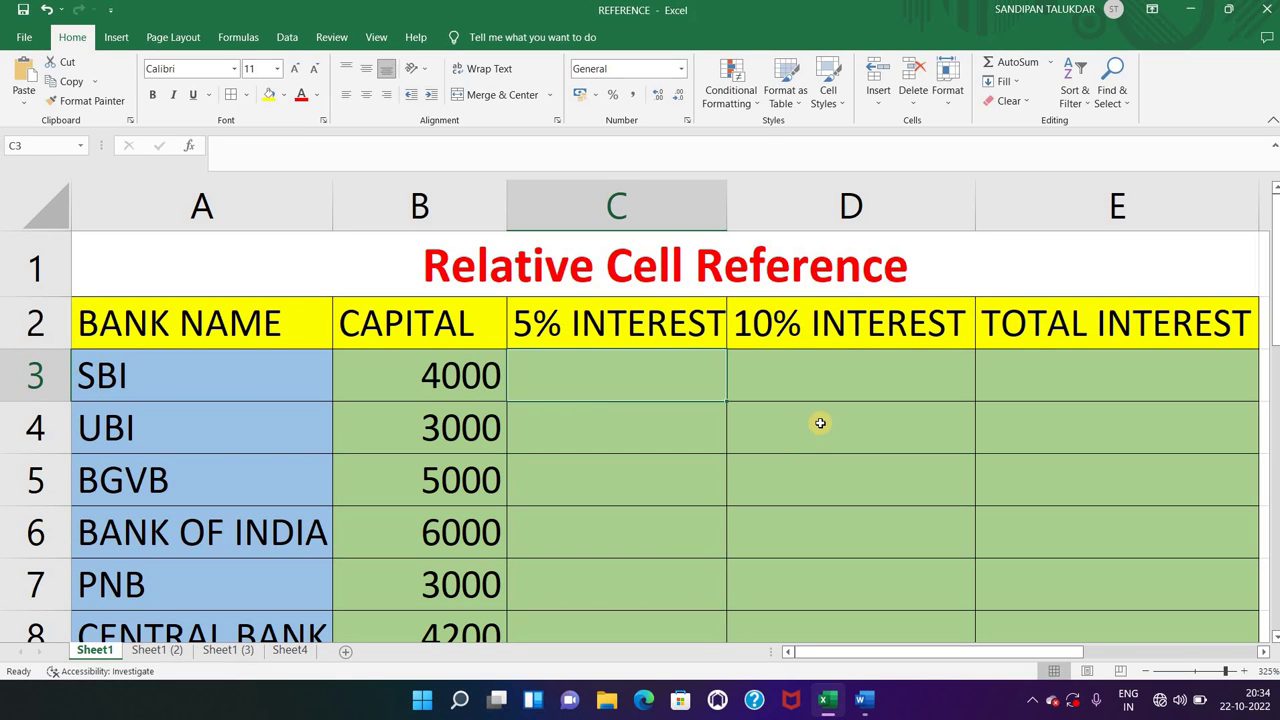
Select BANK NAME, SBI, capitals B3:B9 and the interest headers, ending on SBI's C3.
click(172, 330)
click(188, 378)
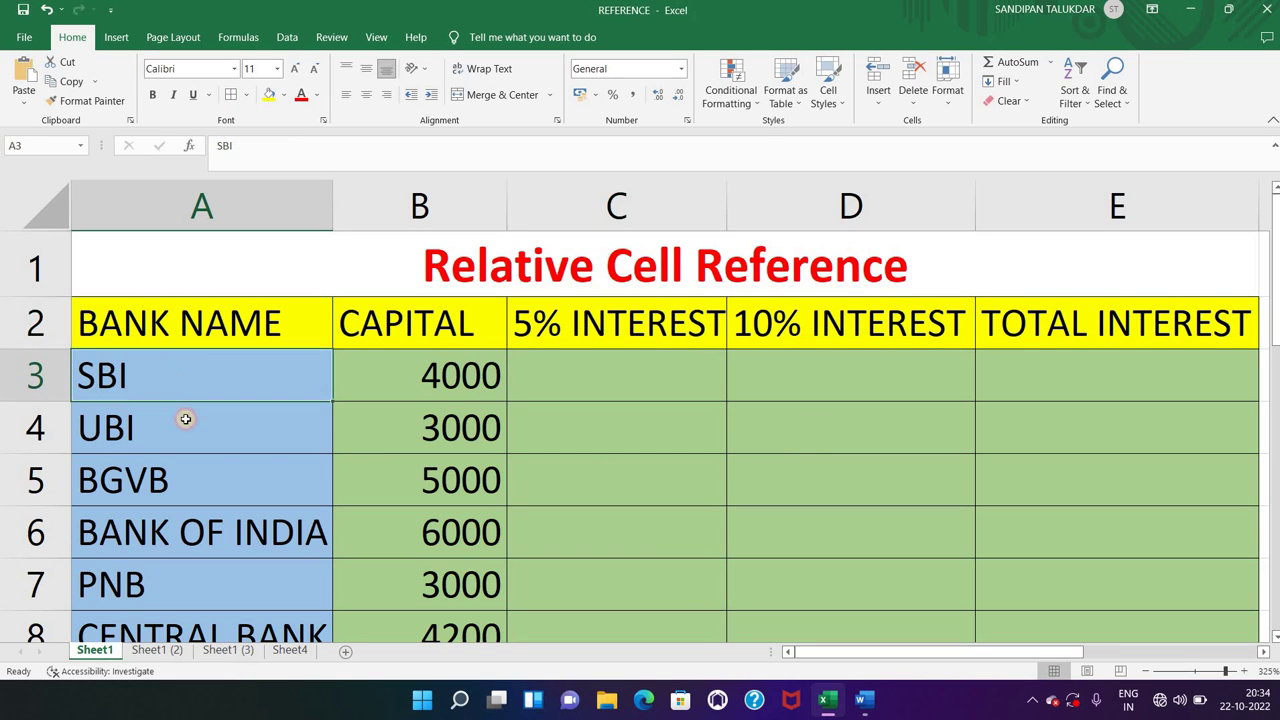
ctrl+scroll(557, 502, down, 1)
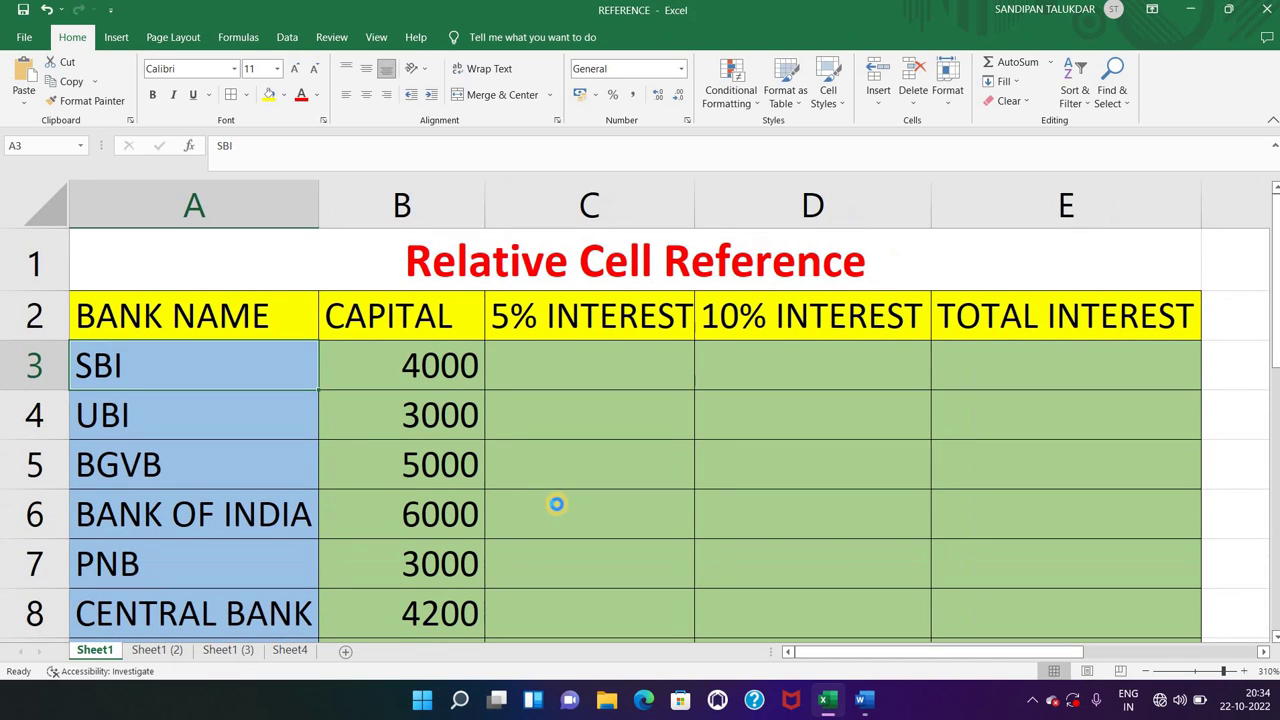
ctrl+scroll(300, 457, down, 1)
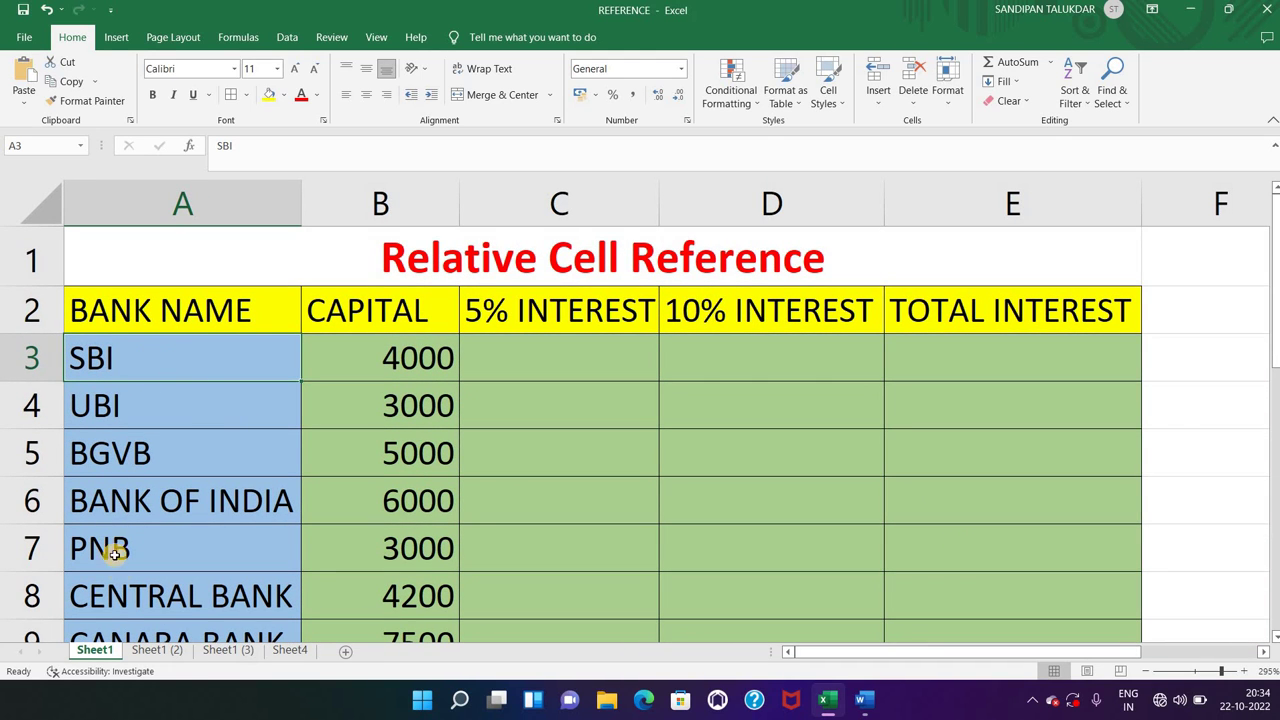
drag(395, 356, 420, 530)
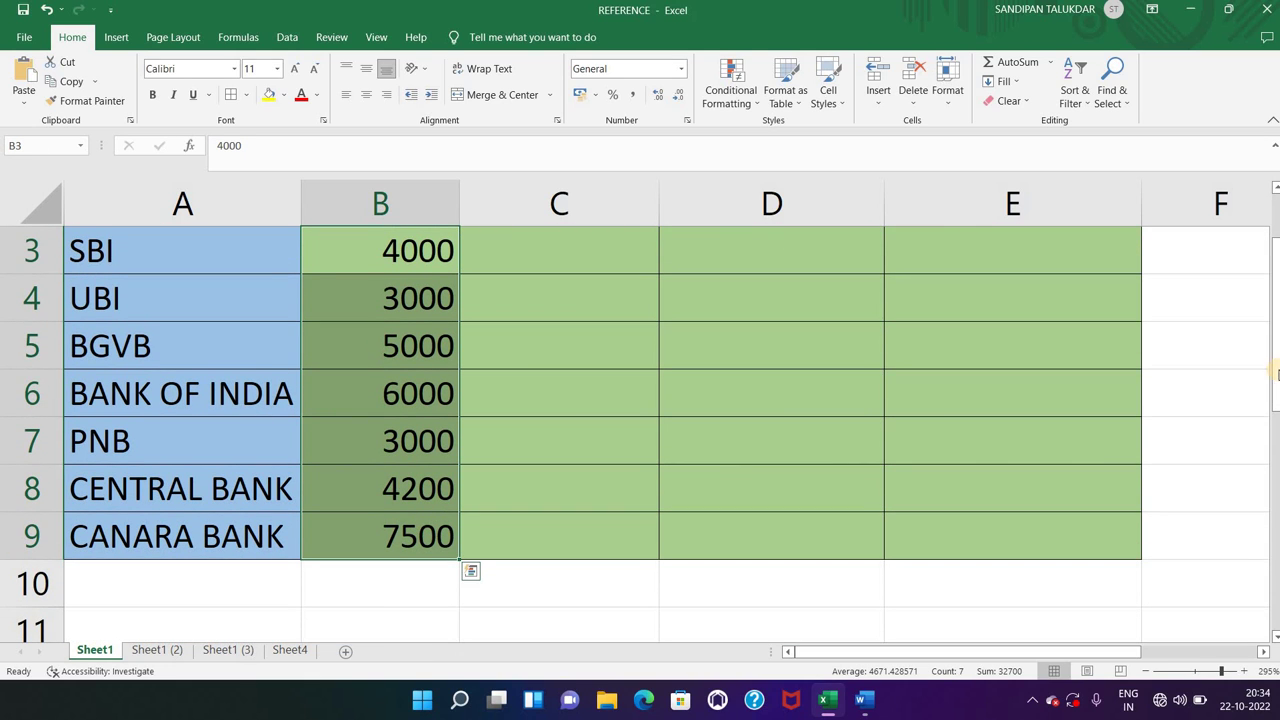
drag(1276, 352, 1276, 304)
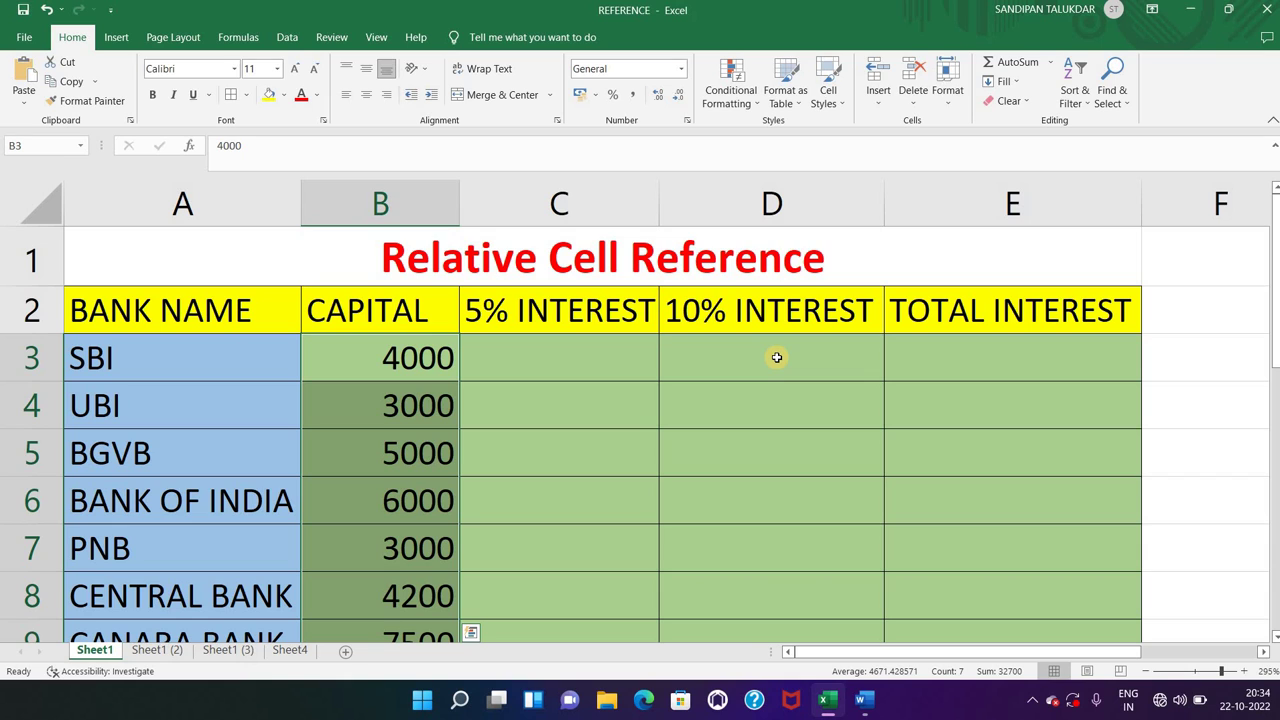
click(571, 310)
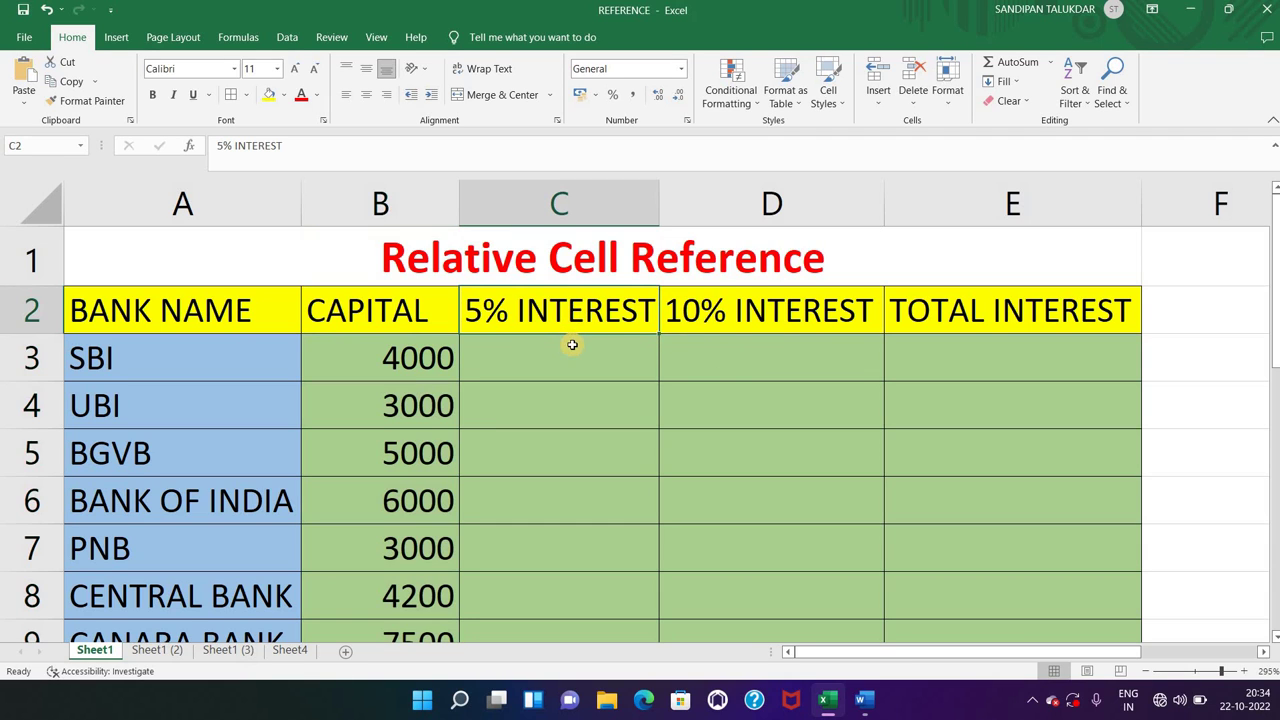
click(790, 318)
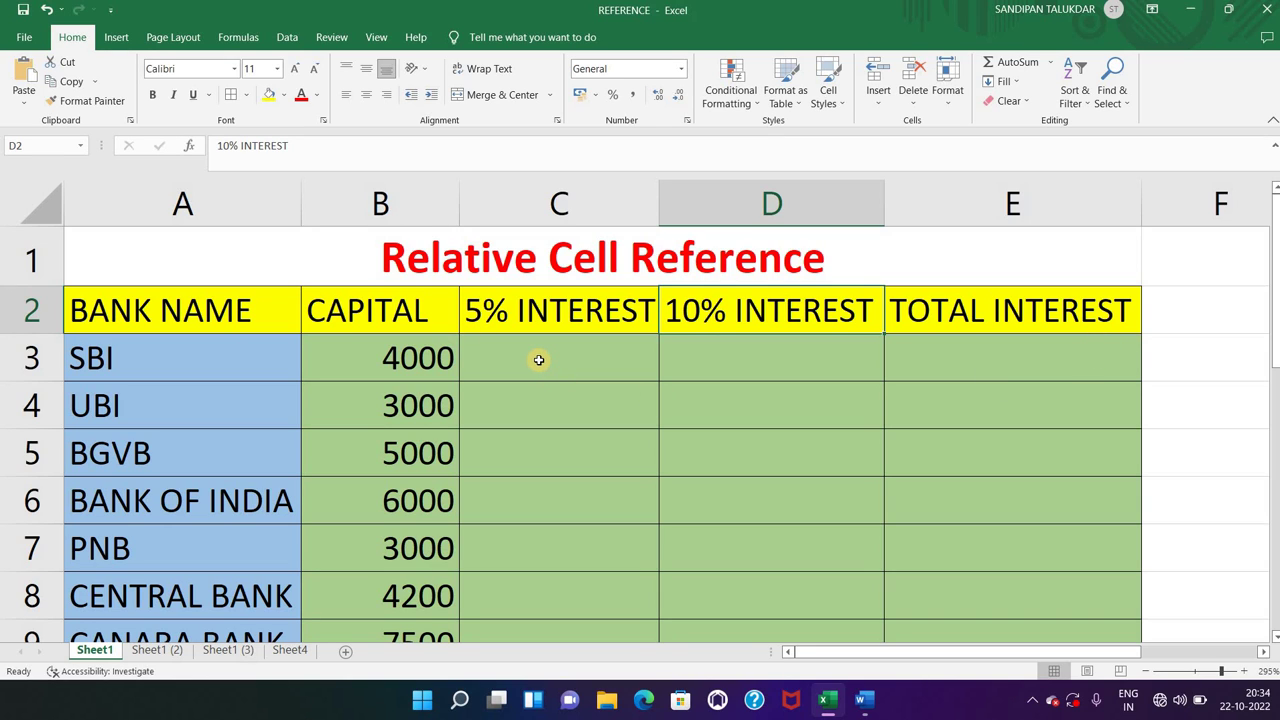
click(538, 360)
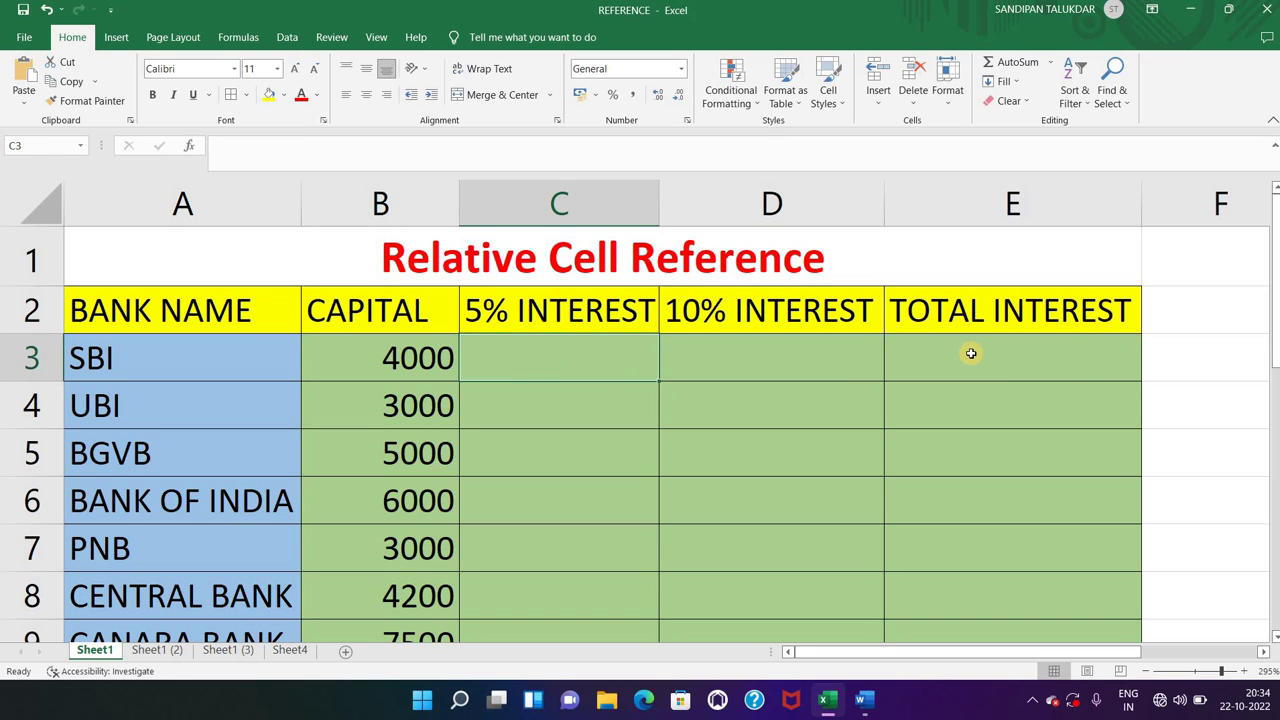
Enter =B3*5% in C3 and fill it down, giving 200, 150, 250, 300, 150, 210, 375.
text(=)
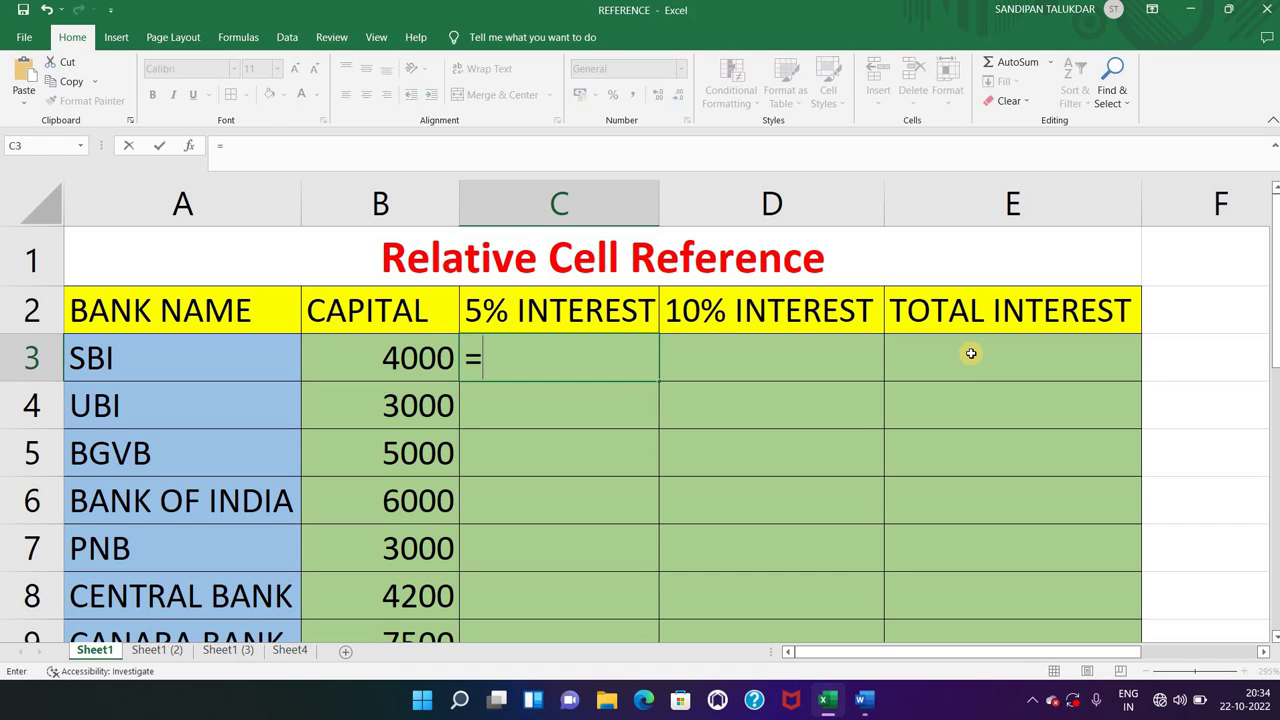
click(415, 366)
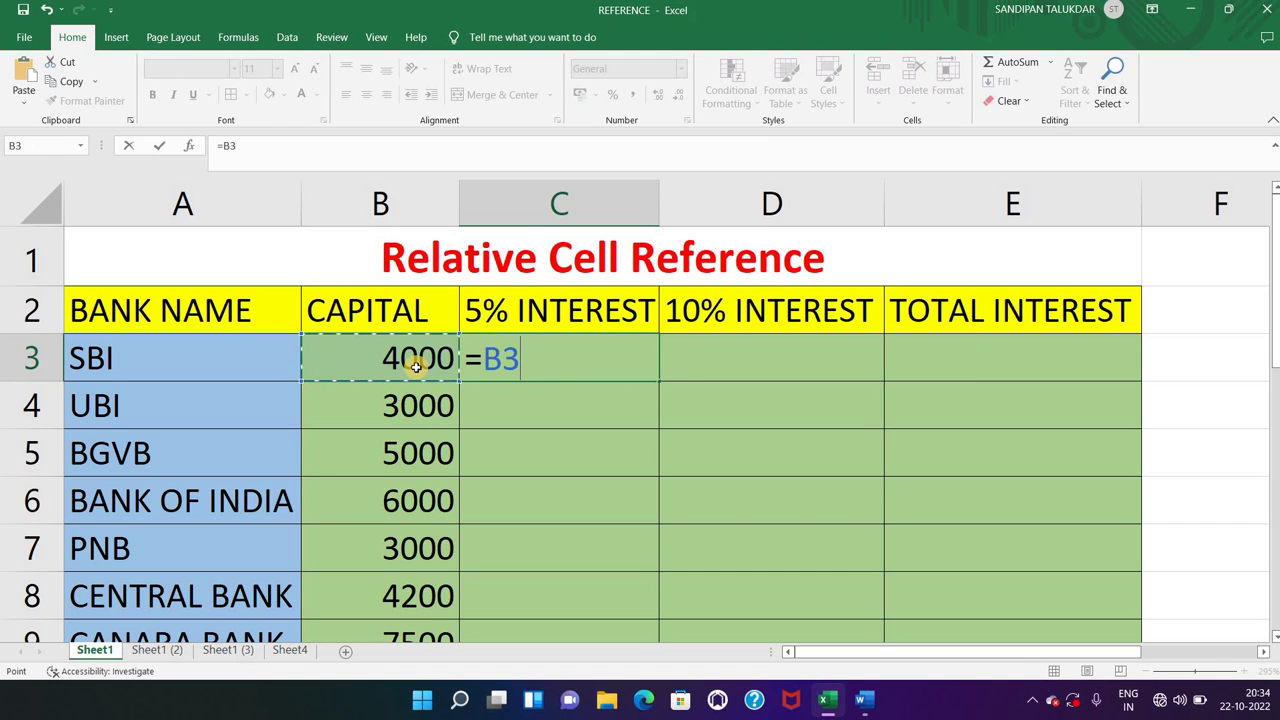
text(*)
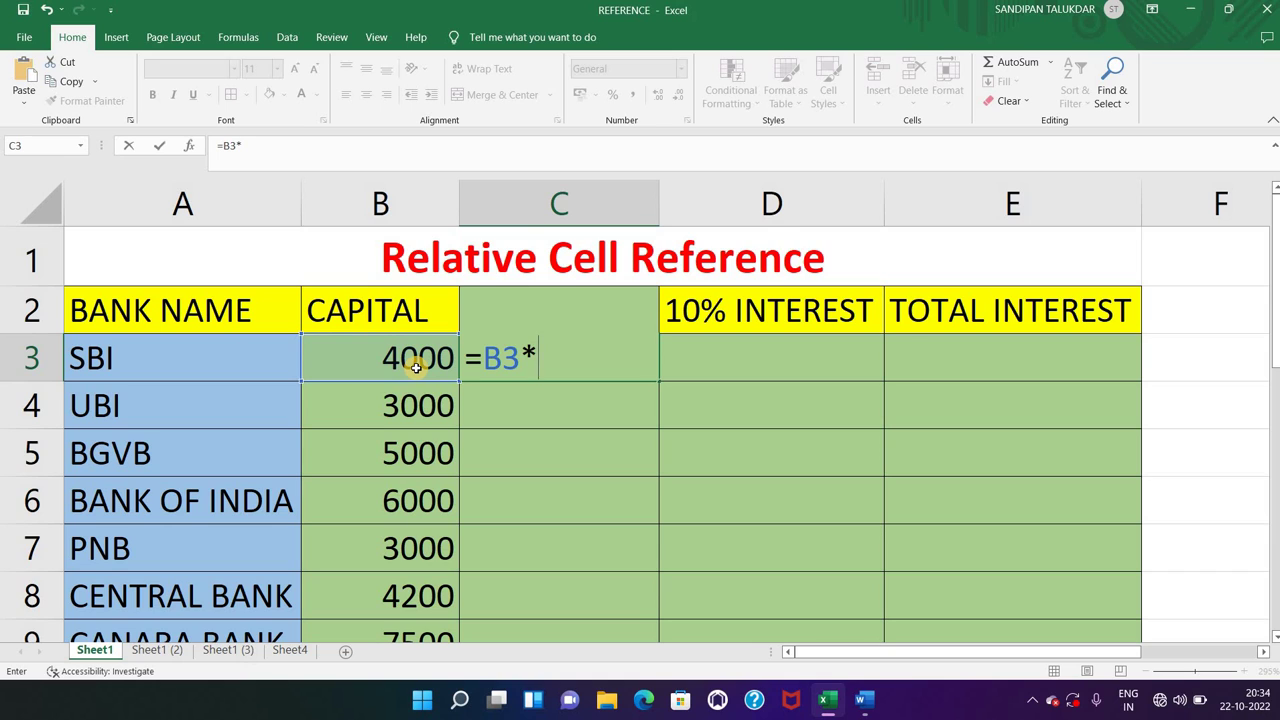
text(5%)
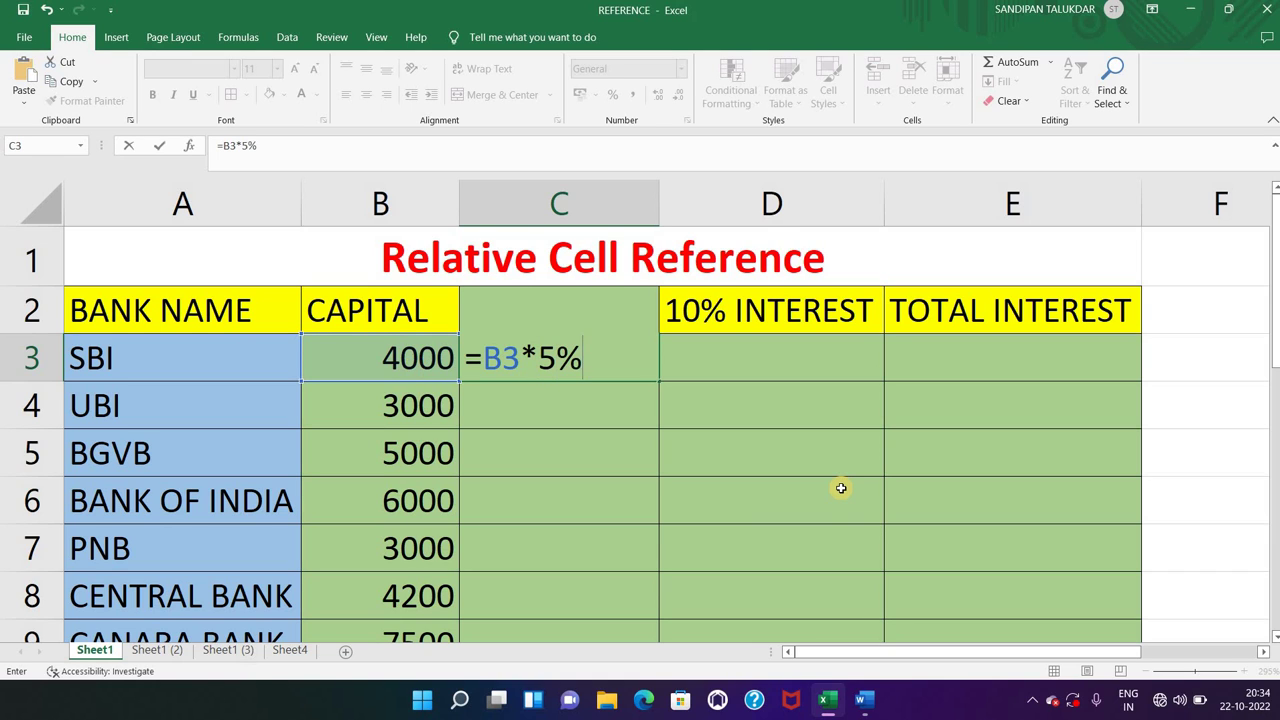
key(Return)
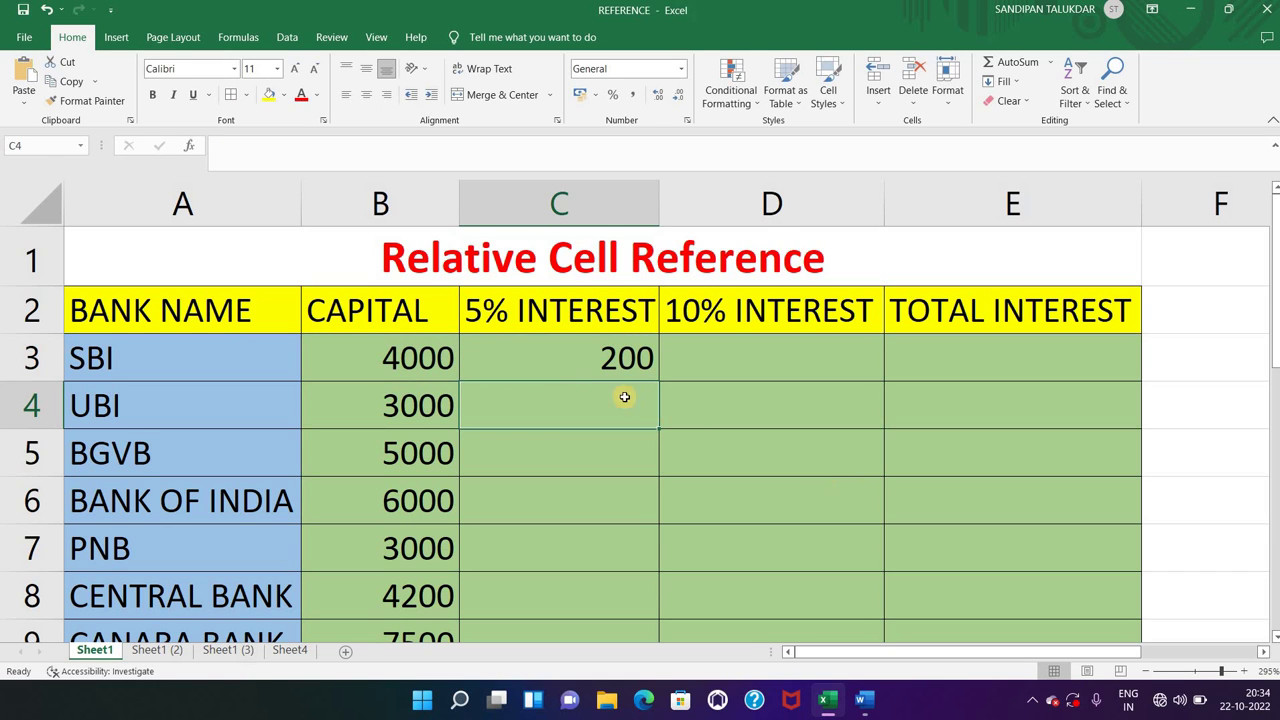
click(571, 370)
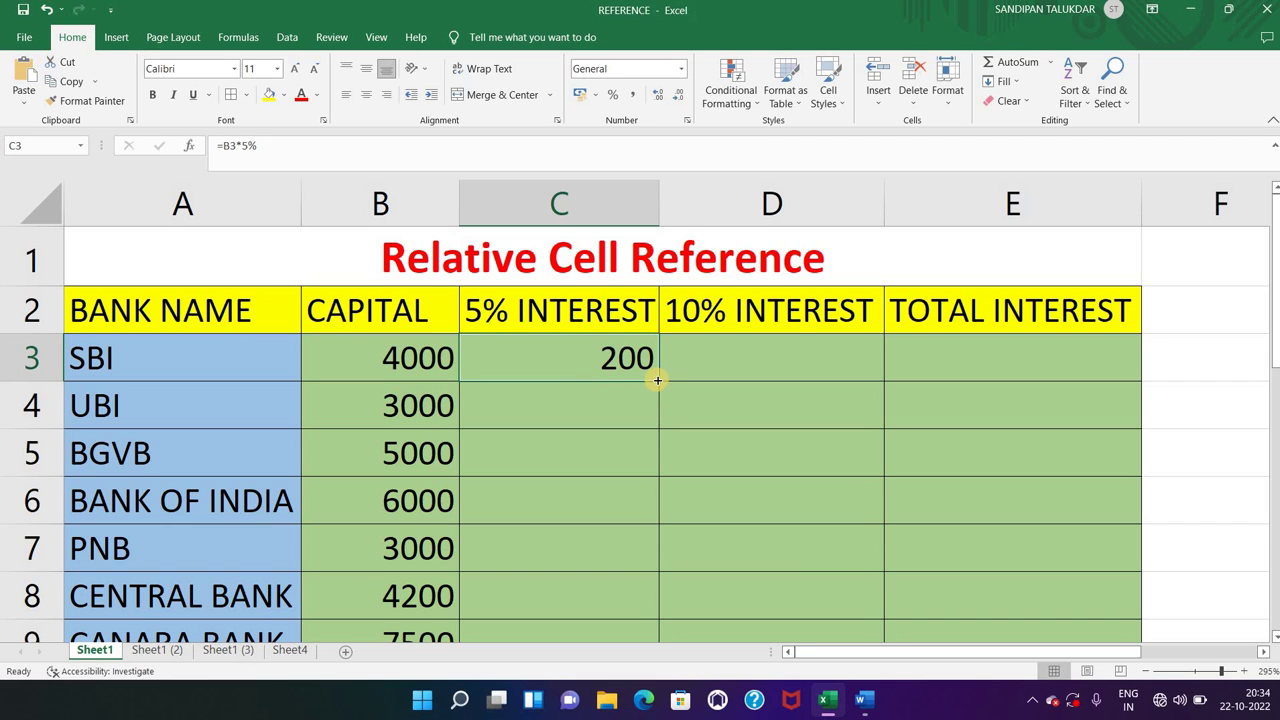
double_click(659, 380)
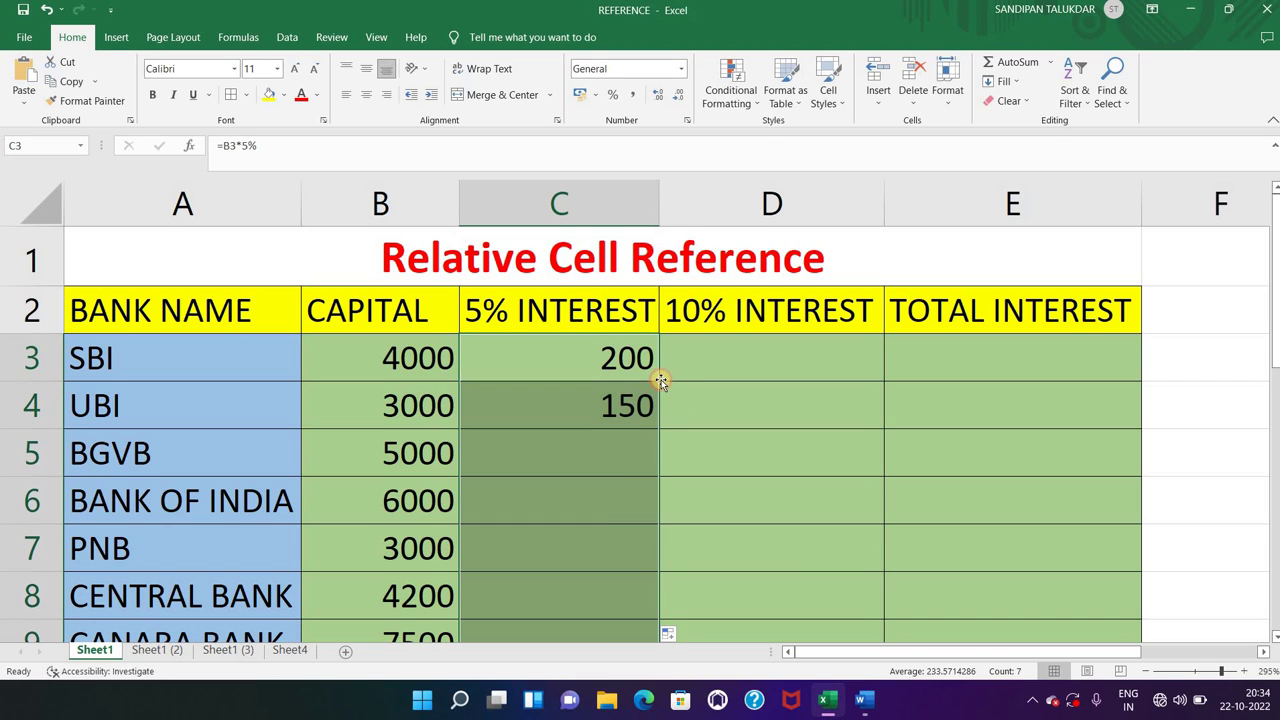
click(590, 362)
click(408, 370)
click(551, 366)
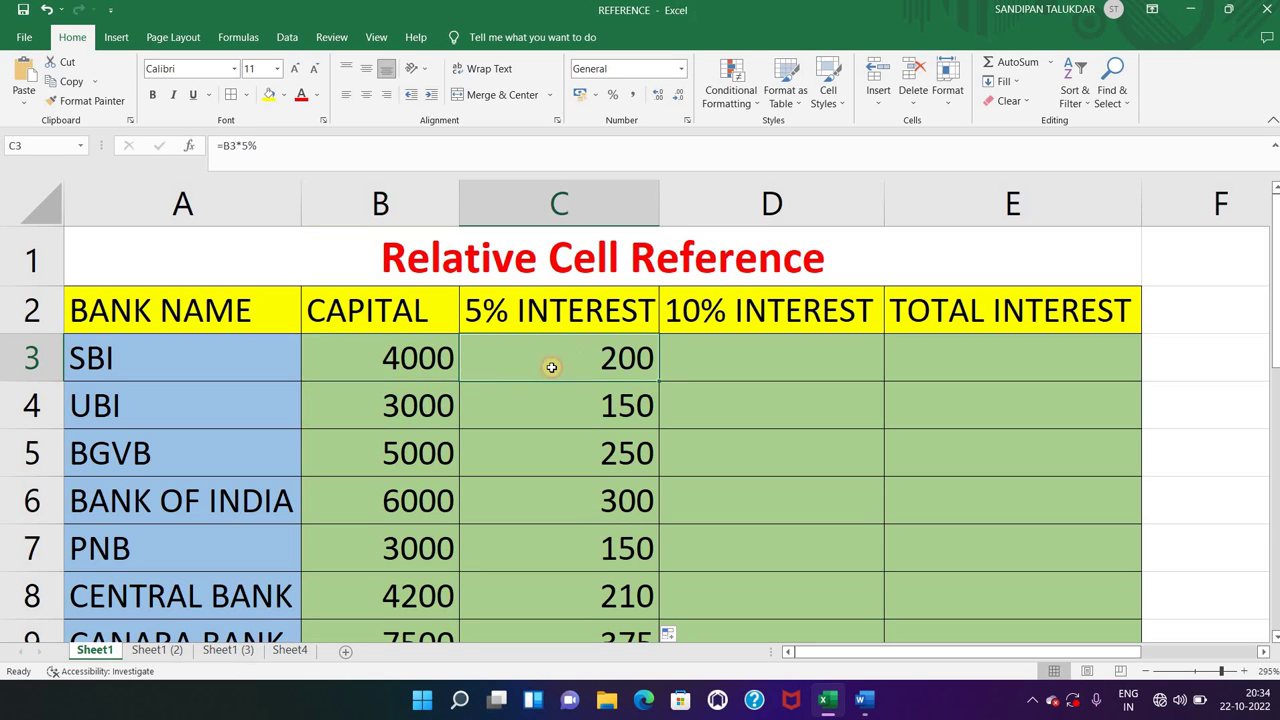
click(405, 410)
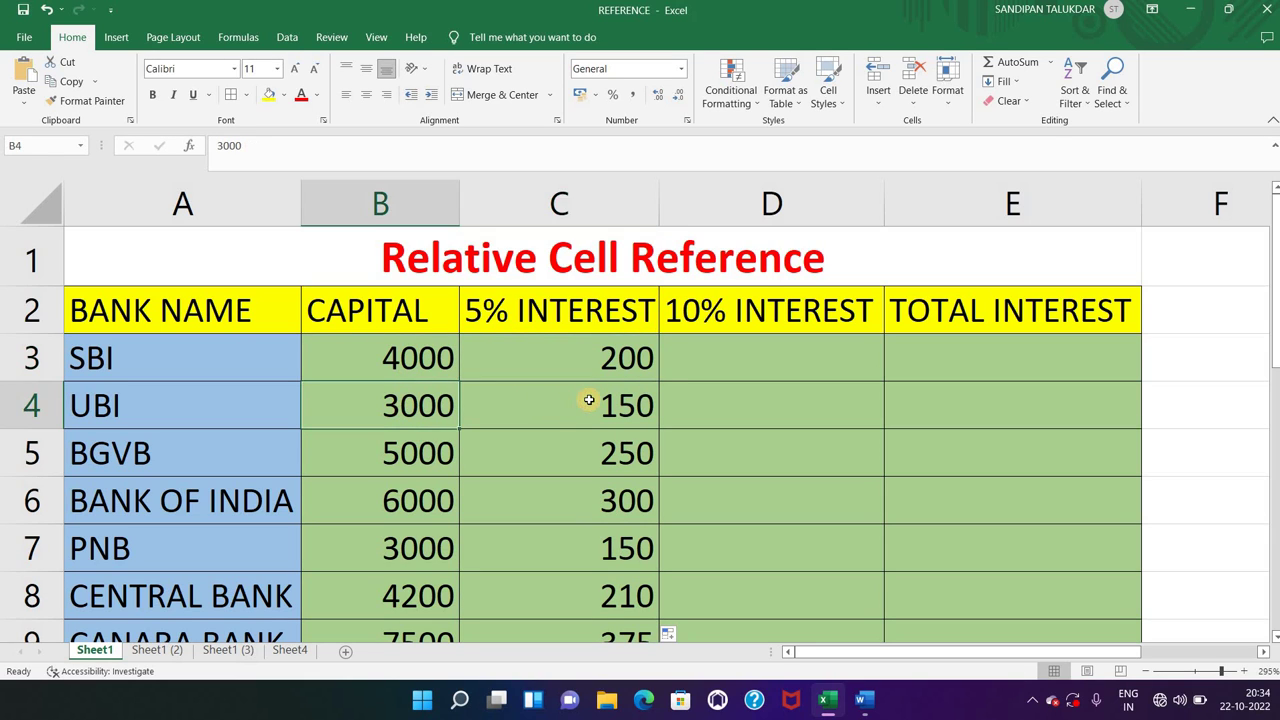
click(586, 402)
click(575, 460)
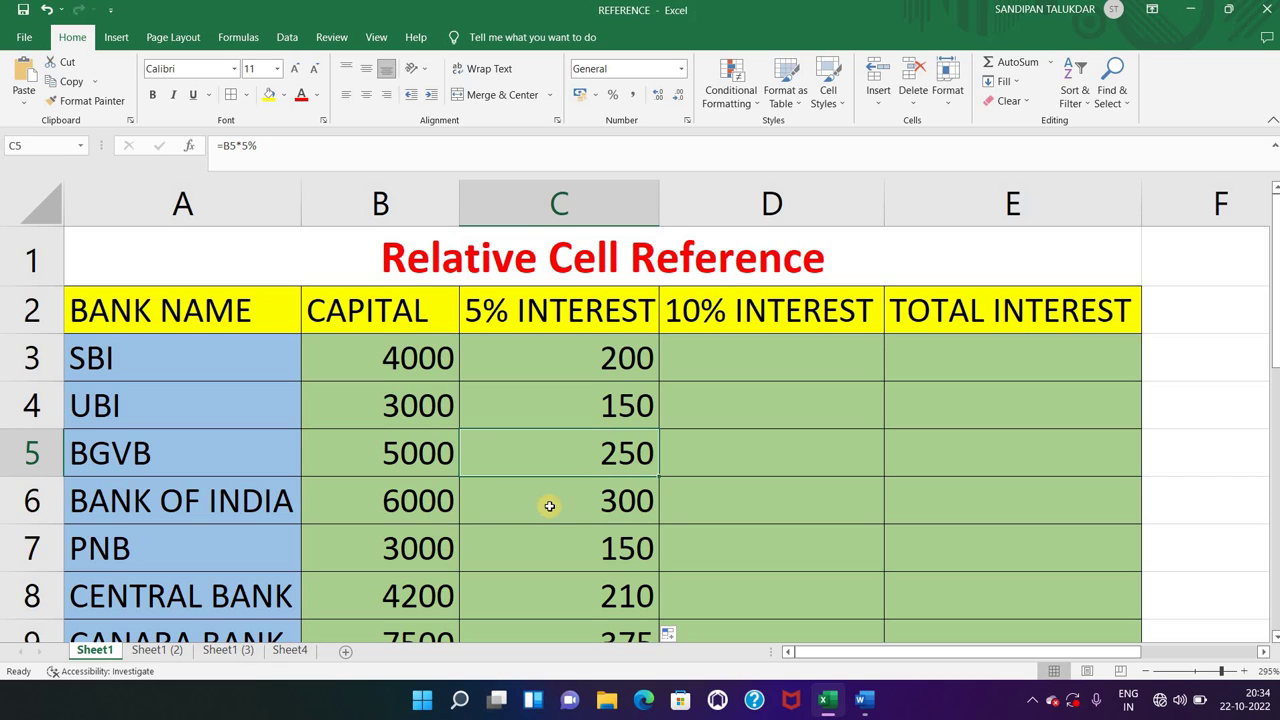
click(567, 558)
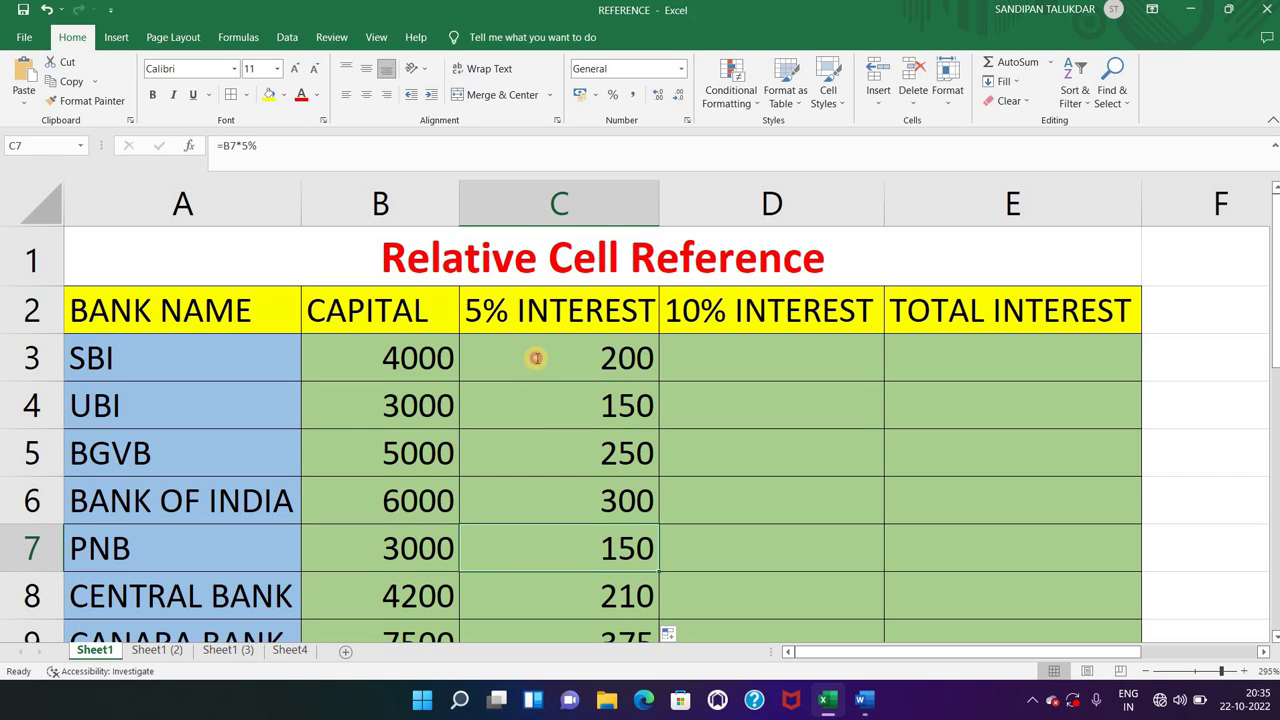
double_click(536, 358)
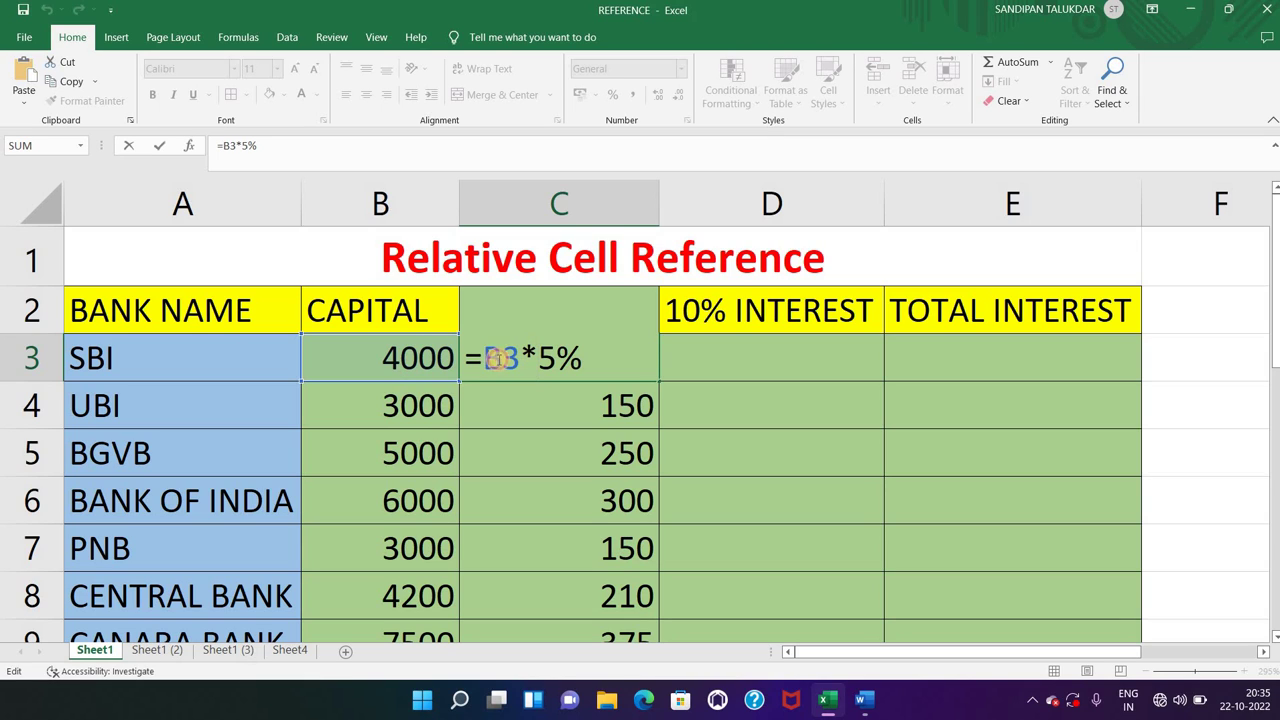
double_click(497, 358)
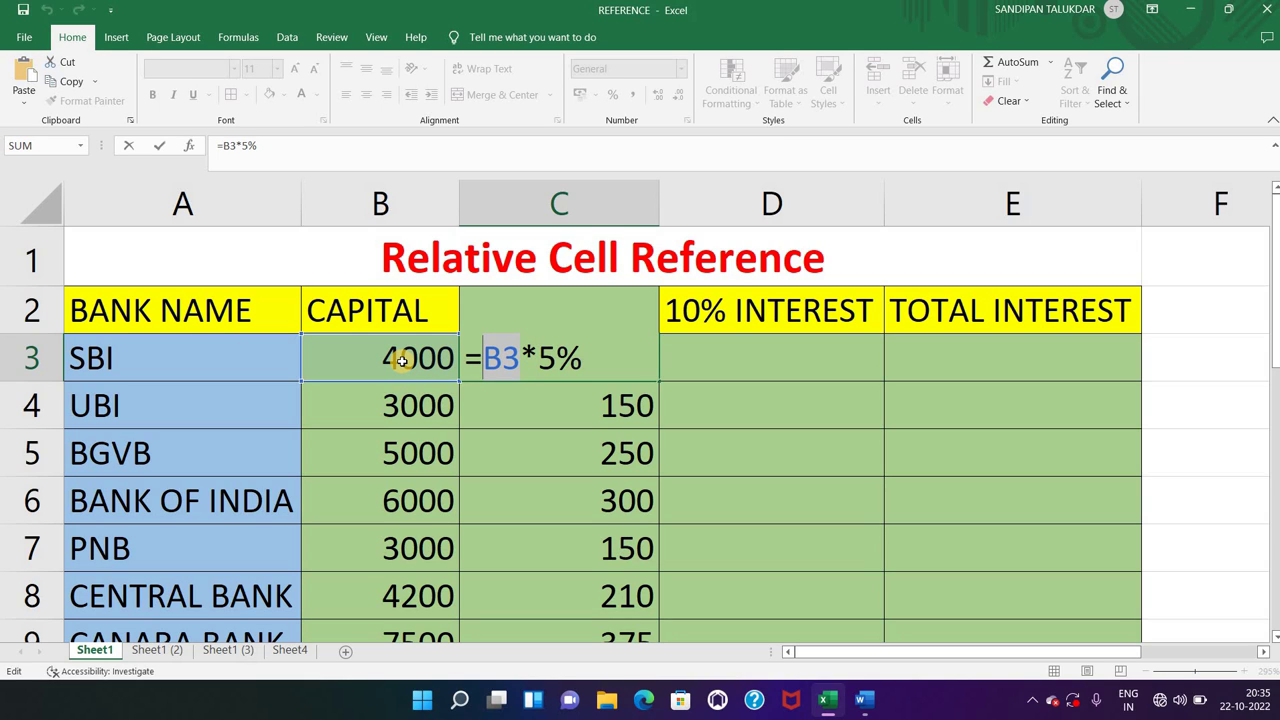
key(Return)
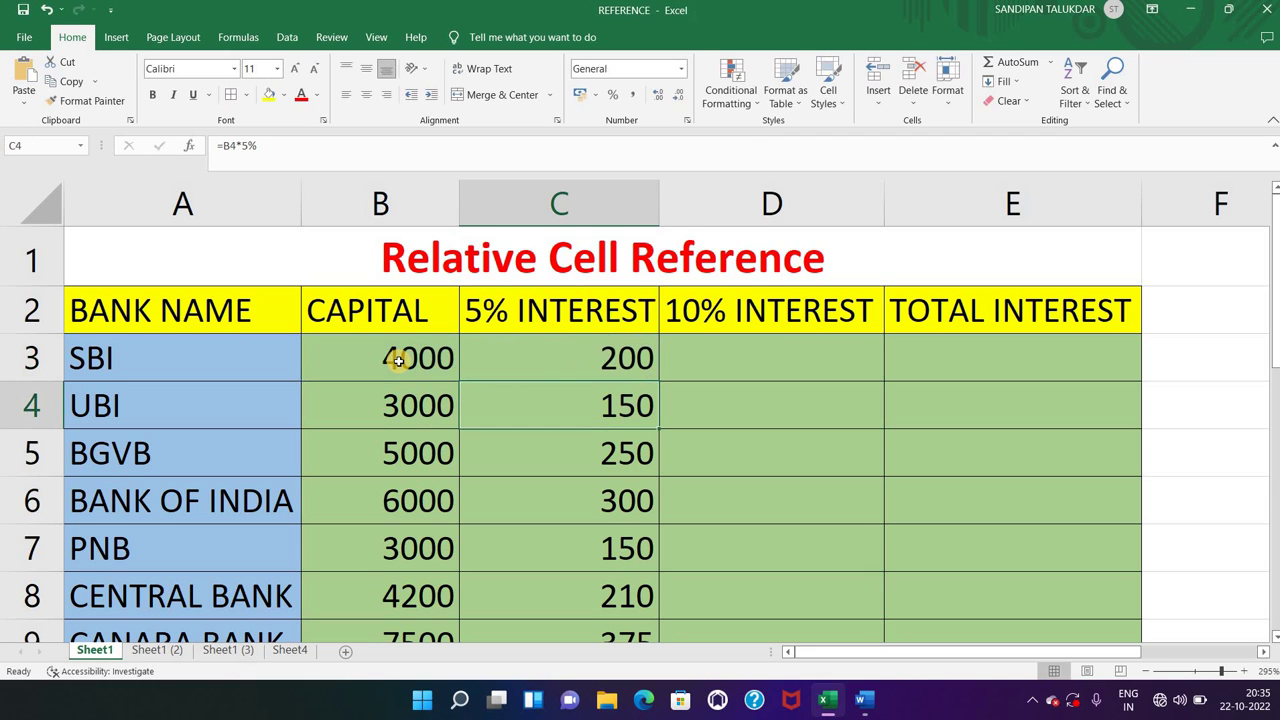
double_click(604, 412)
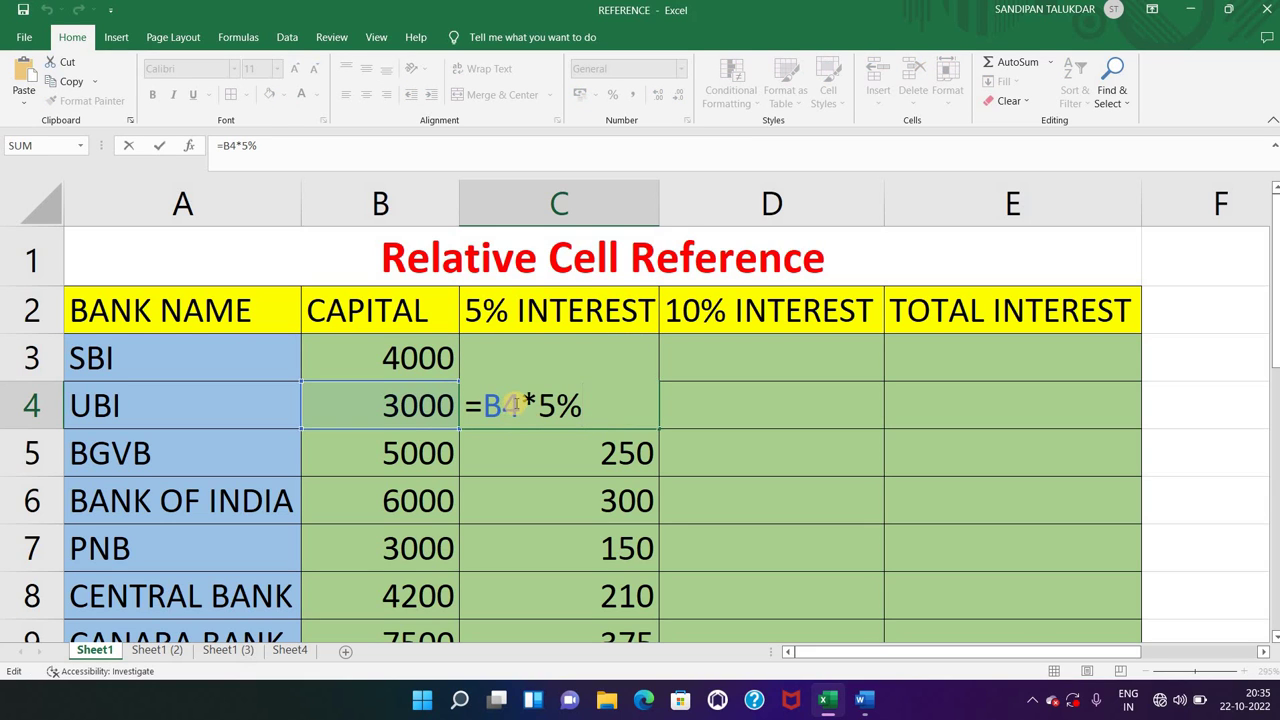
double_click(500, 405)
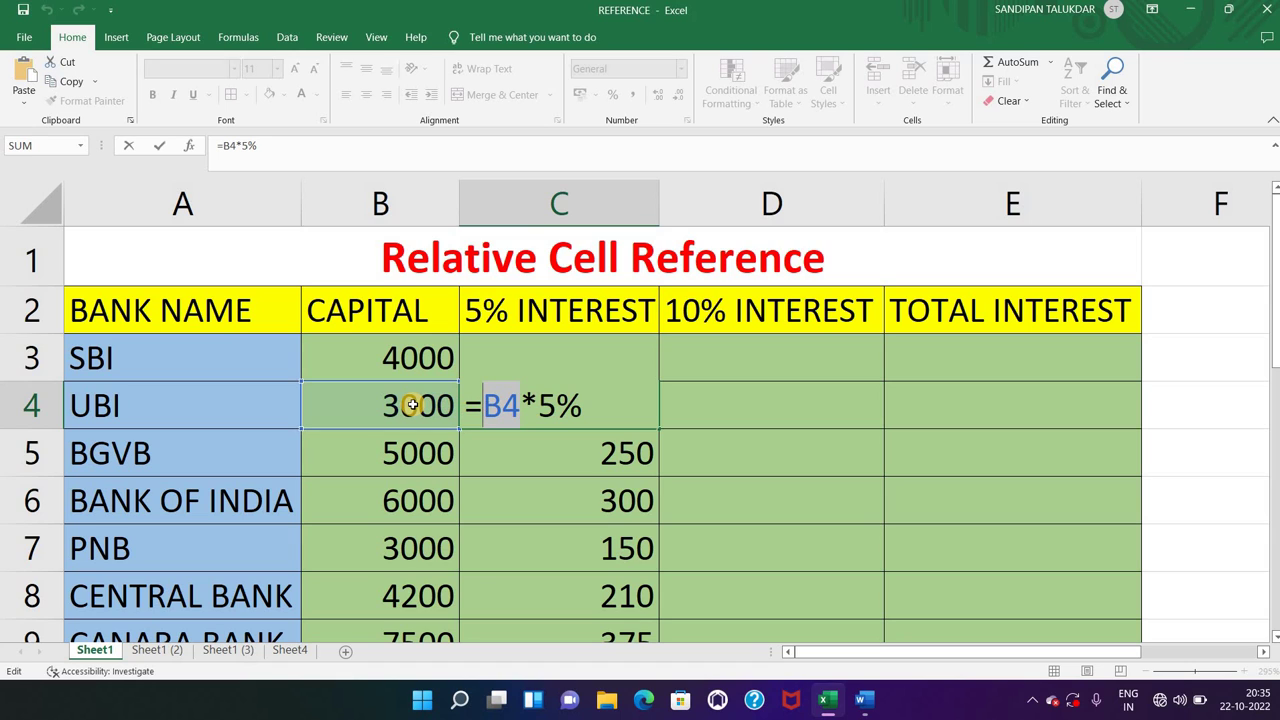
key(Return)
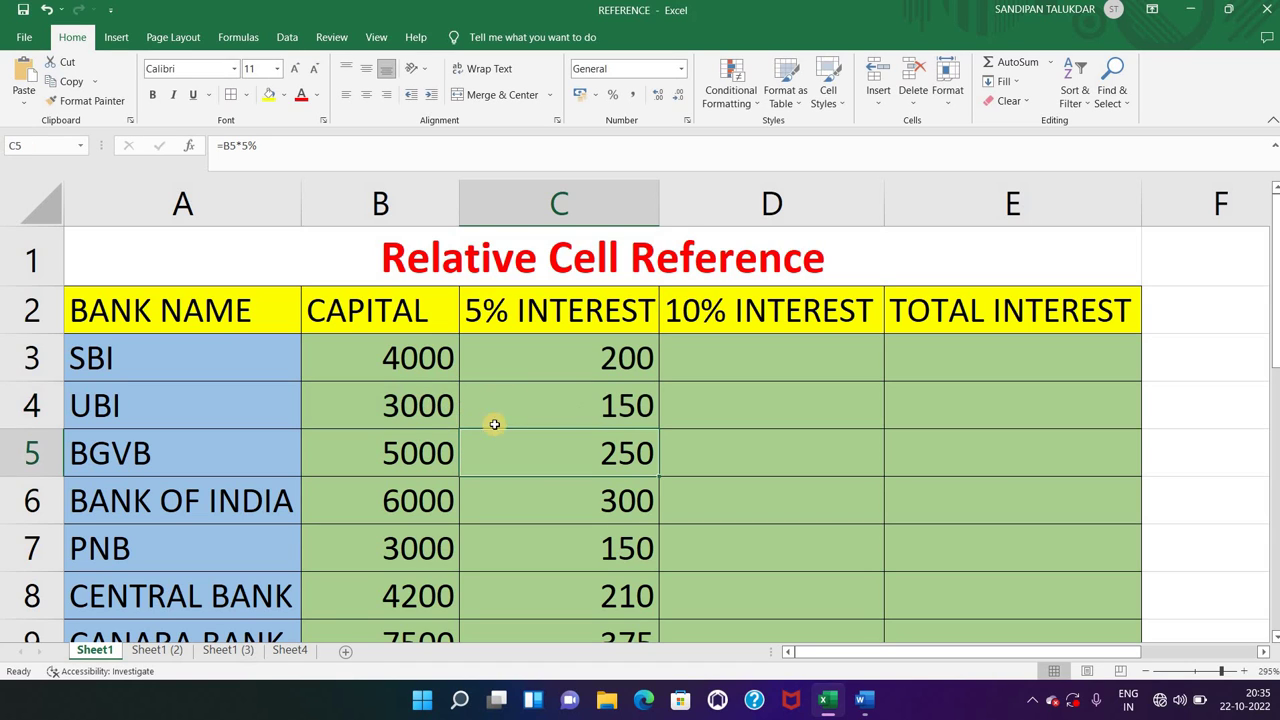
double_click(533, 451)
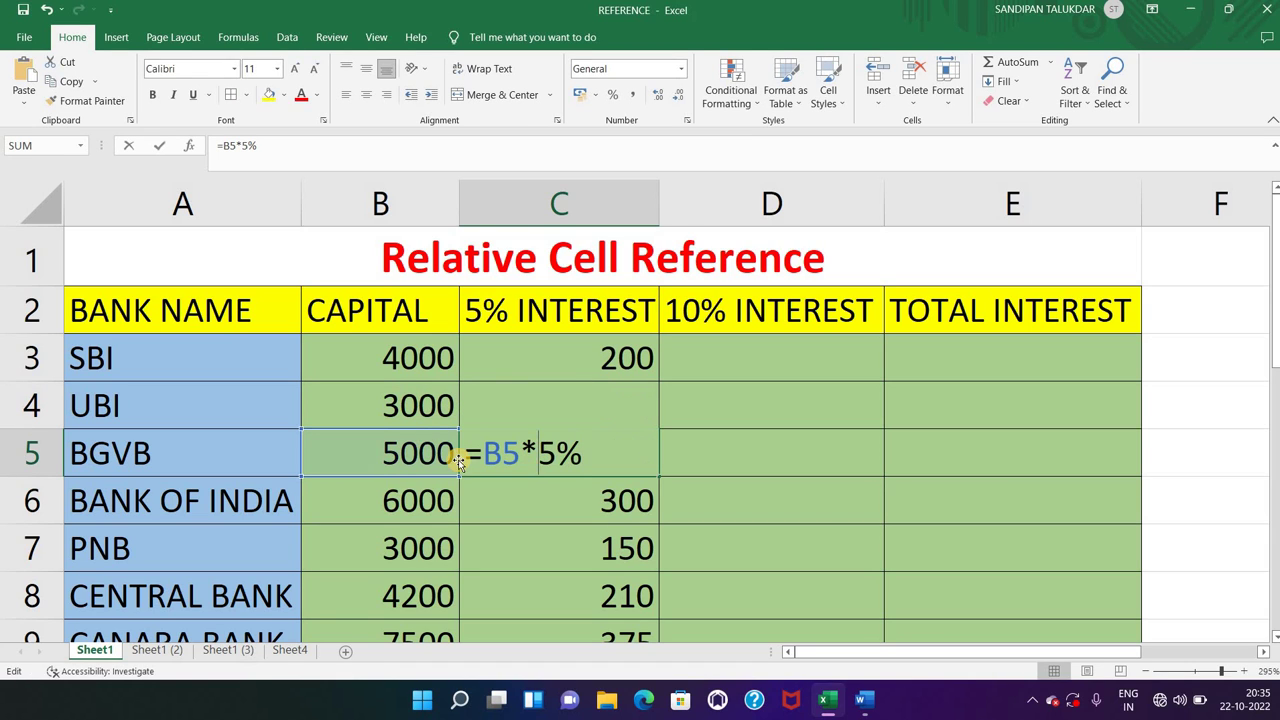
key(Return)
double_click(545, 505)
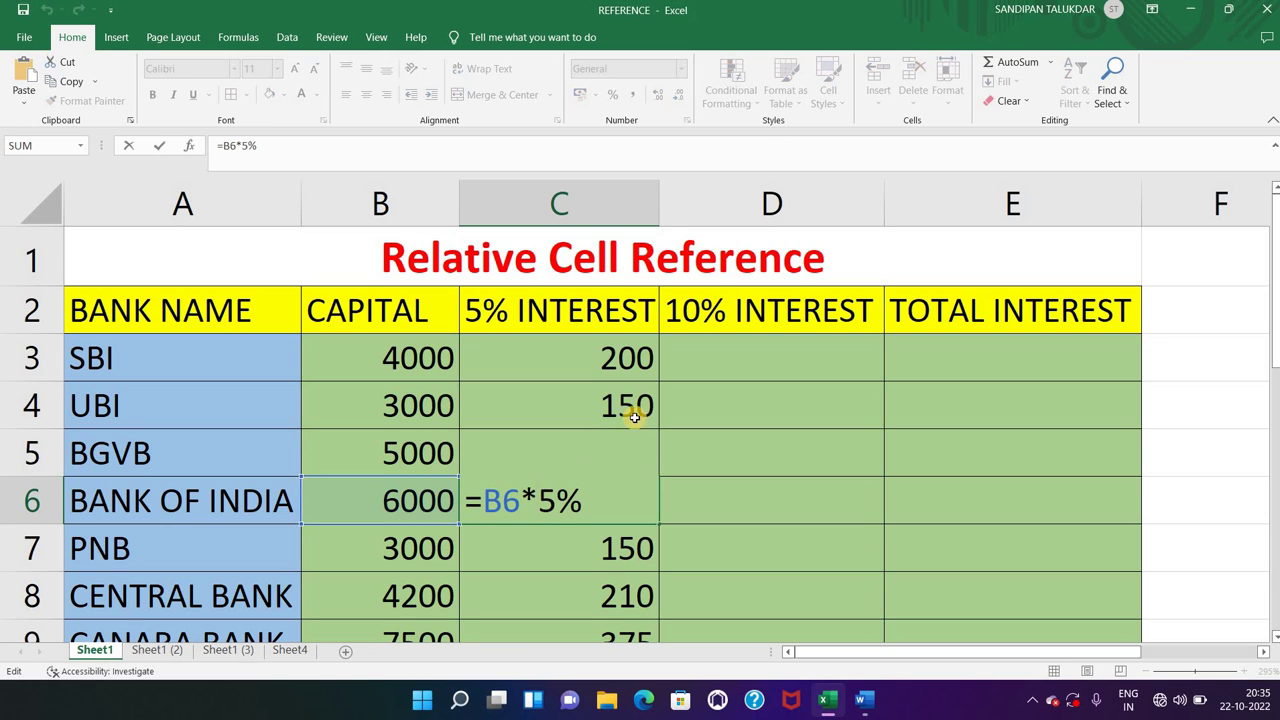
key(Return)
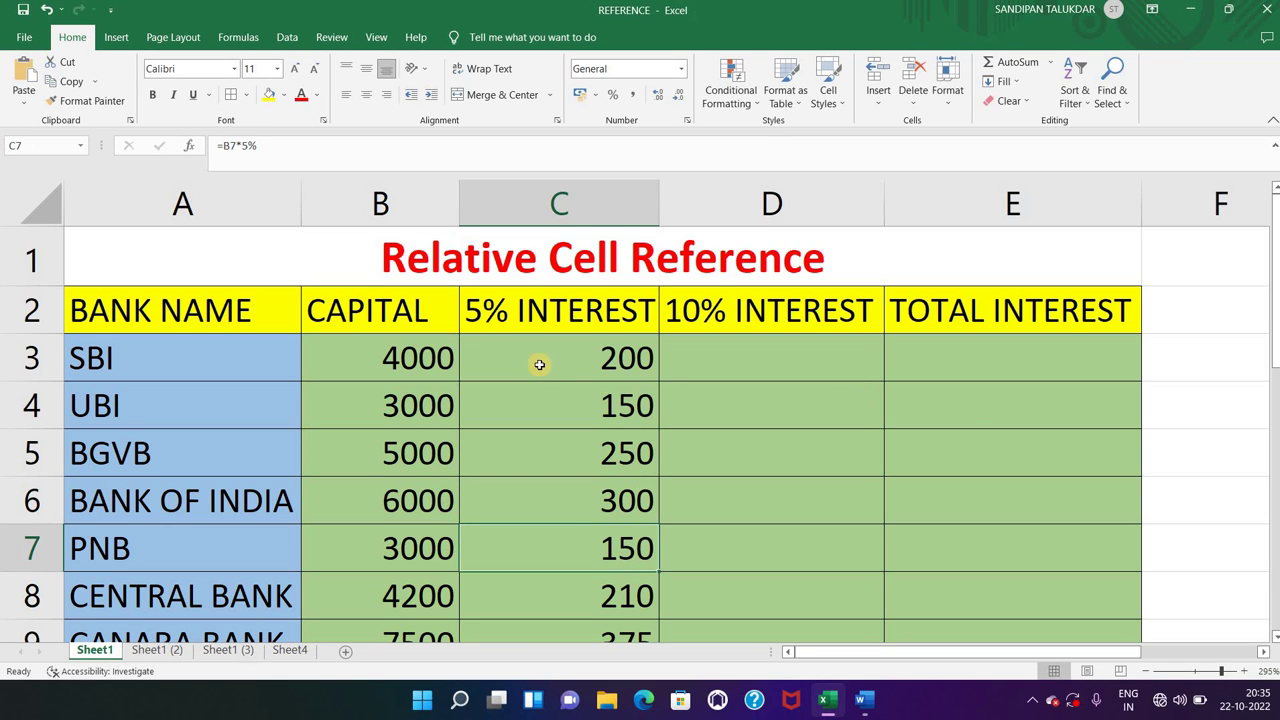
click(540, 364)
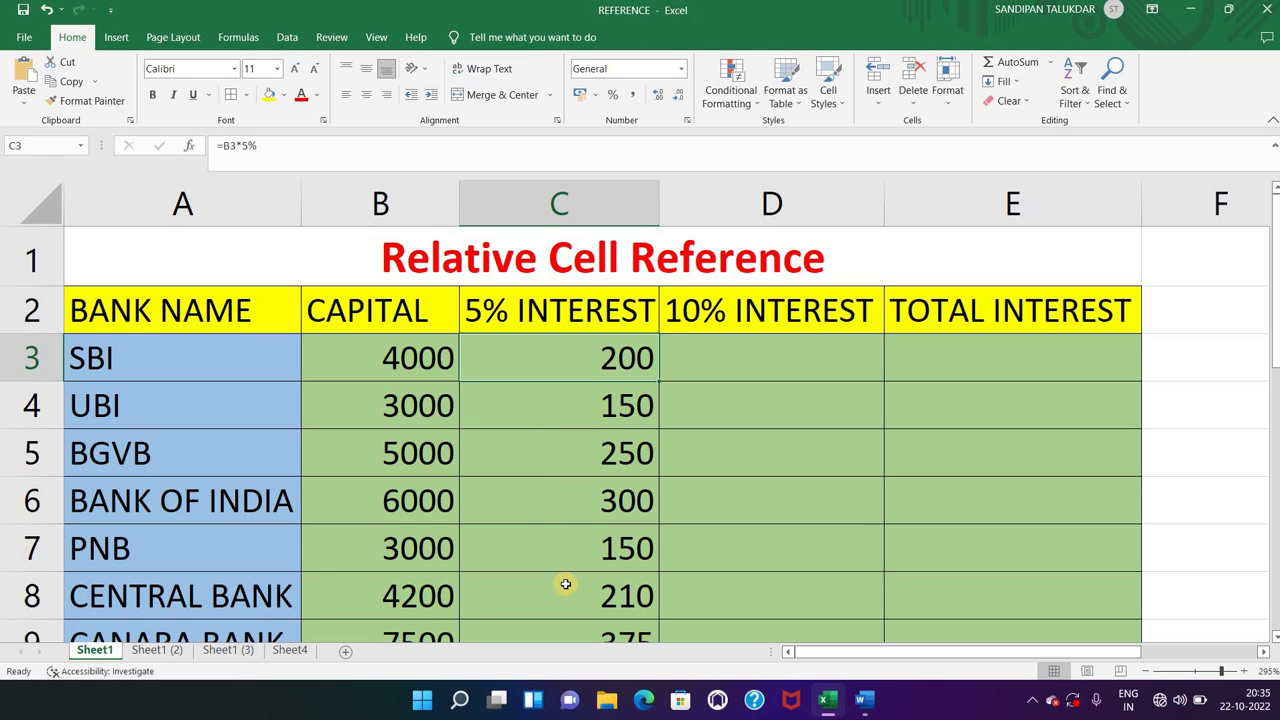
Enter =B3*10% in D3 and fill it down, giving 400, 300, 500 and onward.
click(806, 366)
text(=)
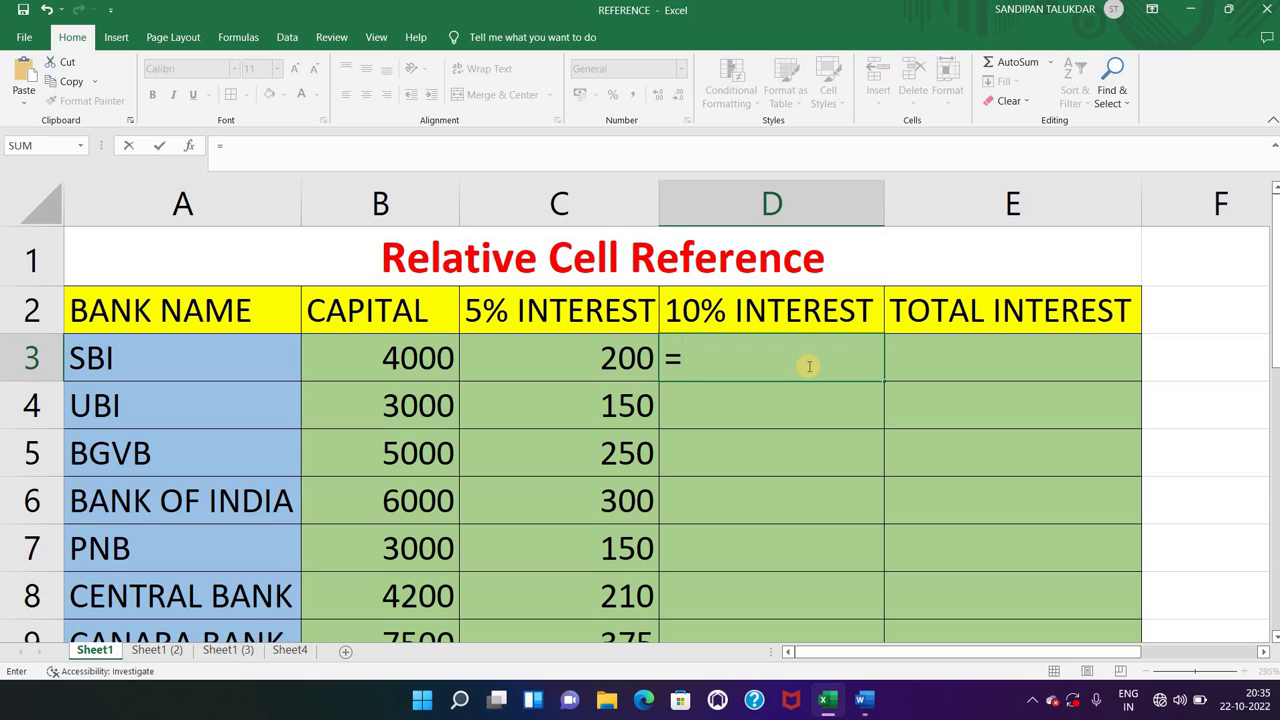
click(410, 354)
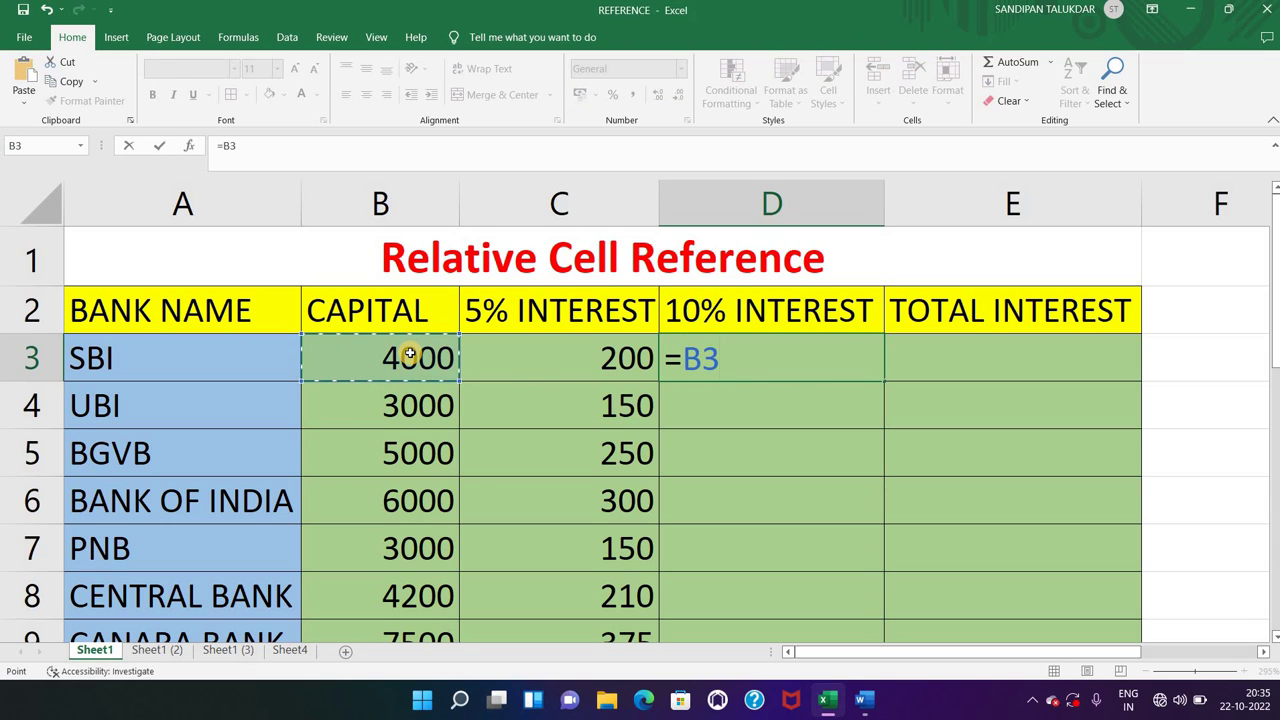
text(*10)
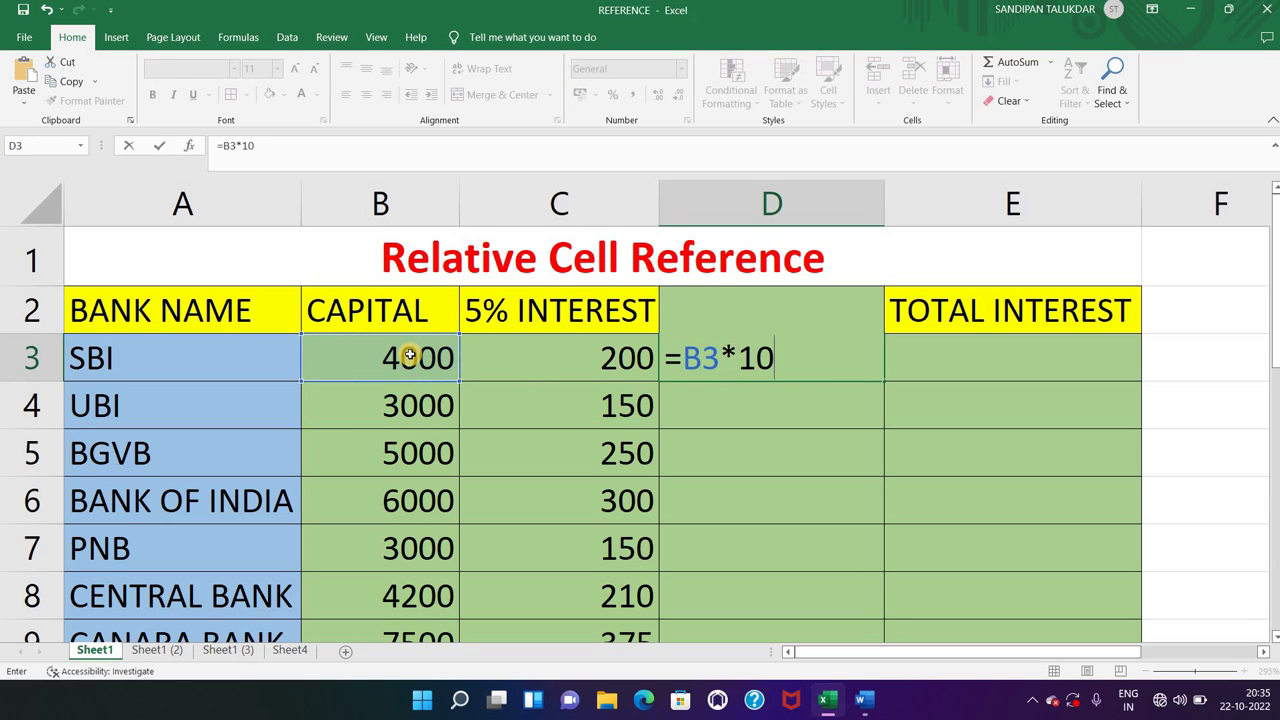
text(%)
key(ctrl+Return)
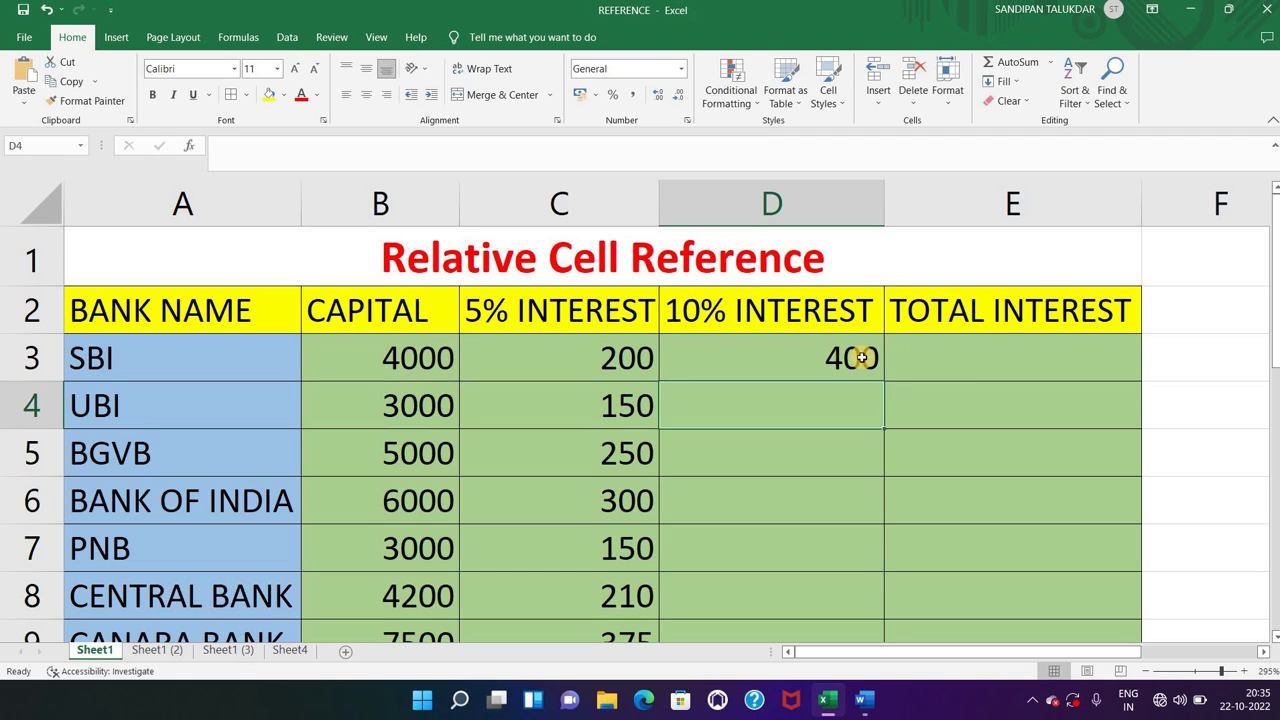
click(875, 384)
double_click(881, 383)
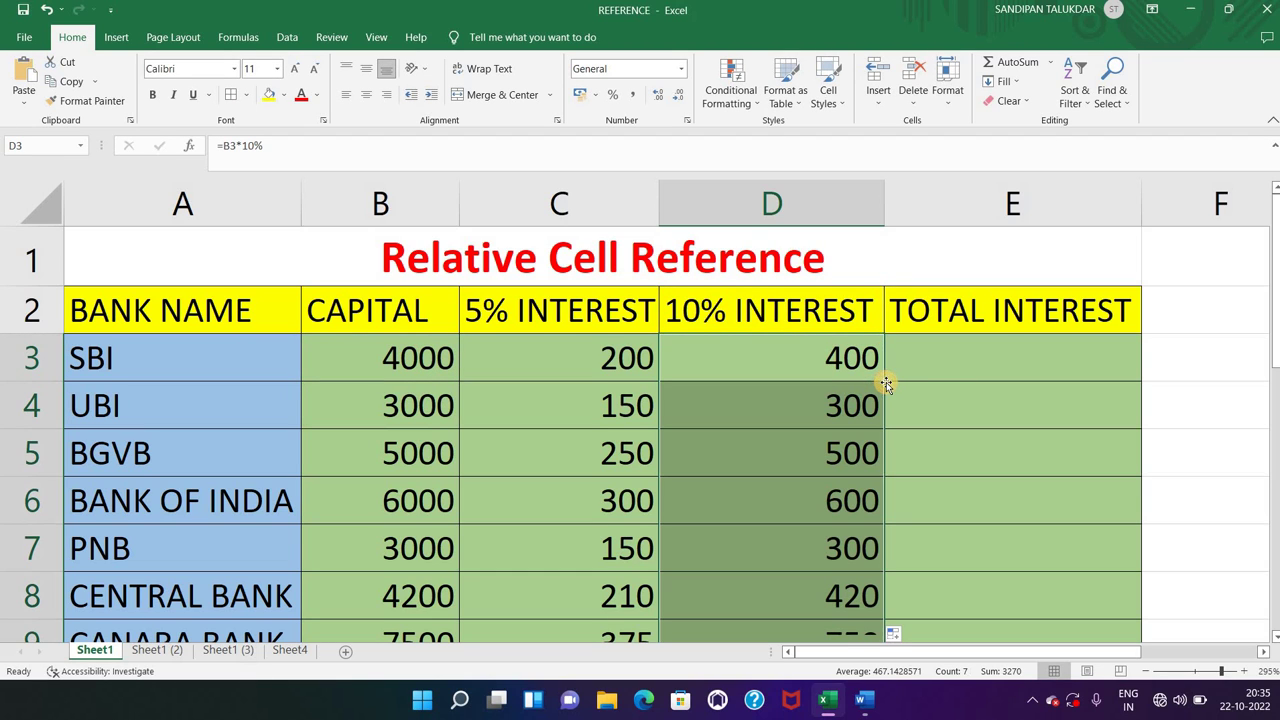
Enter =C3+D3 in E3 and fill the total interest down, giving 600, 450, 750 and onward.
click(1000, 340)
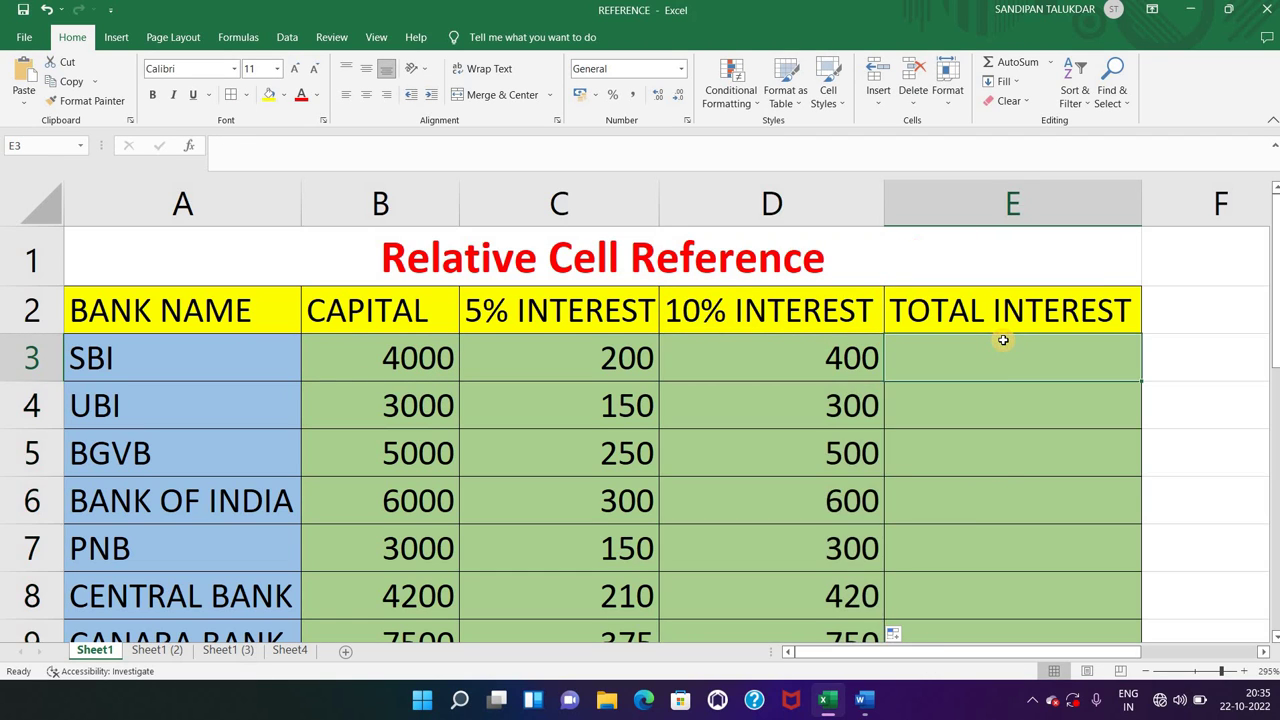
text(=)
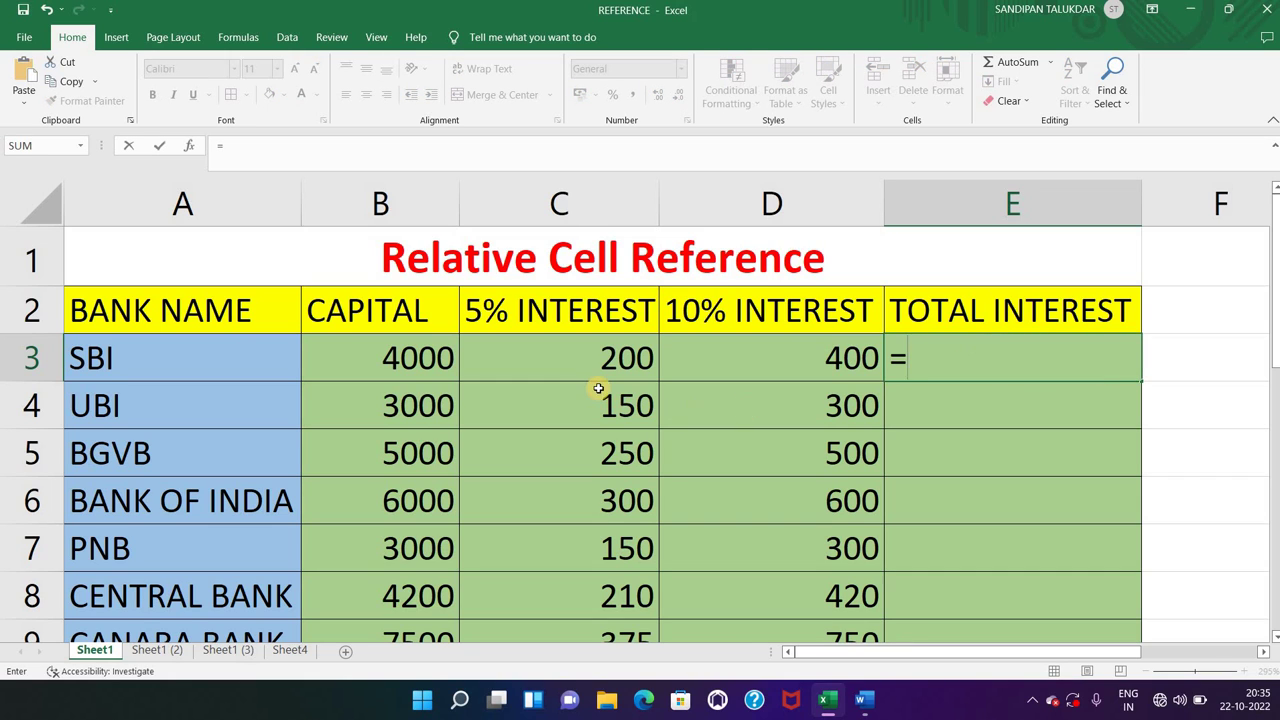
click(587, 368)
text(+)
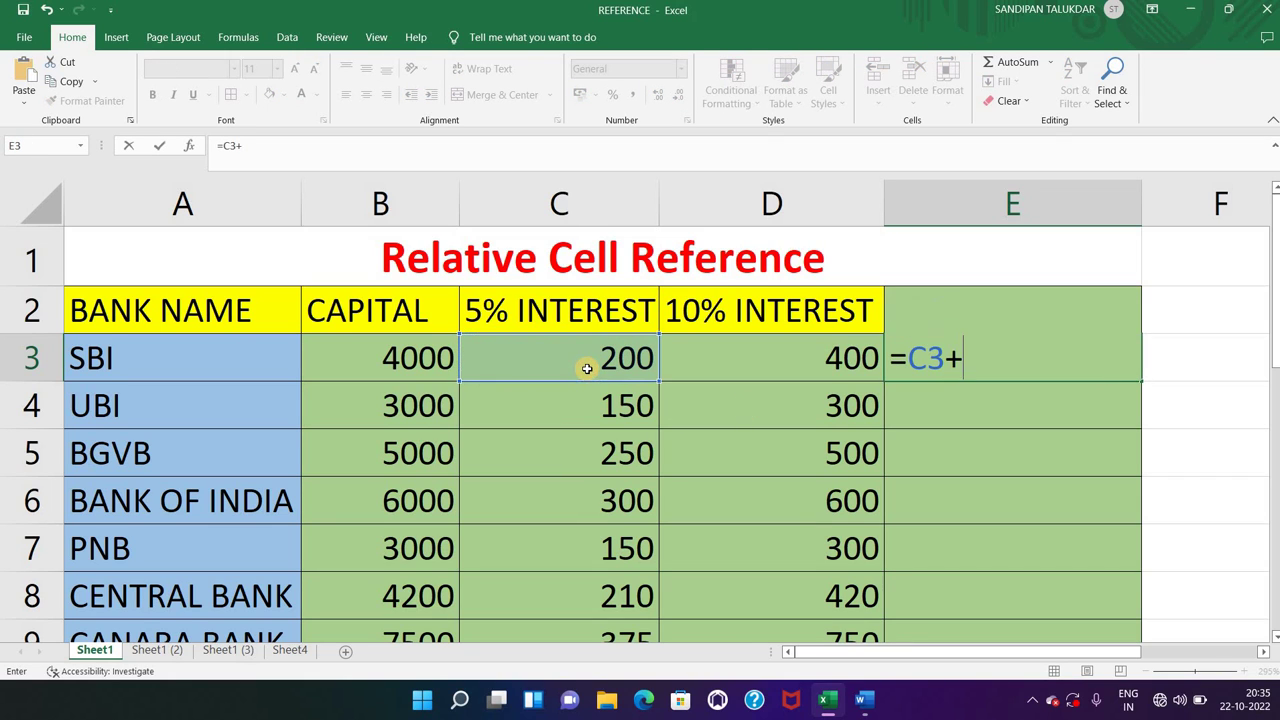
click(726, 361)
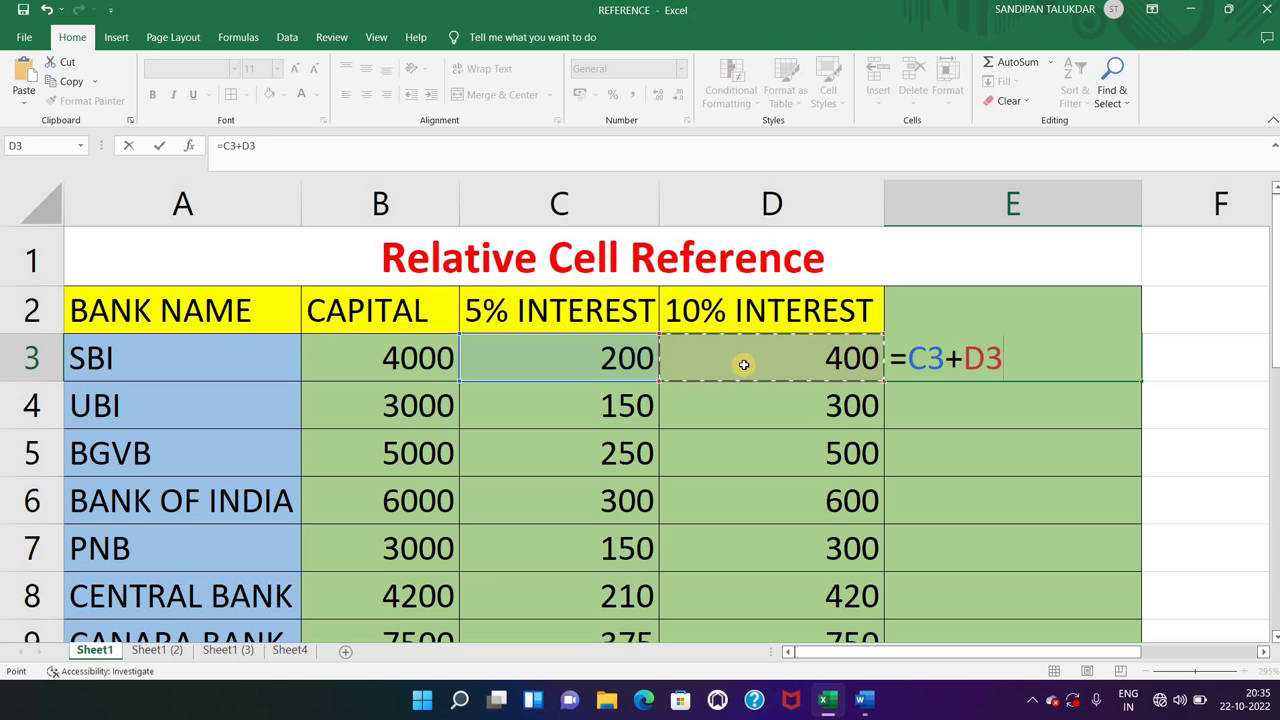
key(Return)
click(1112, 372)
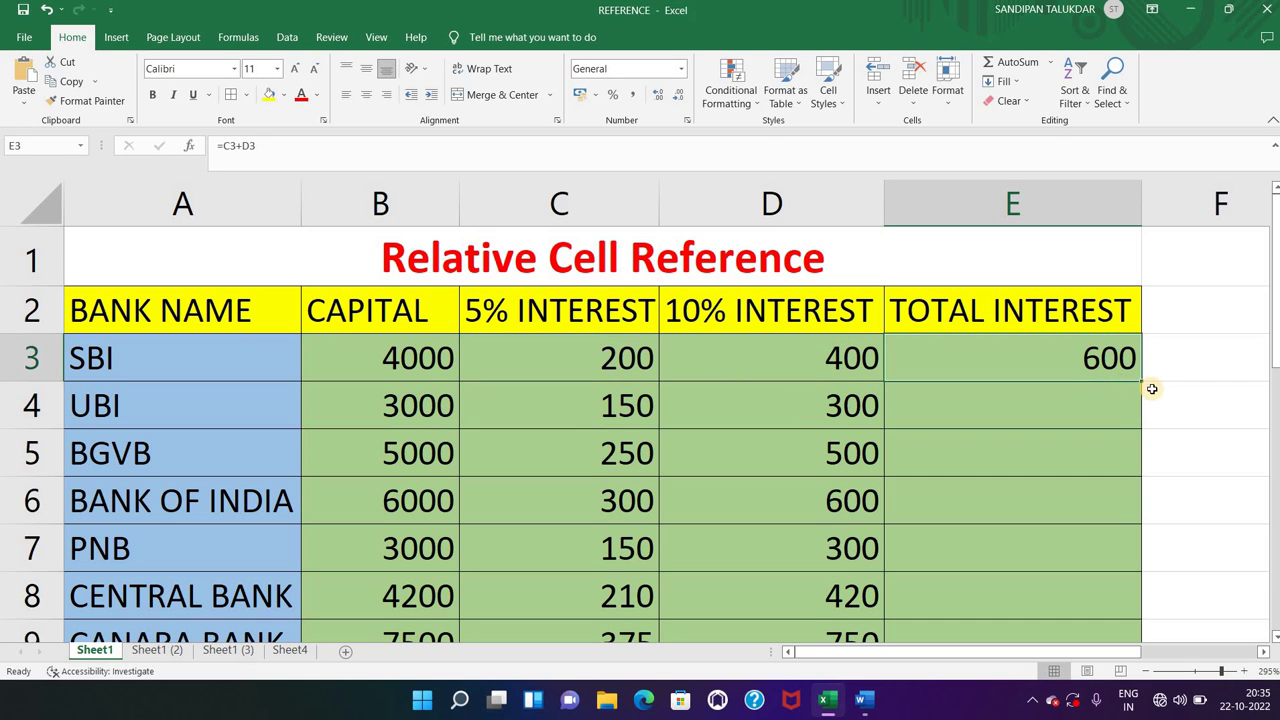
double_click(1142, 383)
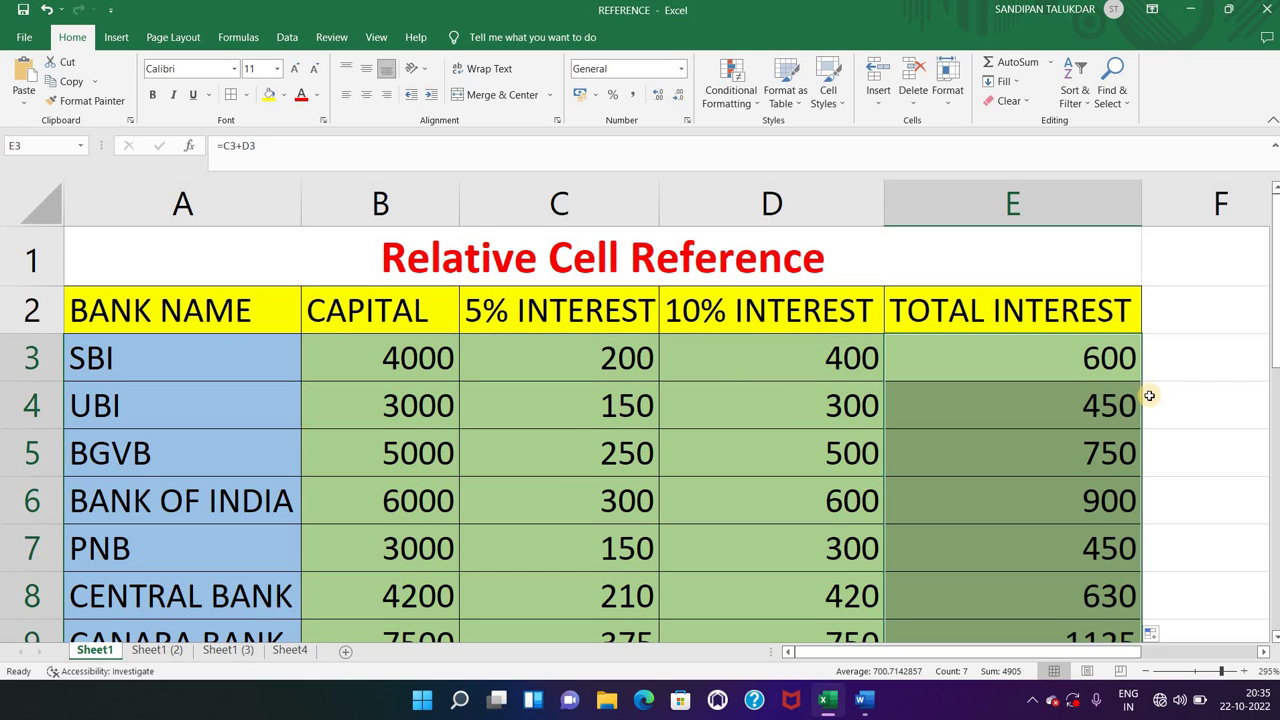
scroll(1137, 414, down, 1)
scroll(1117, 378, up, 1)
double_click(1114, 363)
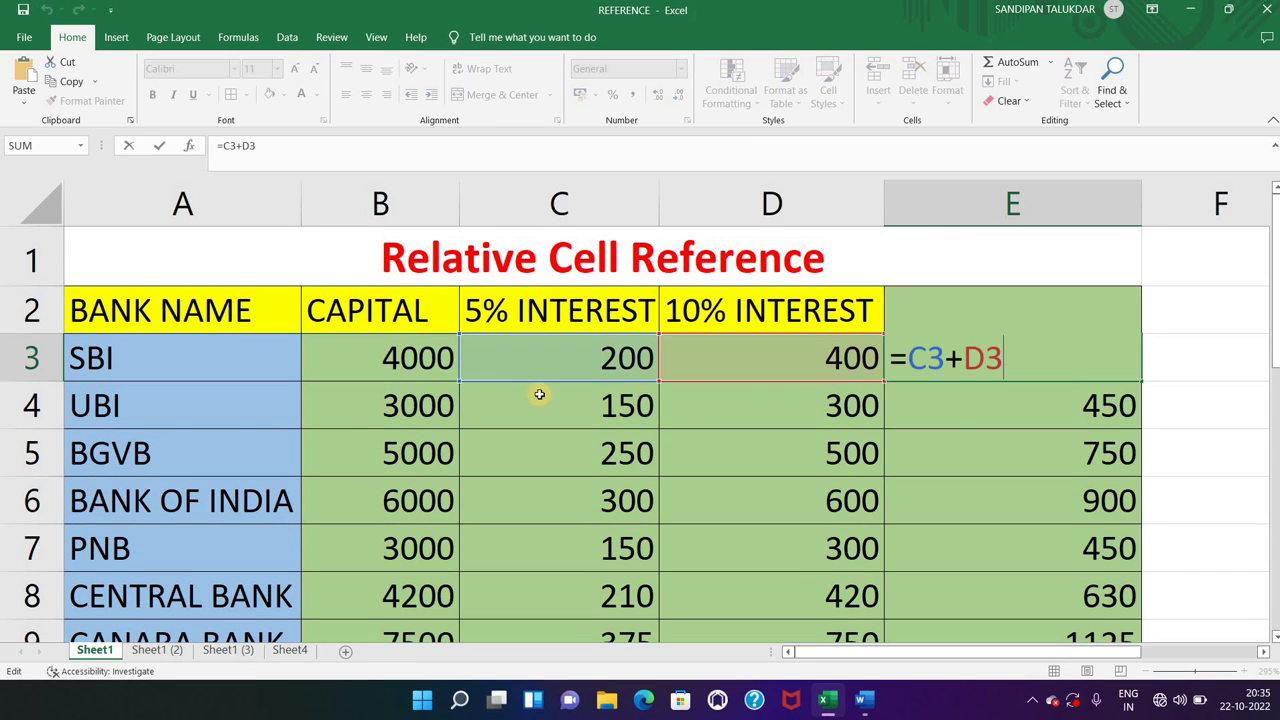
key(Return)
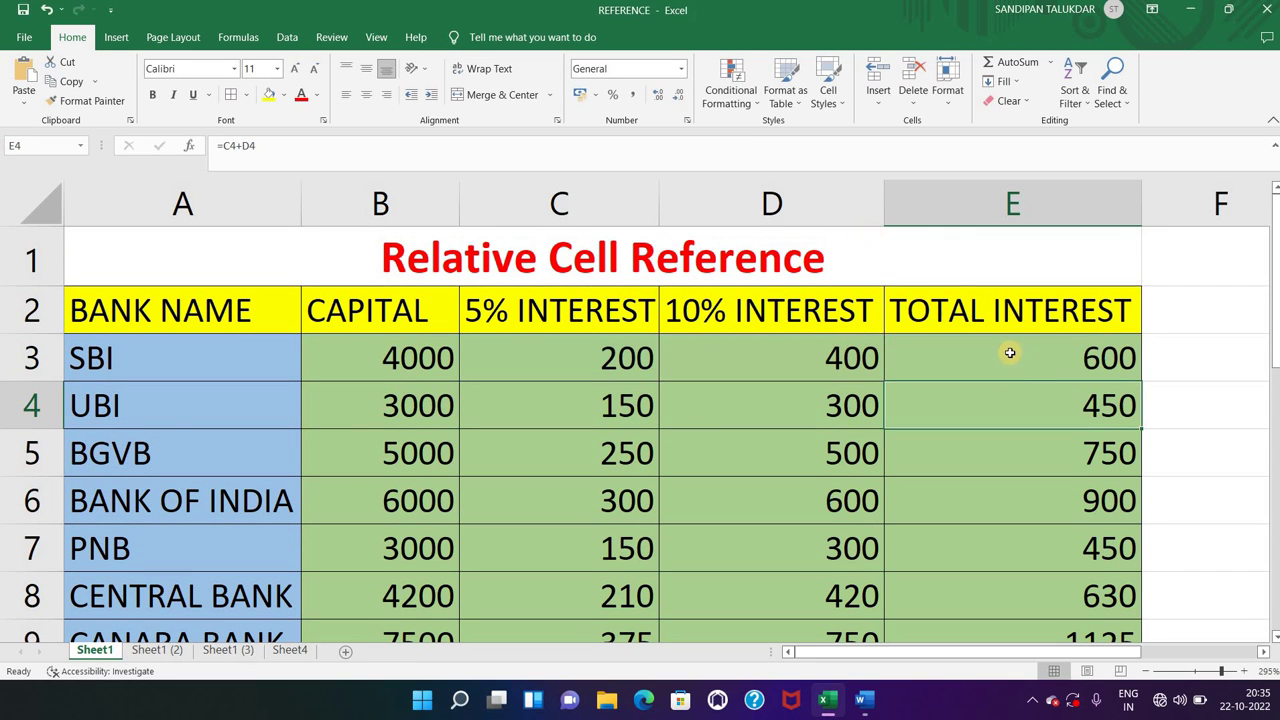
double_click(1018, 398)
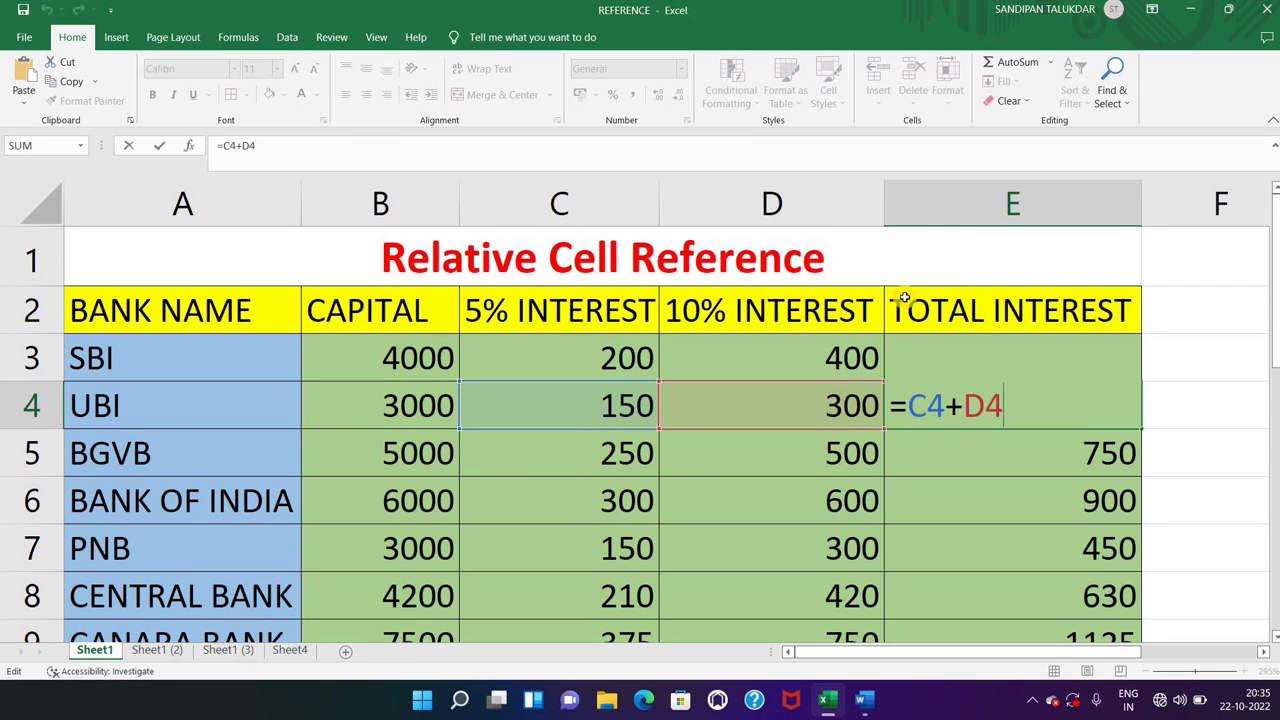
key(Return)
double_click(1017, 451)
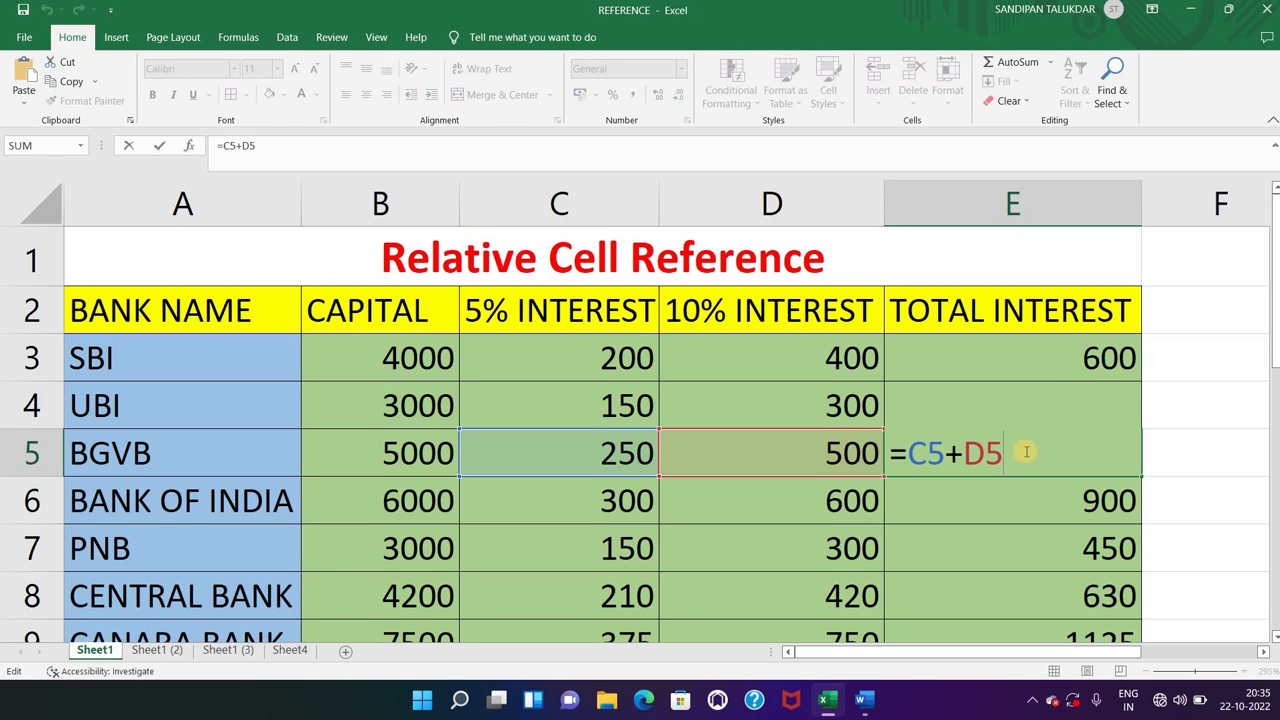
key(Return)
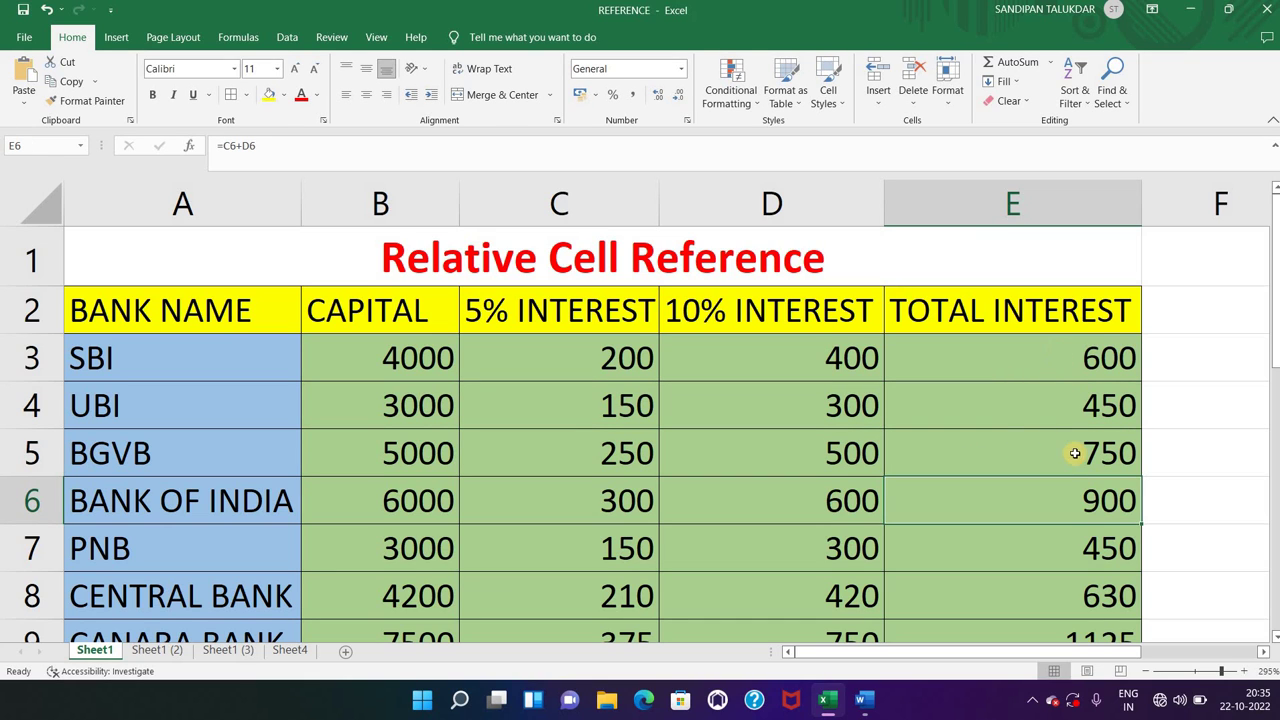
click(1080, 374)
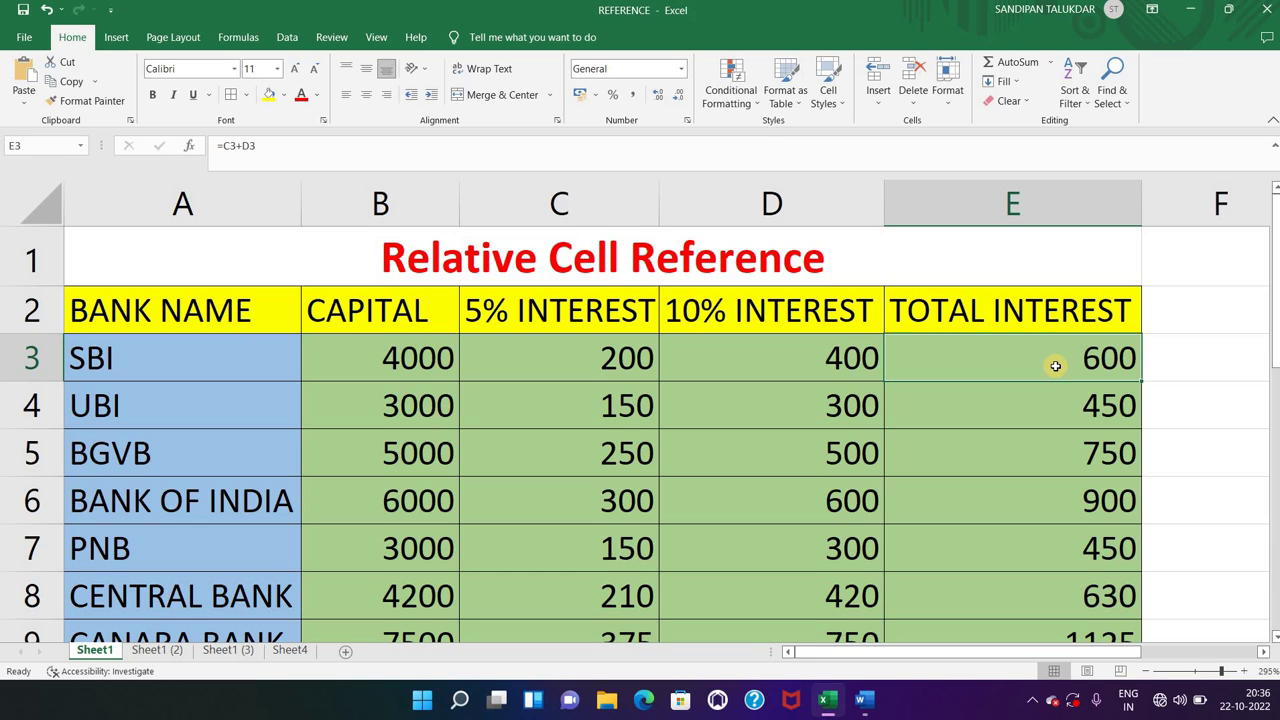
click(588, 405)
click(830, 405)
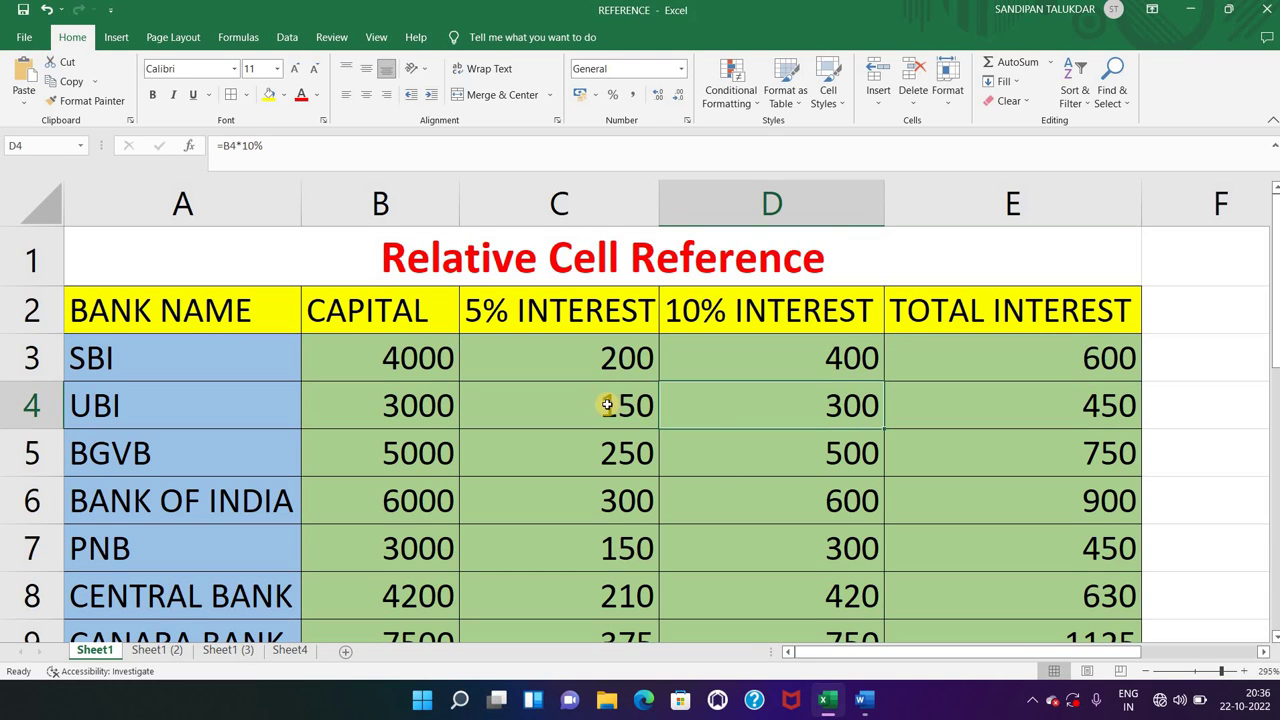
double_click(1088, 360)
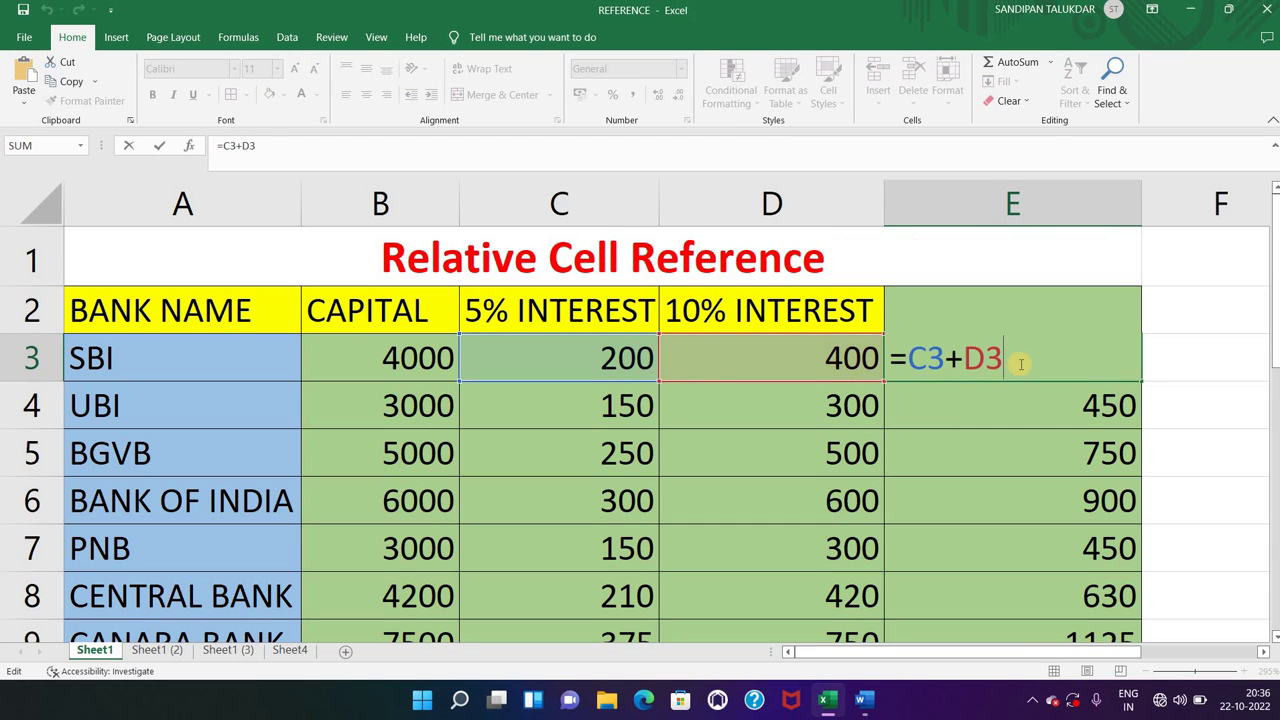
key(Return)
double_click(1050, 399)
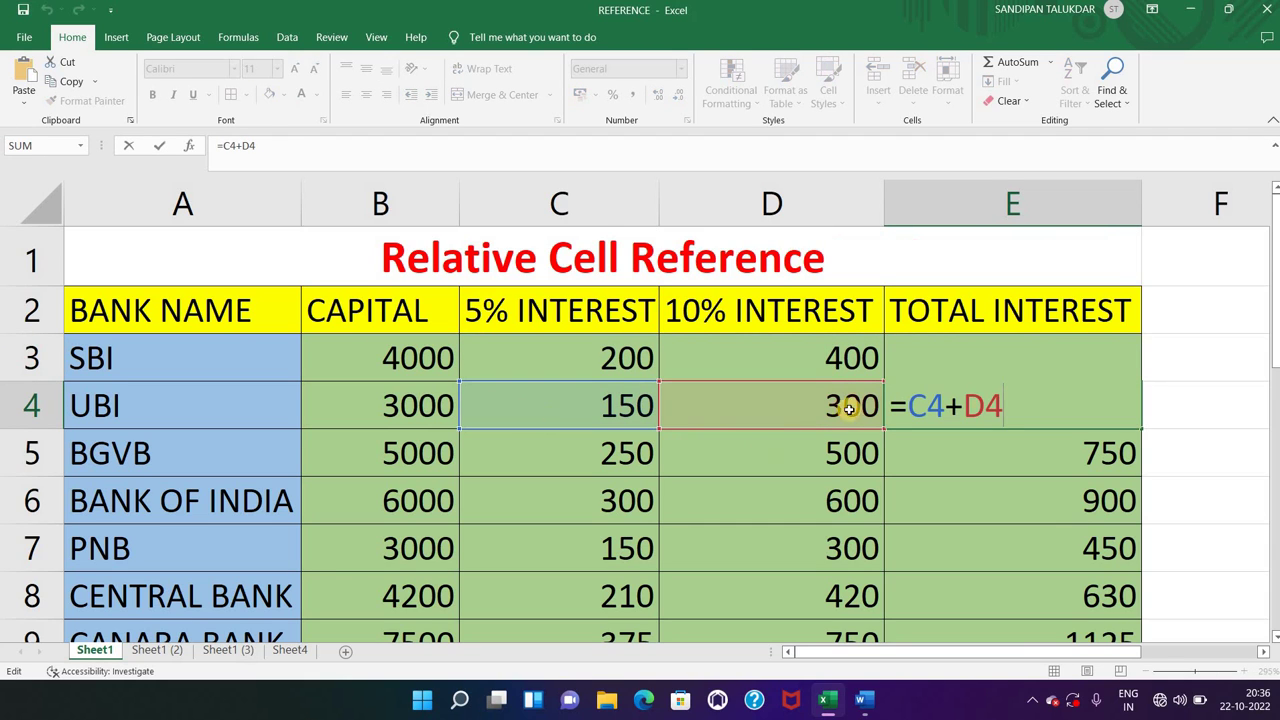
key(Return)
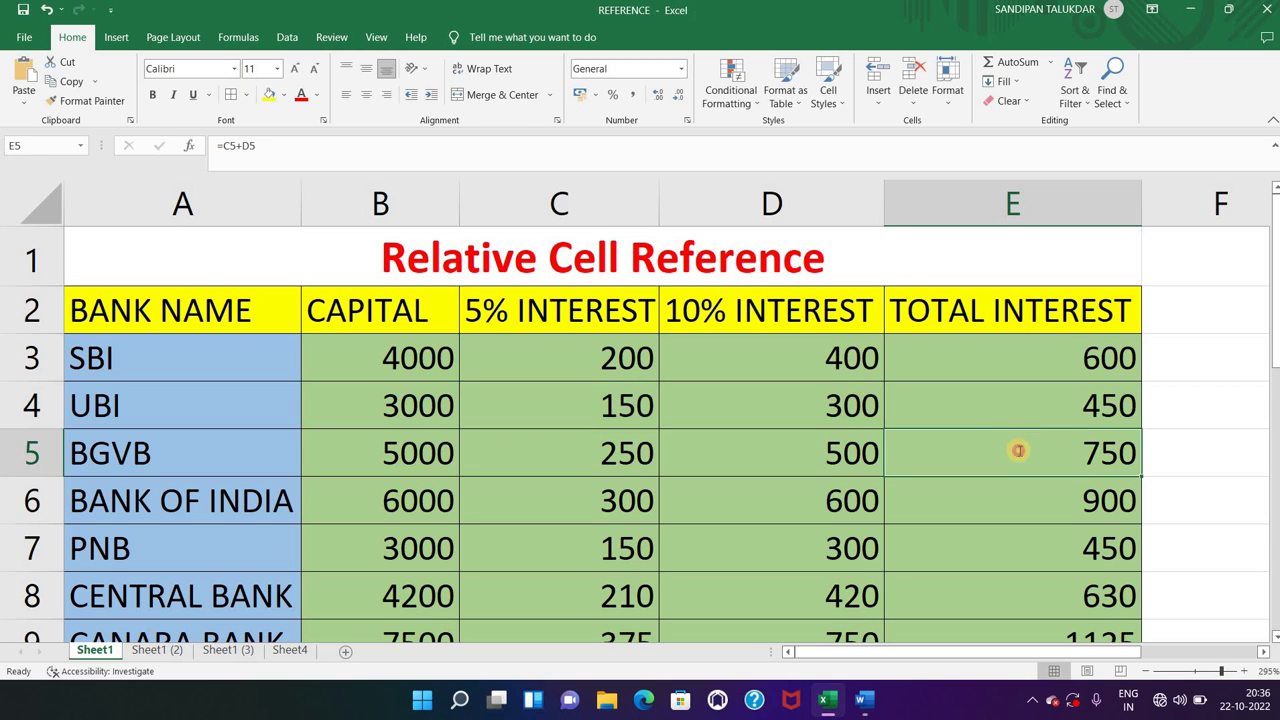
double_click(1030, 453)
key(Return)
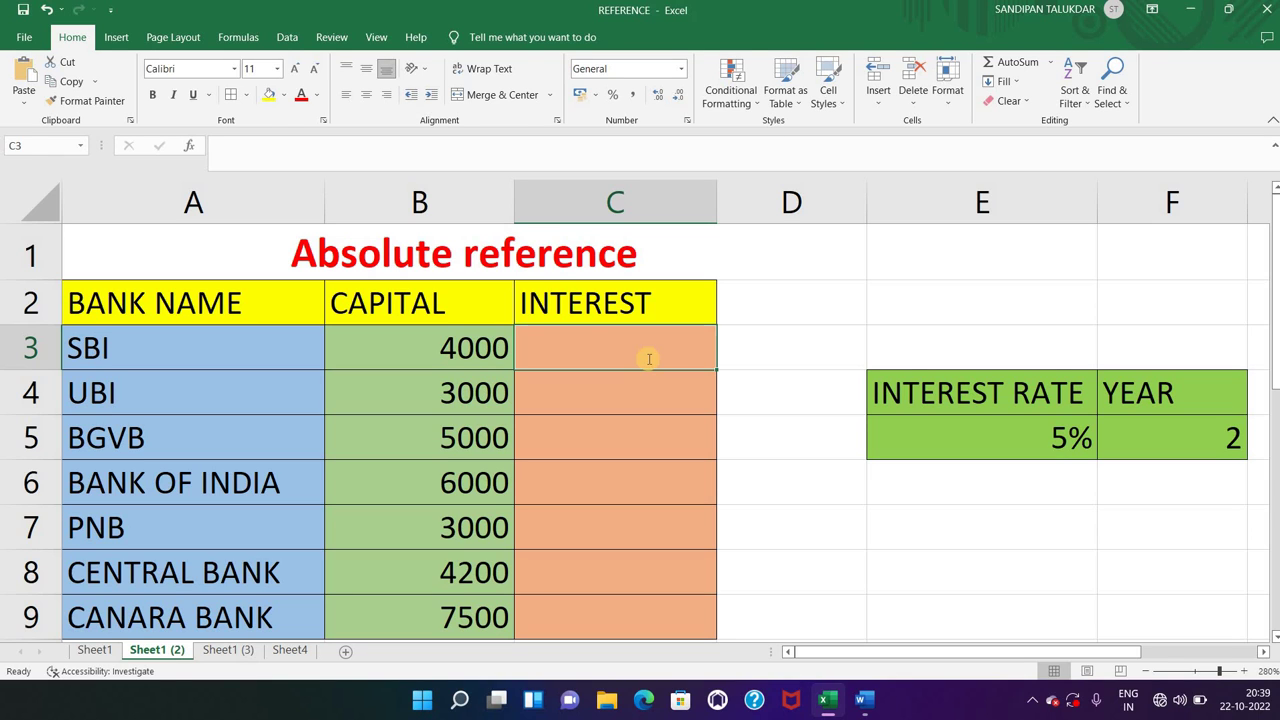
Enter =B3*E5*F5 in C3, giving SBI's interest of 400.
text(=)
click(468, 331)
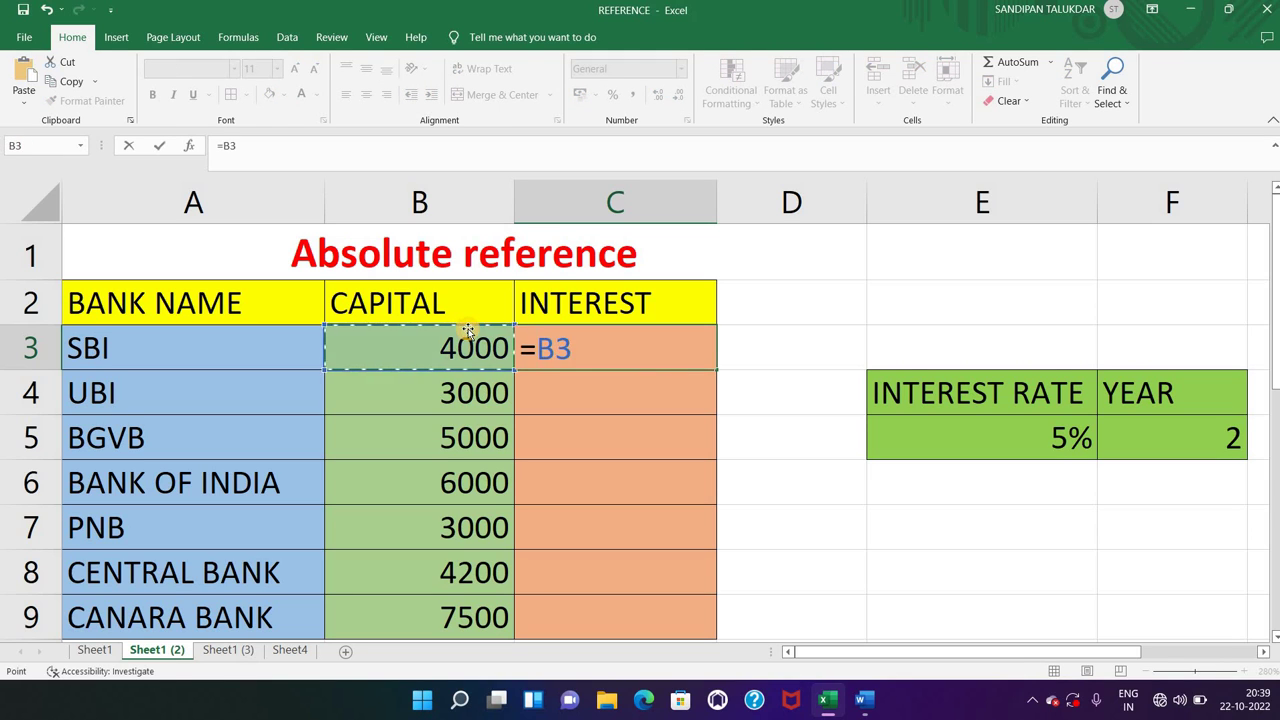
text(*)
click(990, 437)
text(*)
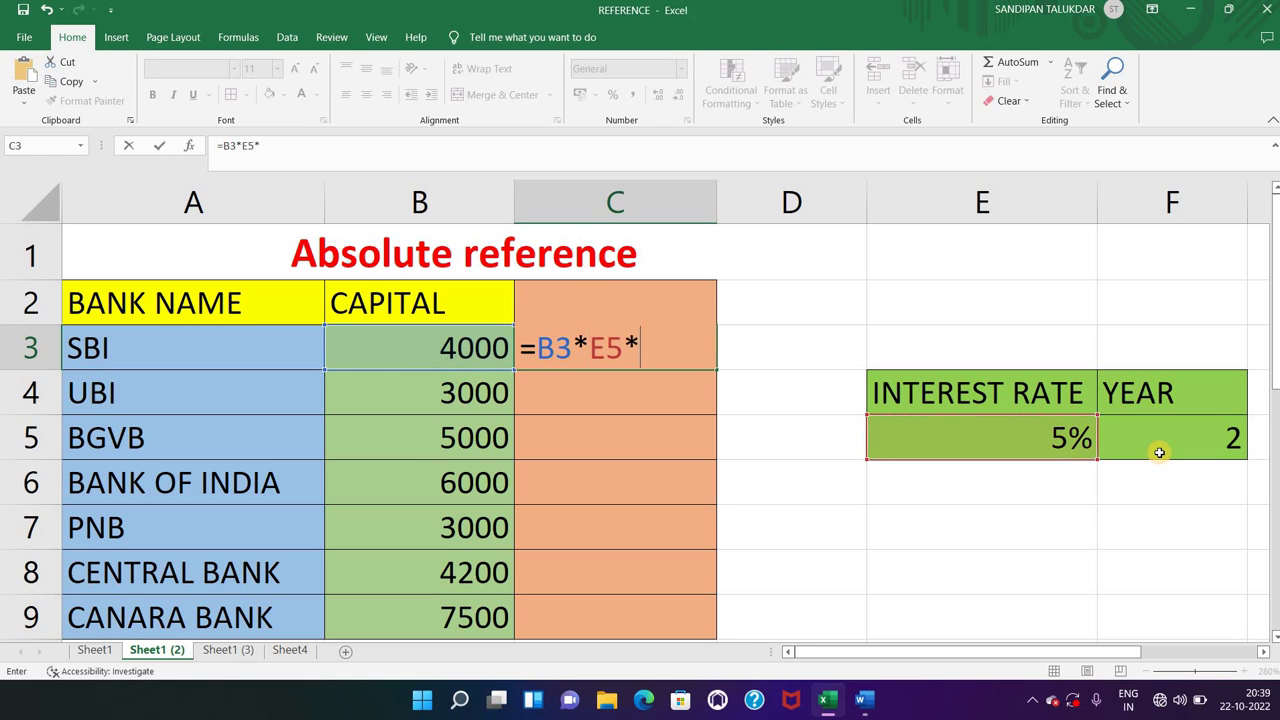
click(1161, 450)
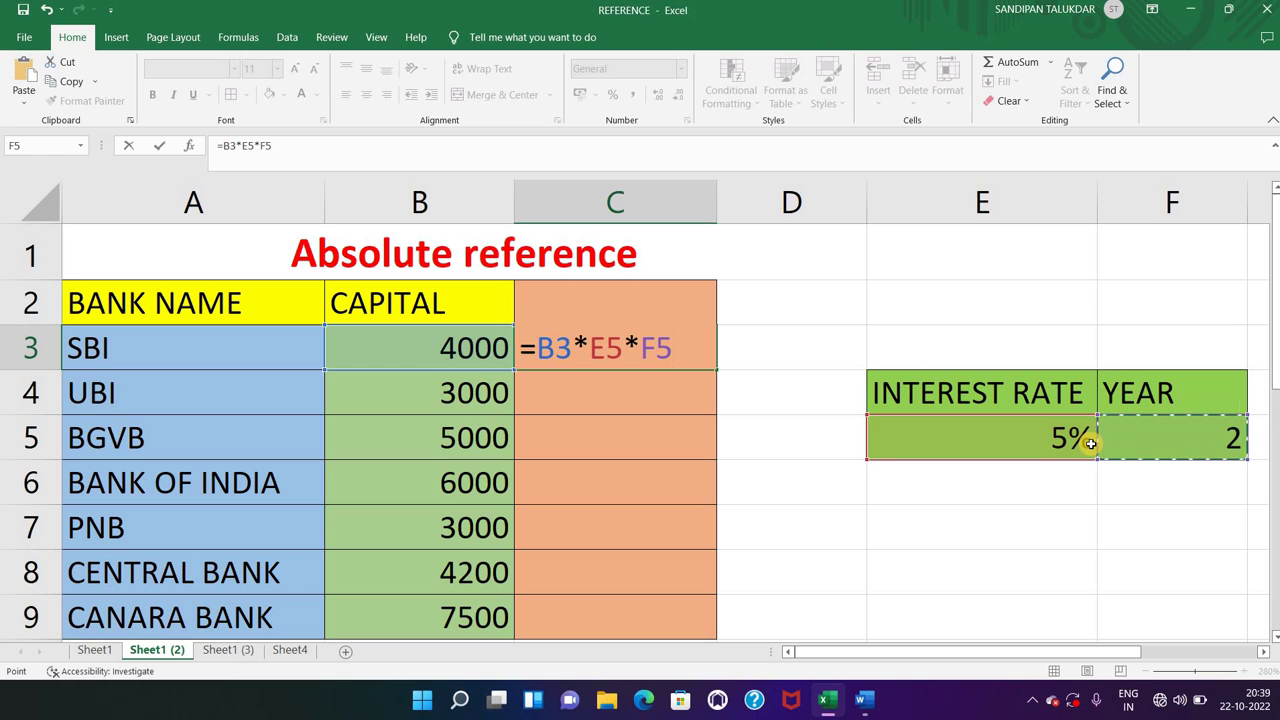
key(ctrl+Return)
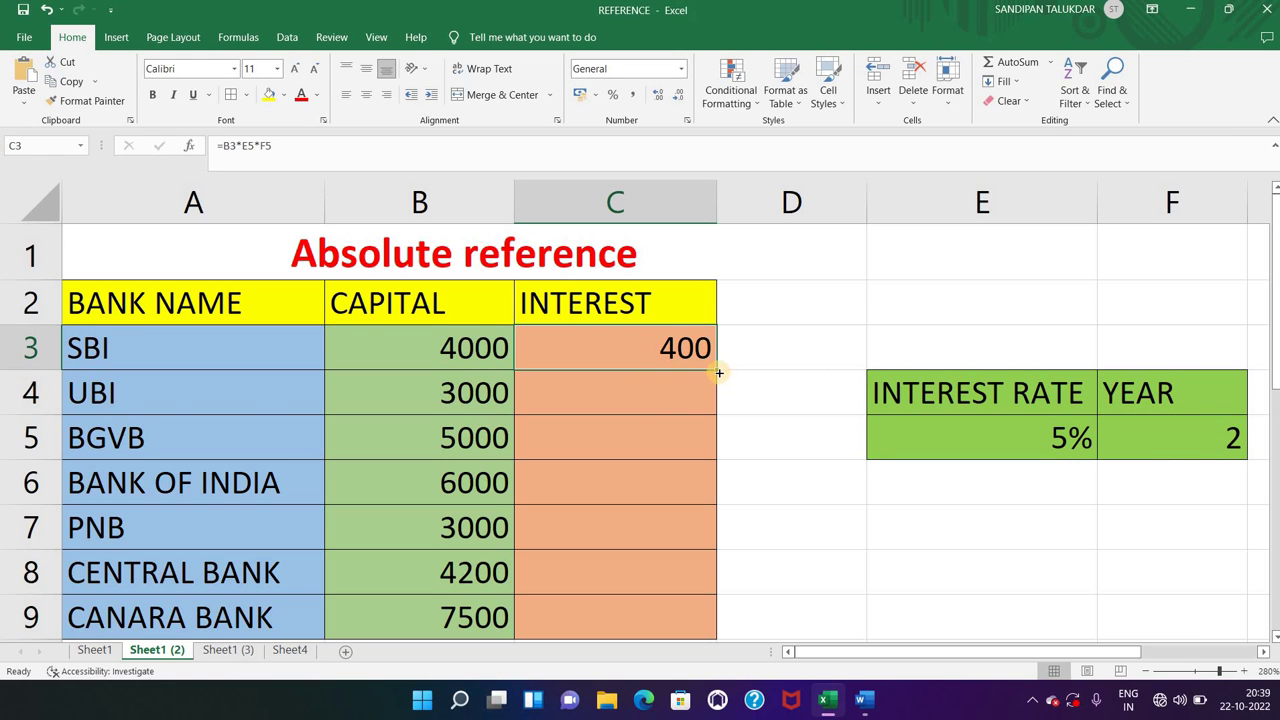
Copy the formula down to C6 and inspect the shifted references in C5, C6 and C4.
drag(717, 371, 708, 485)
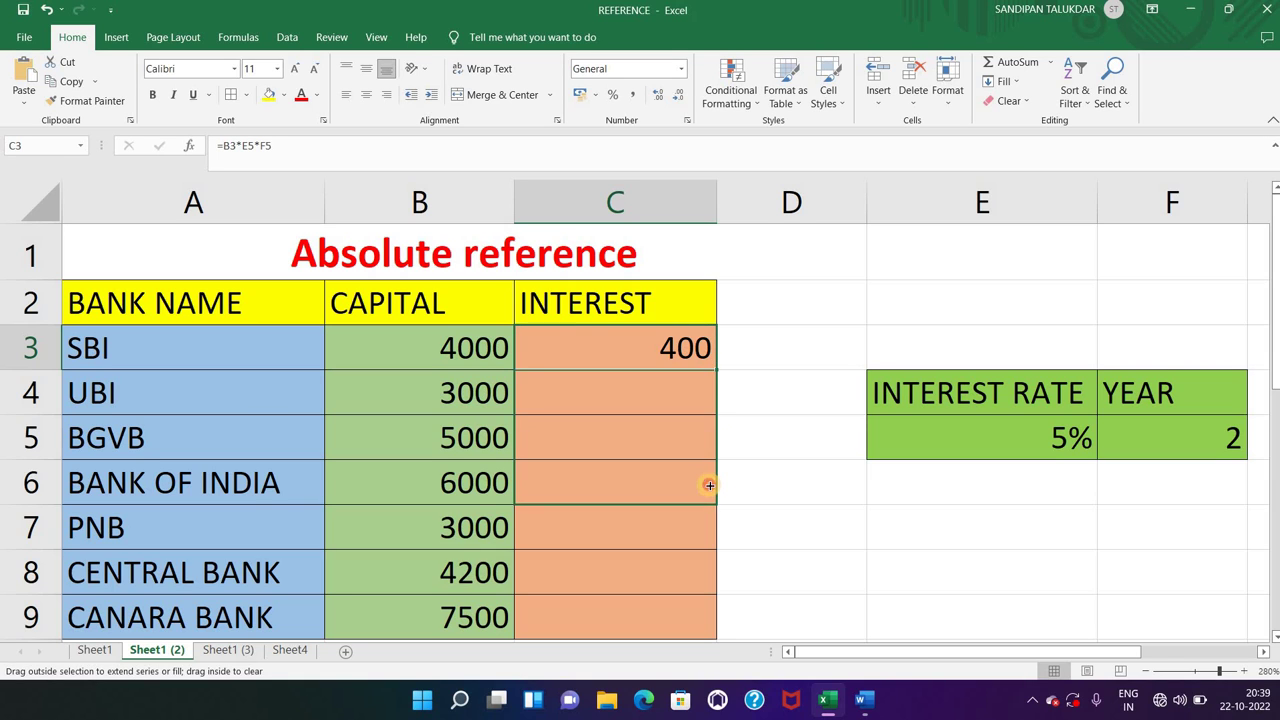
click(678, 440)
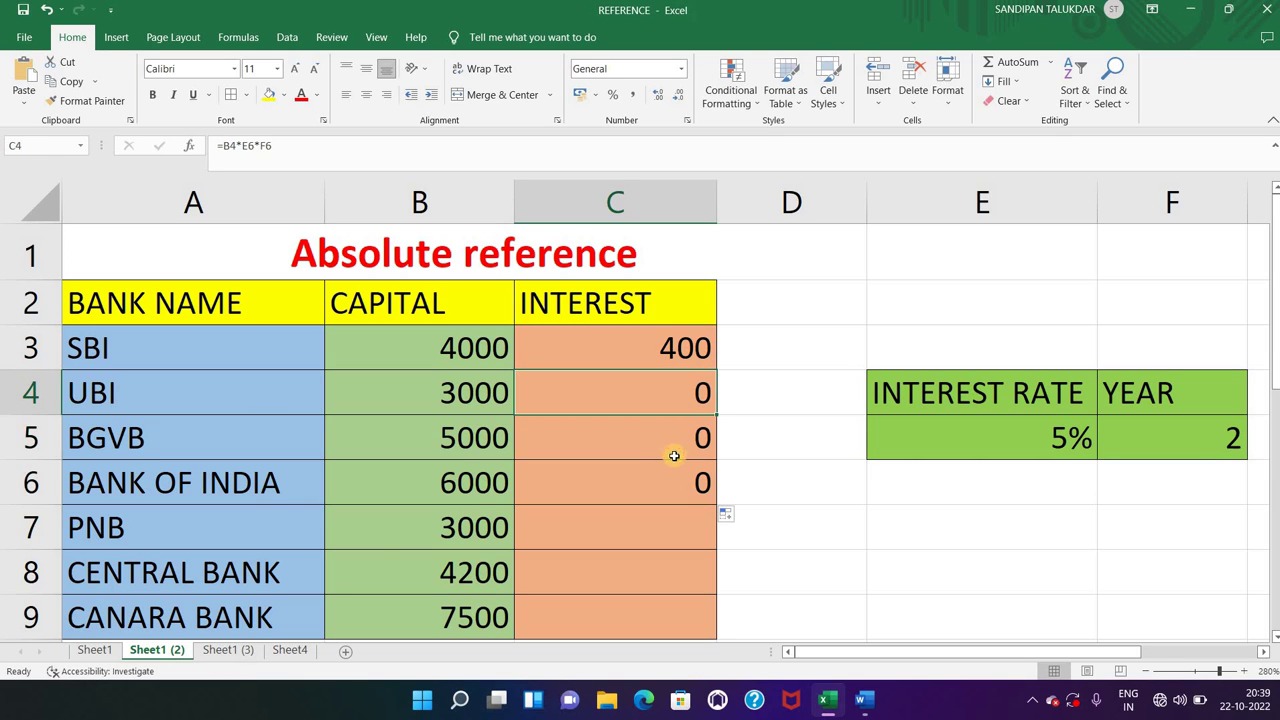
click(673, 487)
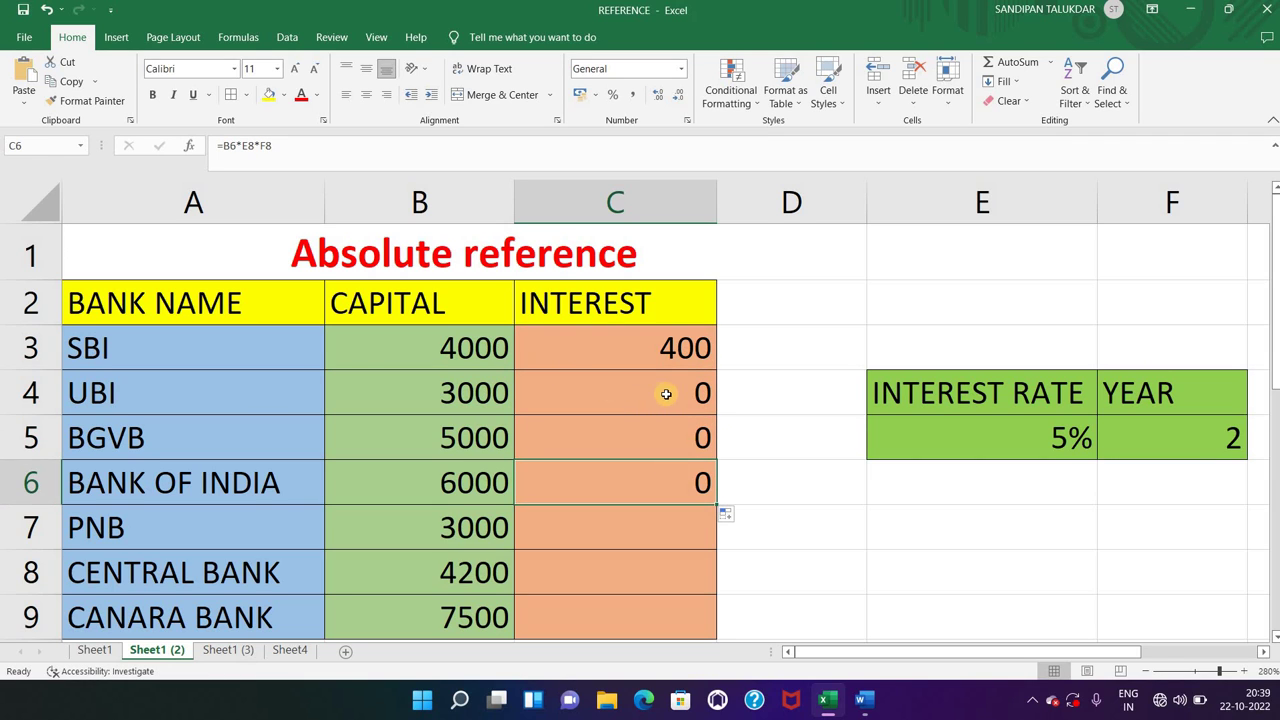
double_click(666, 394)
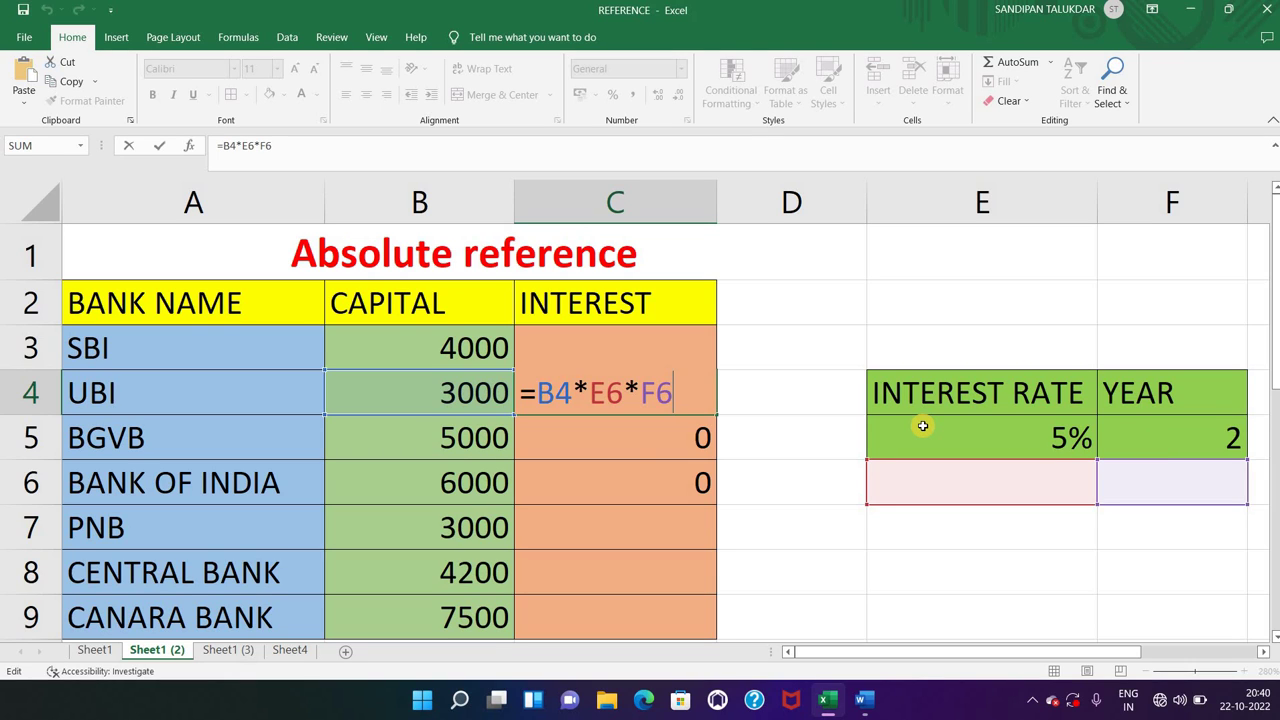
Delete the interest formulas from UBI's C4 and SBI's C3, leaving both blank.
key(BackSpace)
key(BackSpace)
key(BackSpace)
key(Escape)
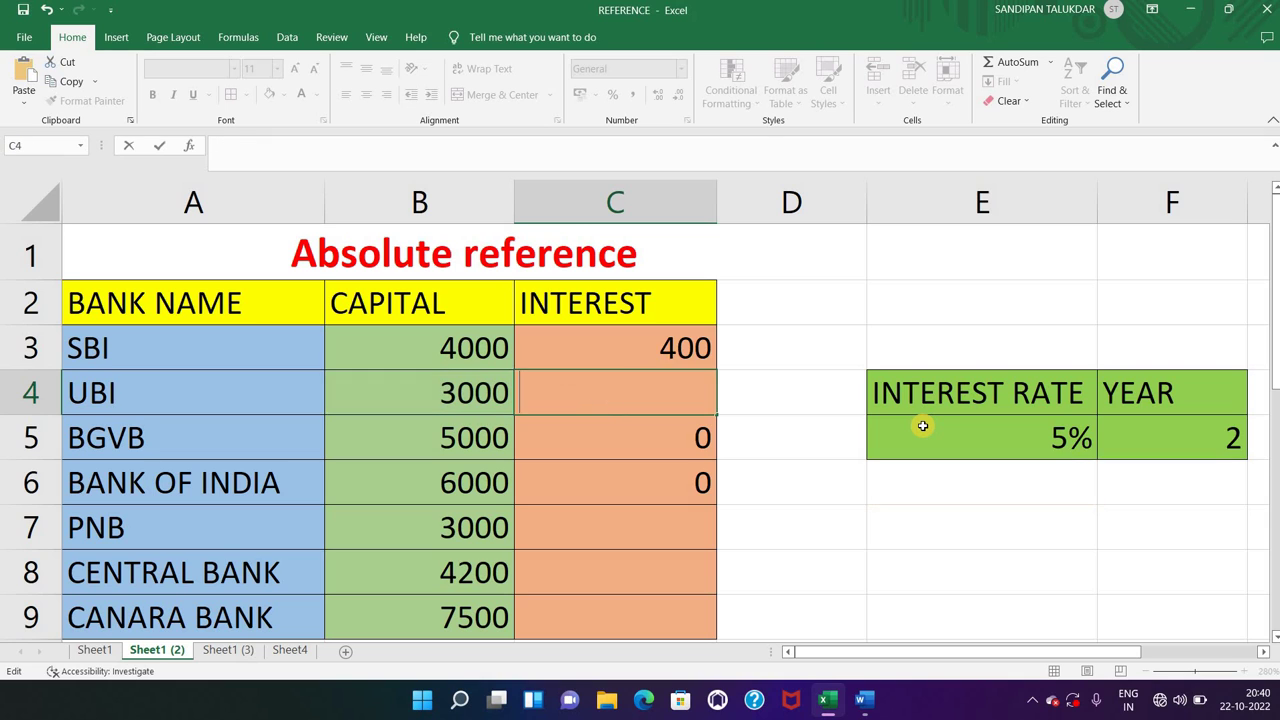
click(663, 352)
double_click(663, 352)
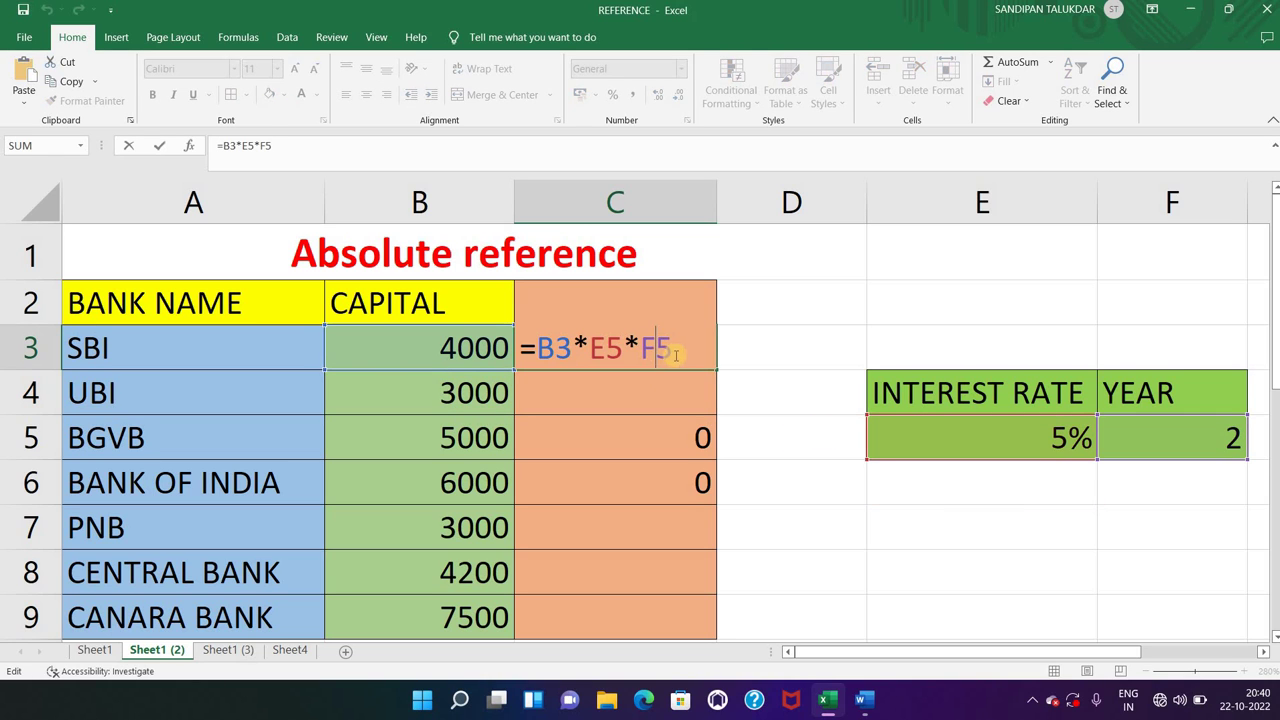
drag(672, 348, 519, 360)
key(BackSpace)
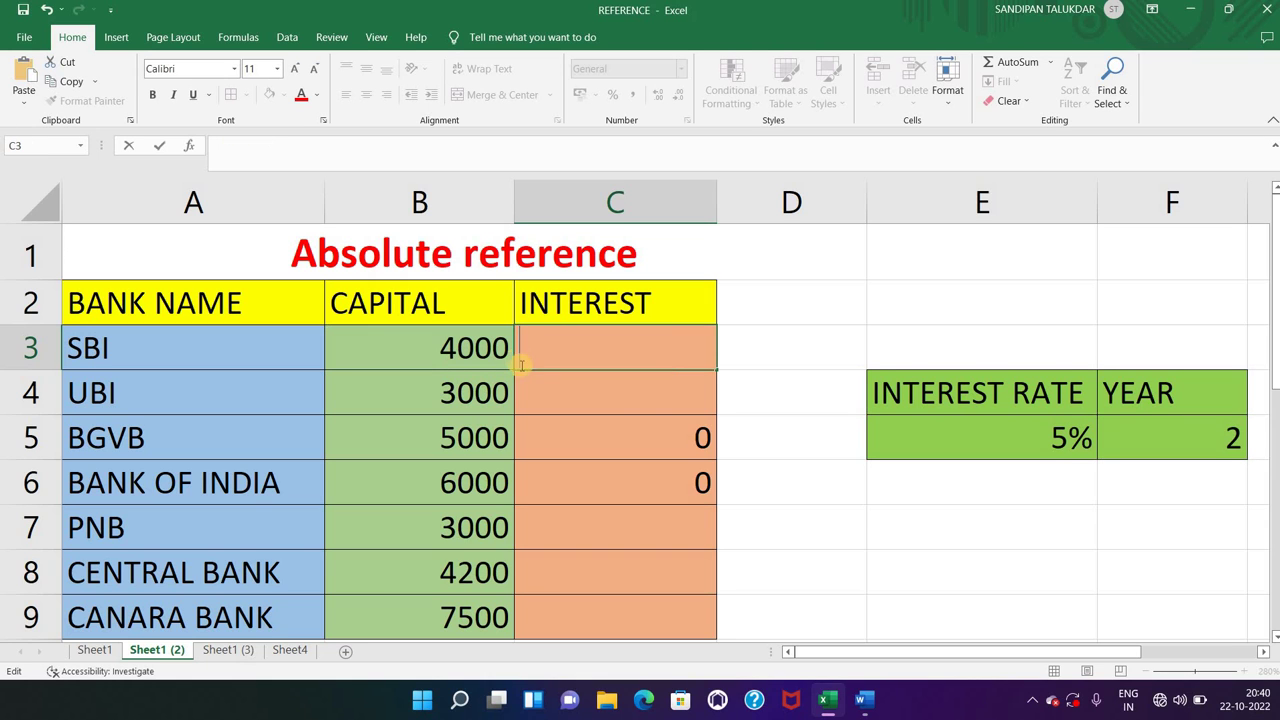
Rebuild C3's formula as =B3*$E$5, locking the interest rate cell.
click(768, 350)
ctrl+scroll(766, 357, up, 2)
scroll(740, 343, up, 1)
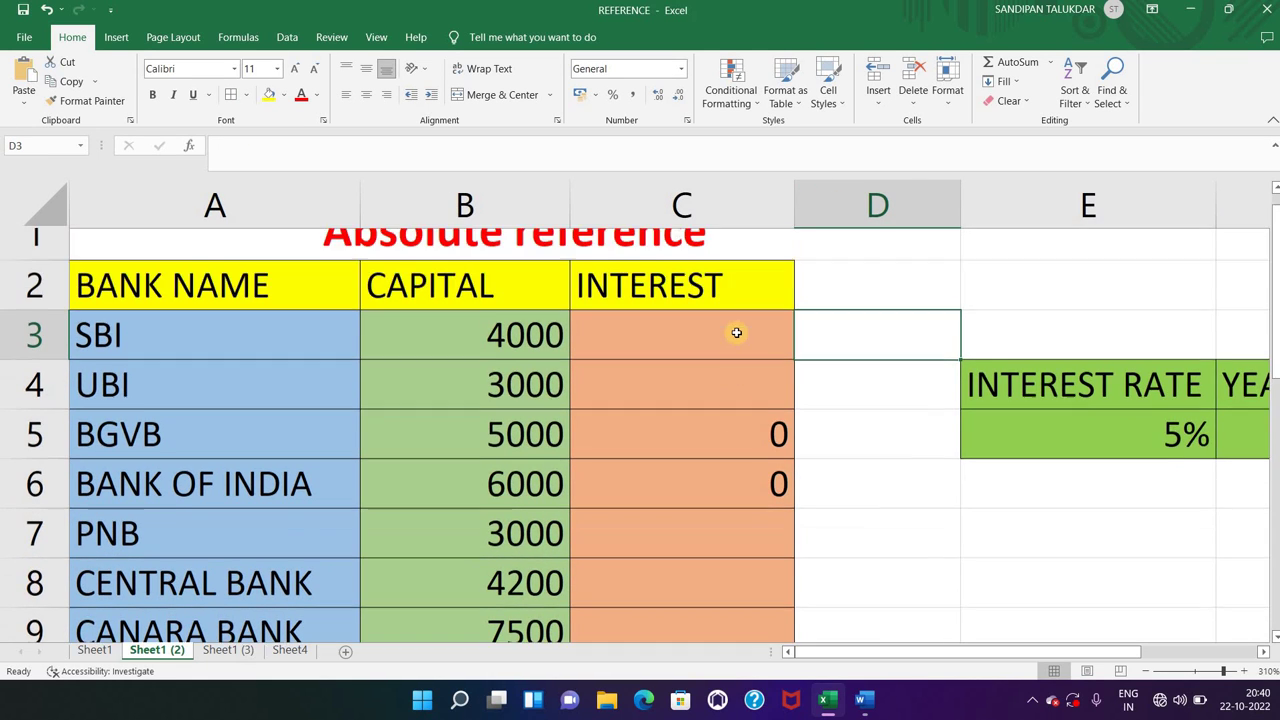
click(705, 376)
double_click(708, 381)
text(=)
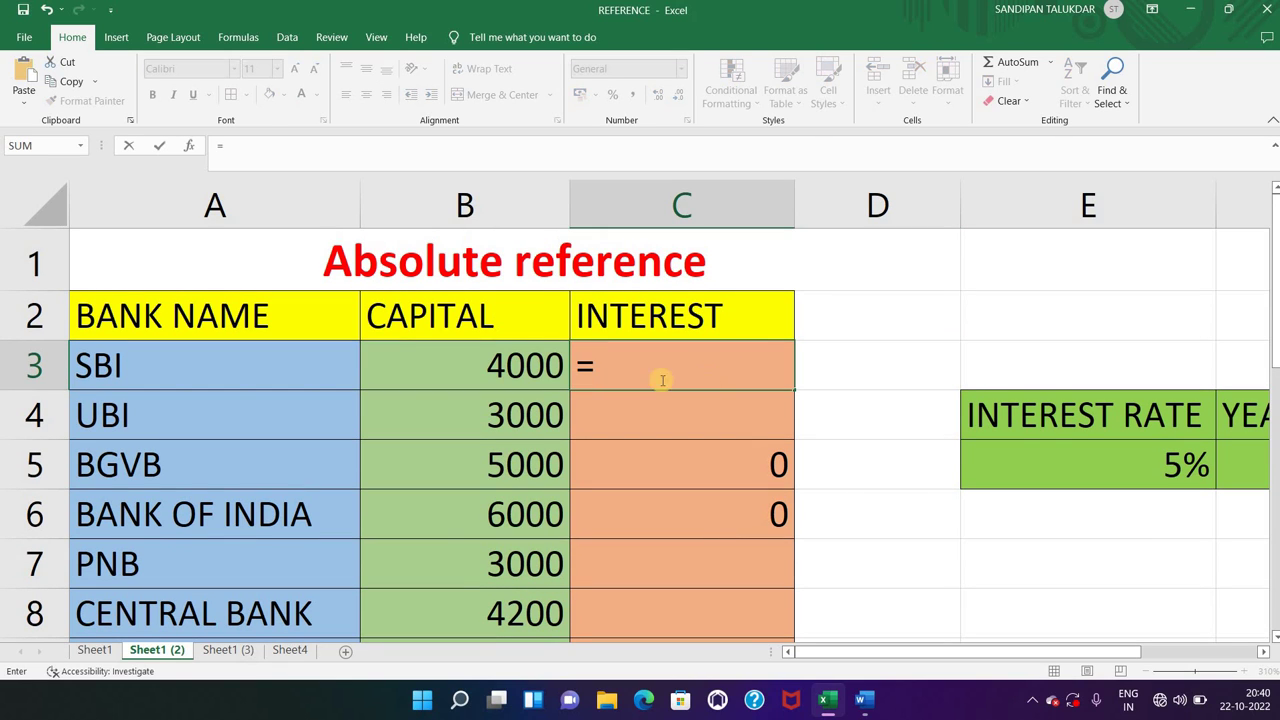
click(510, 366)
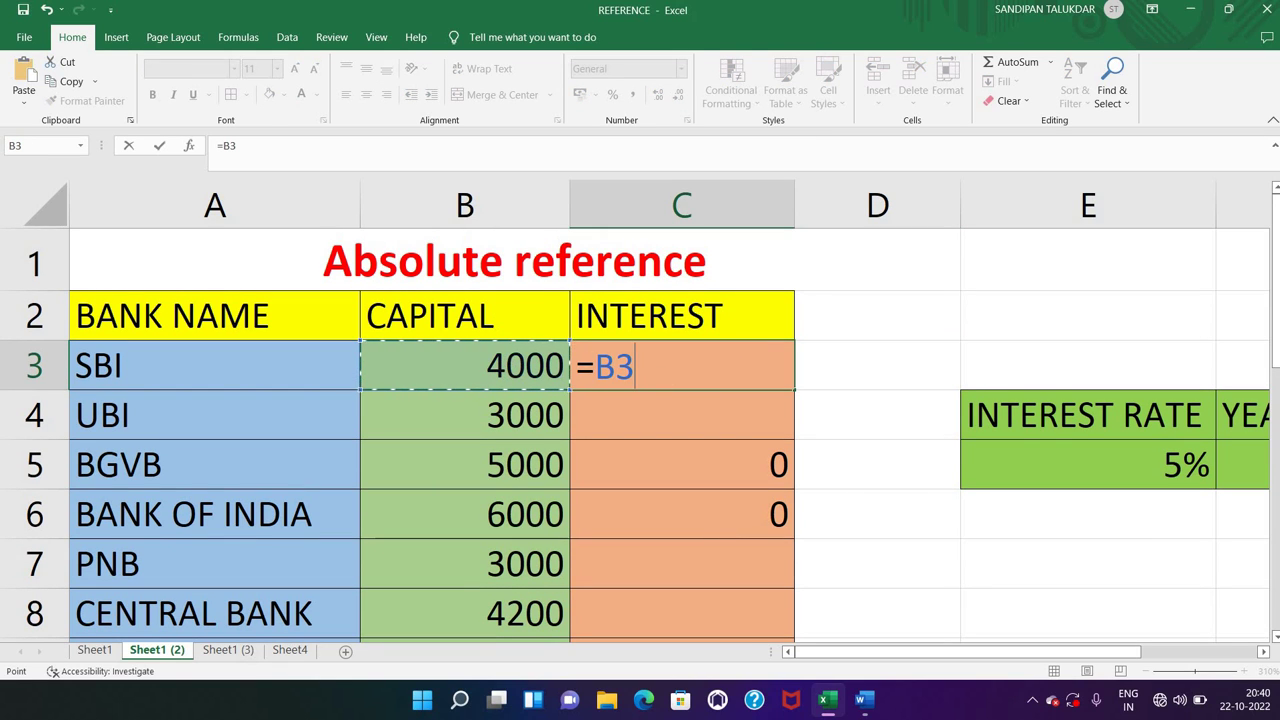
text(*)
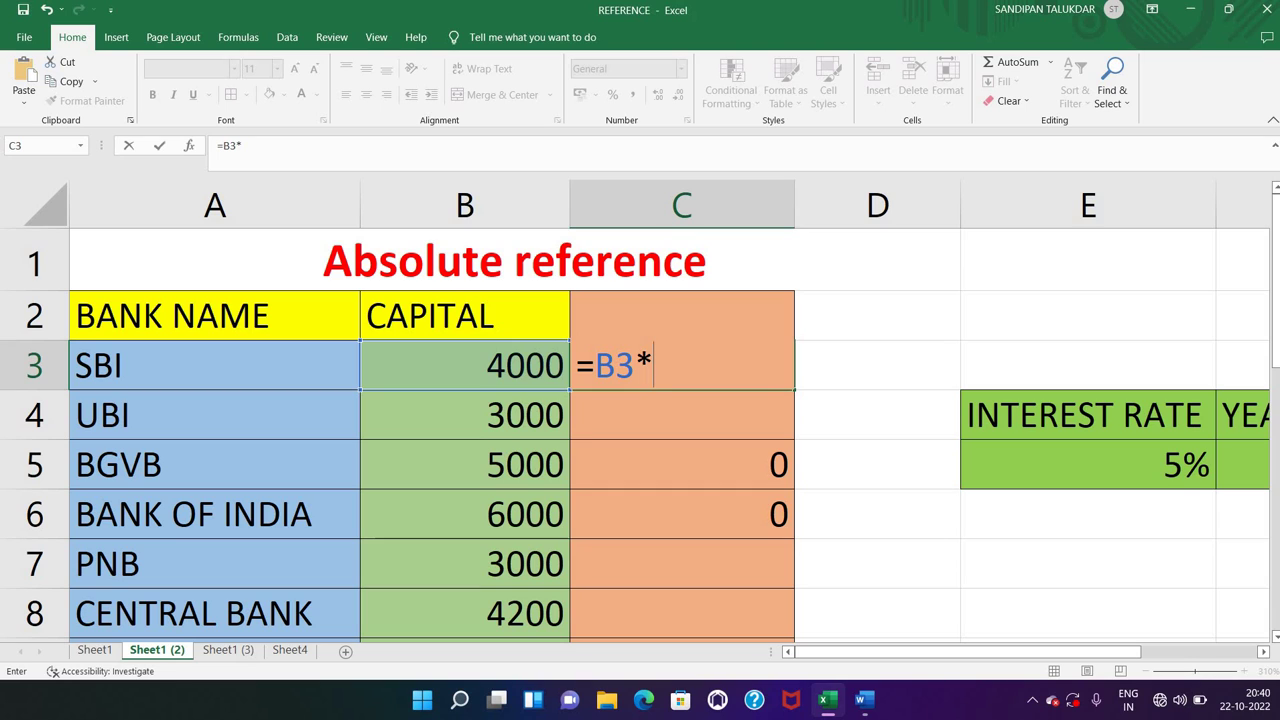
click(1138, 464)
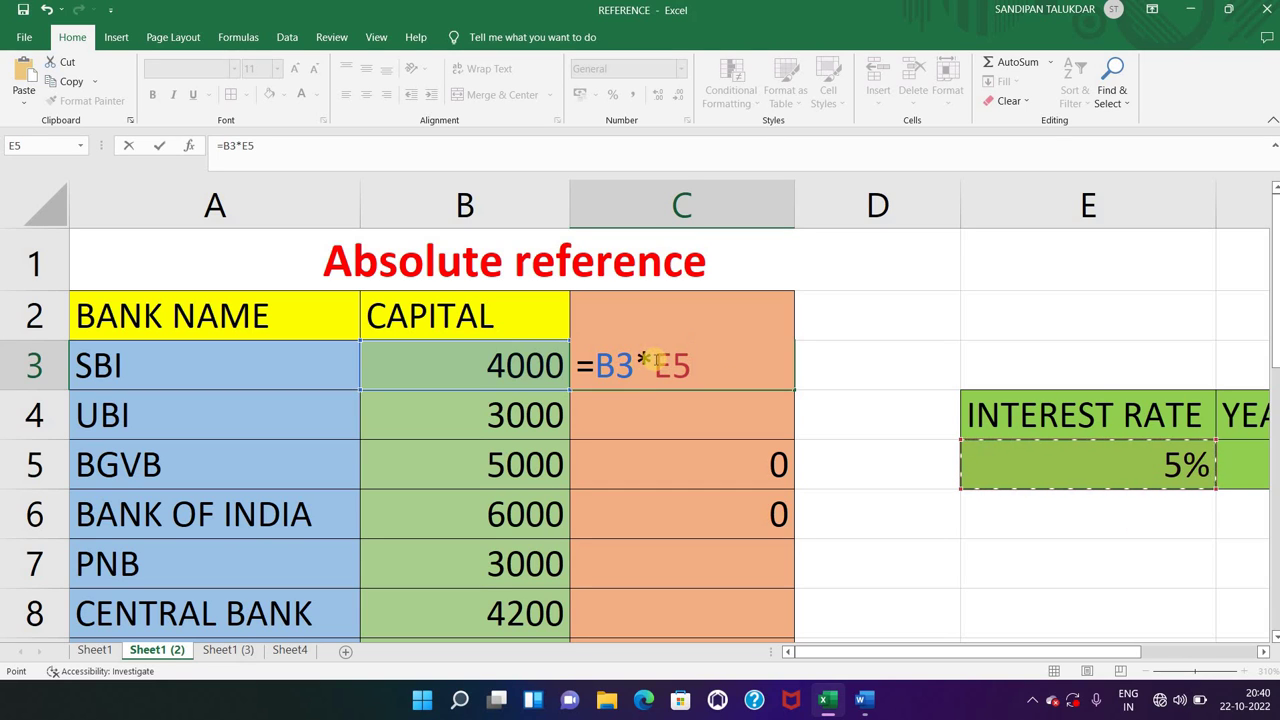
click(654, 366)
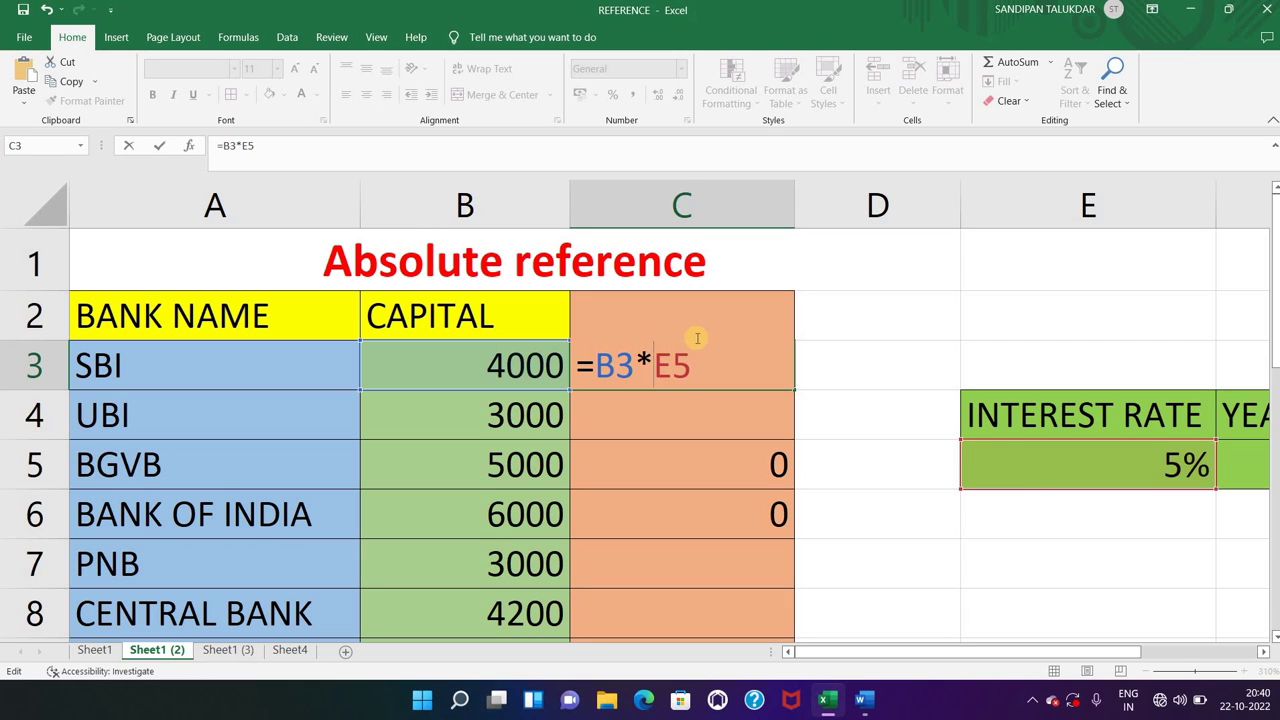
text($)
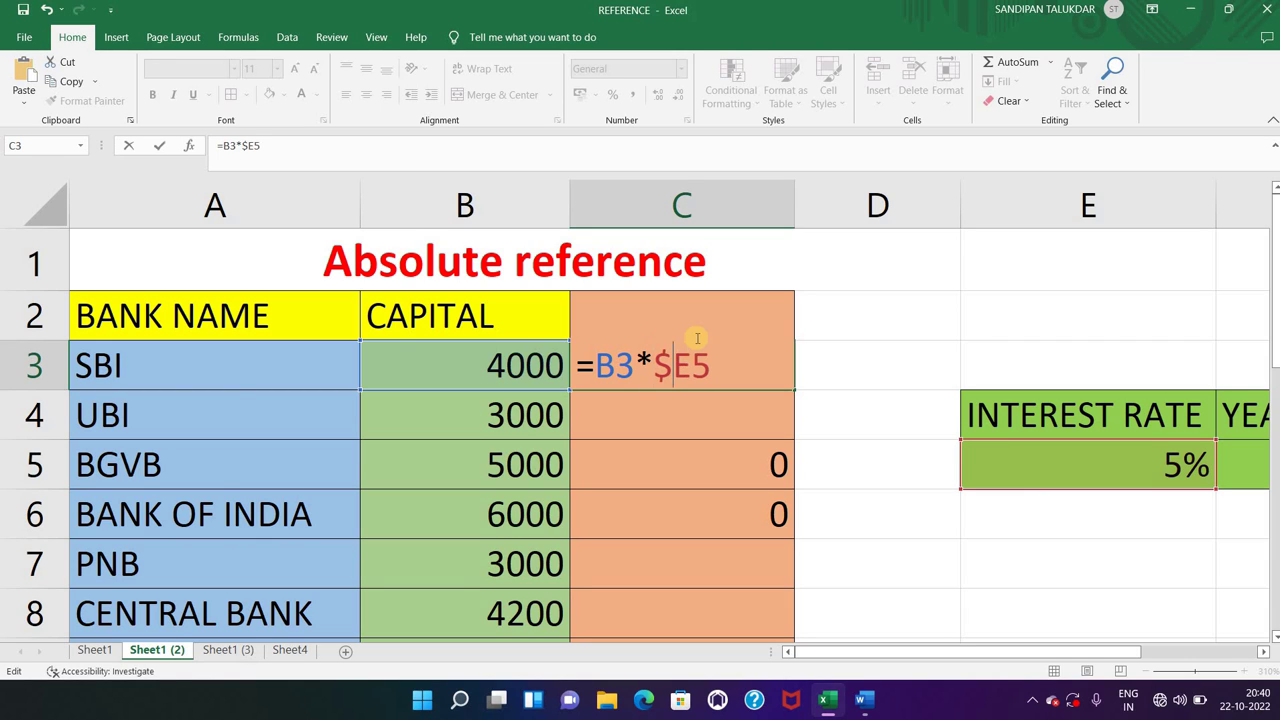
click(692, 364)
text($5*)
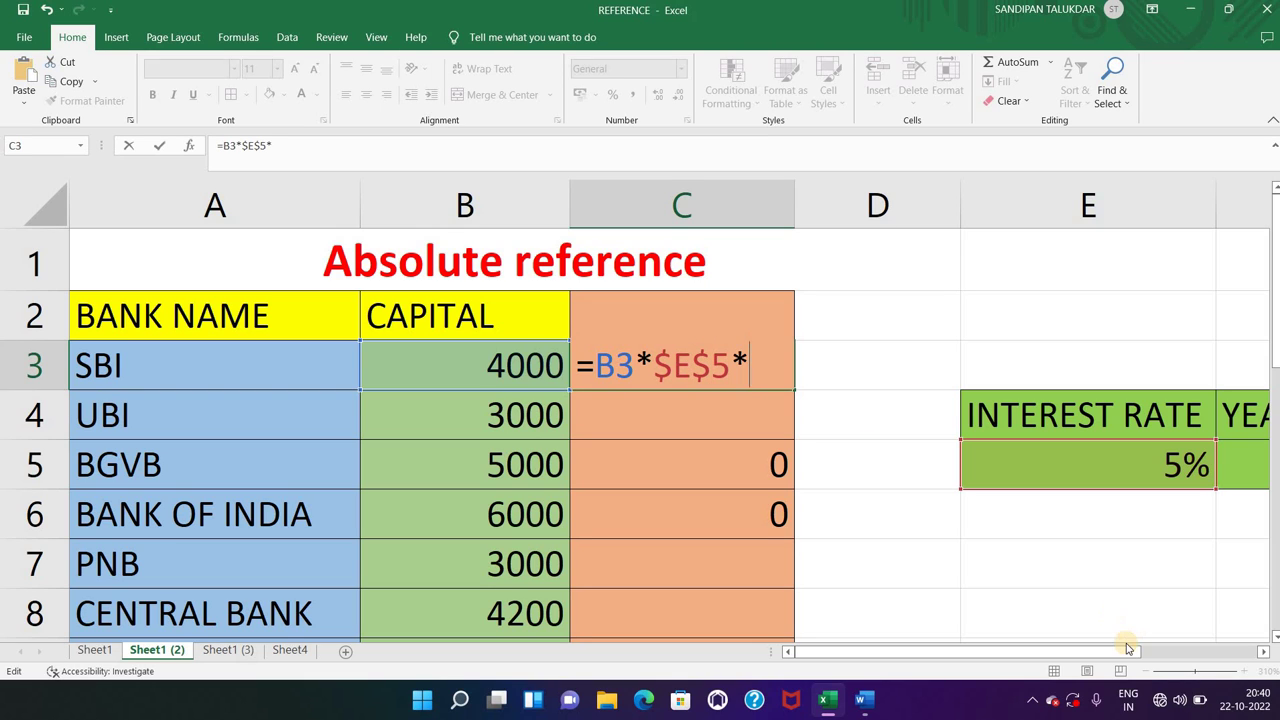
Complete it as =B3*$E$5*$F$5 and fill down to C9, giving 400, 300, 500, 600, 300, 420.
middle_click(1174, 591)
click(1243, 483)
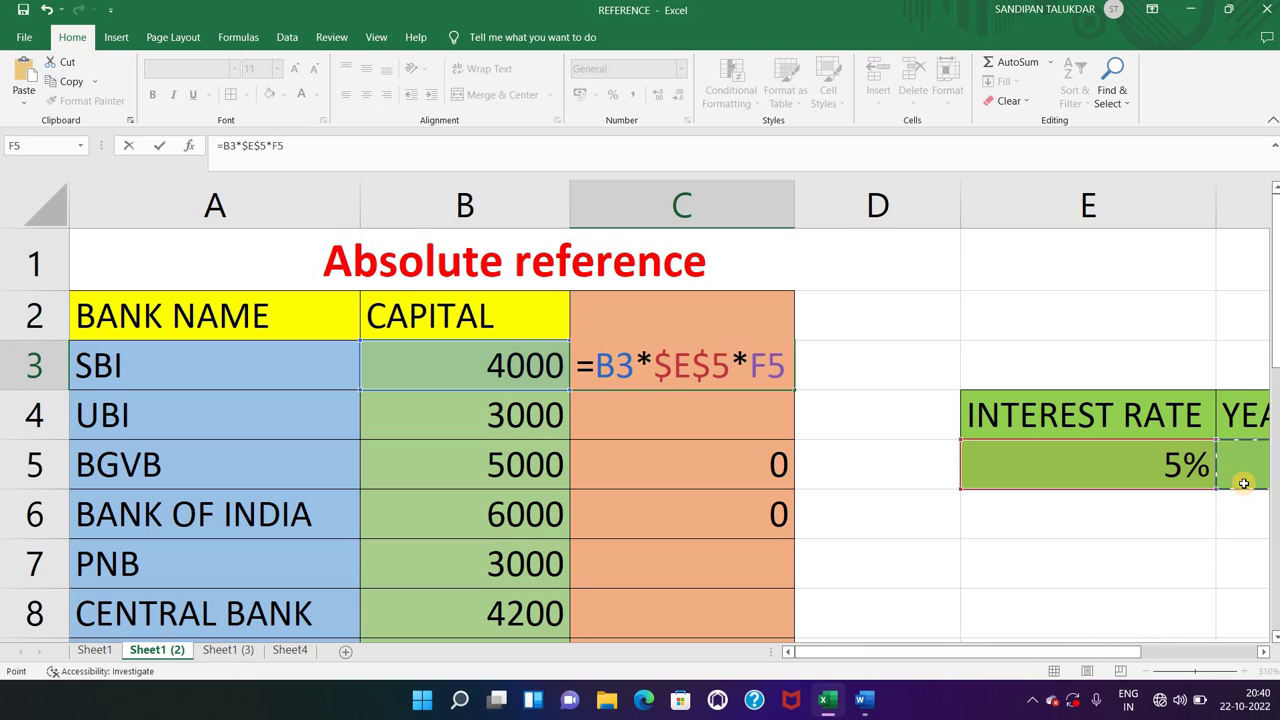
click(748, 362)
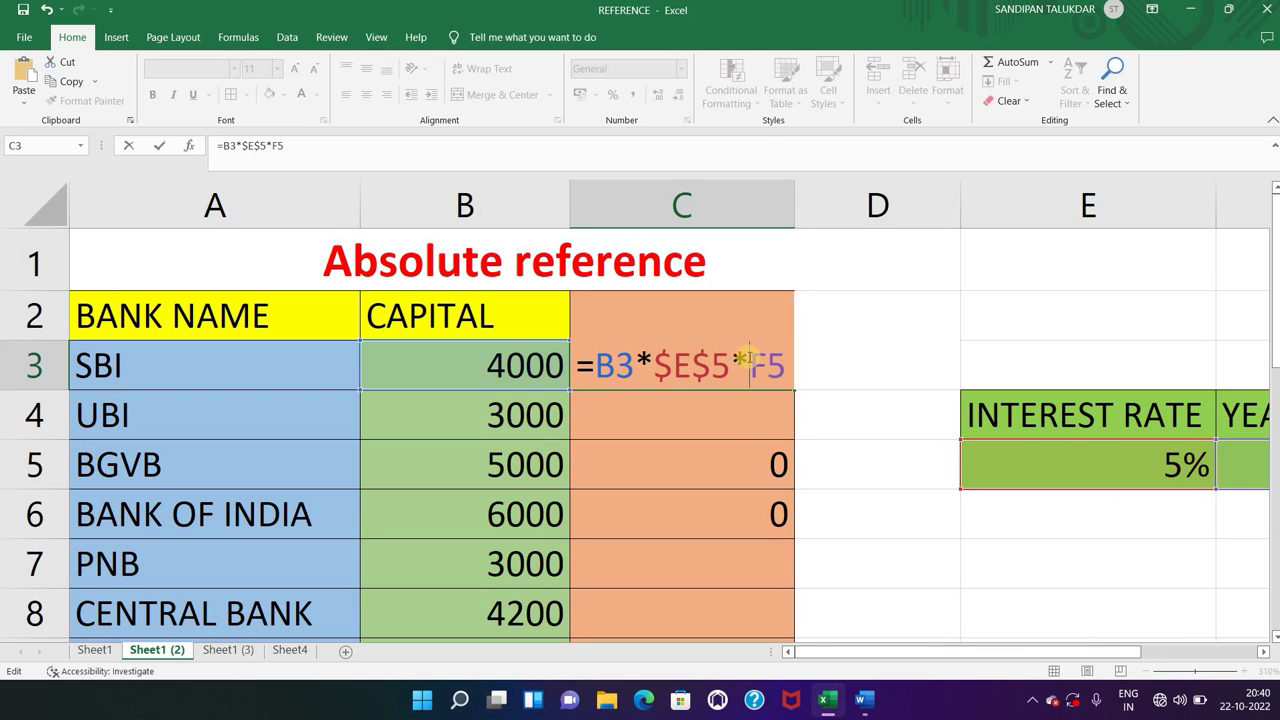
text($)
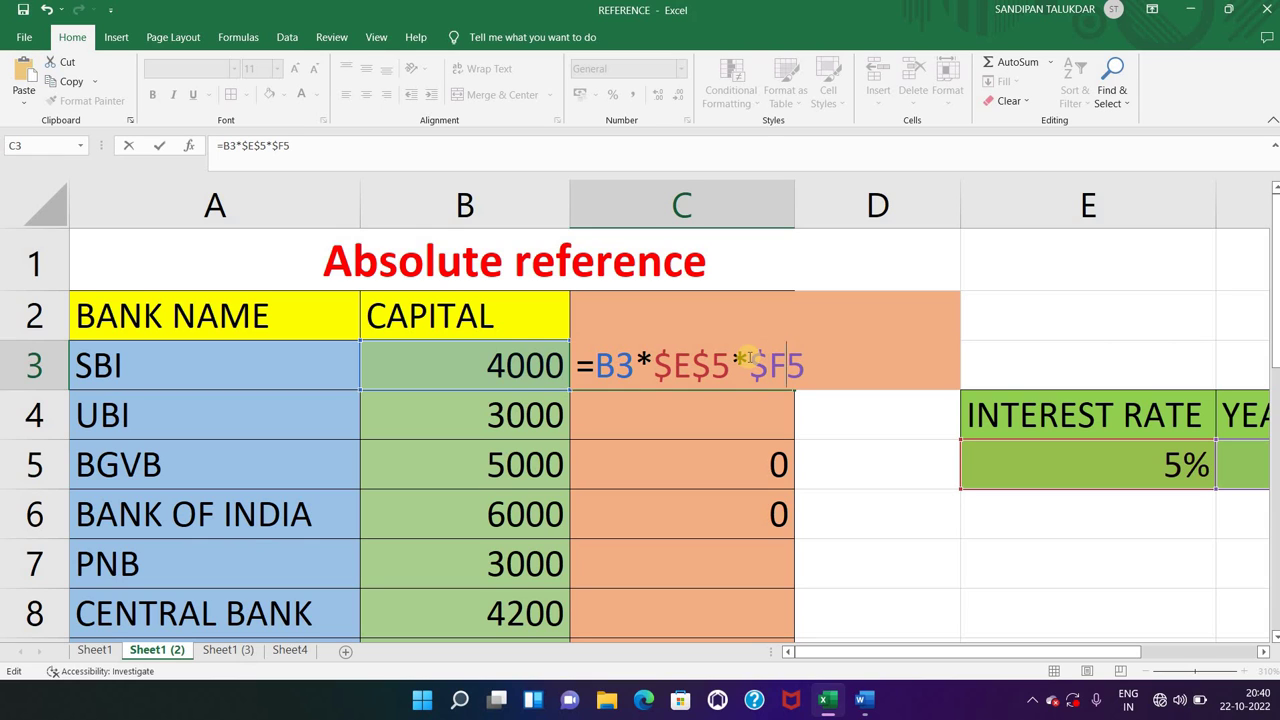
key(Right)
text($)
key(Return)
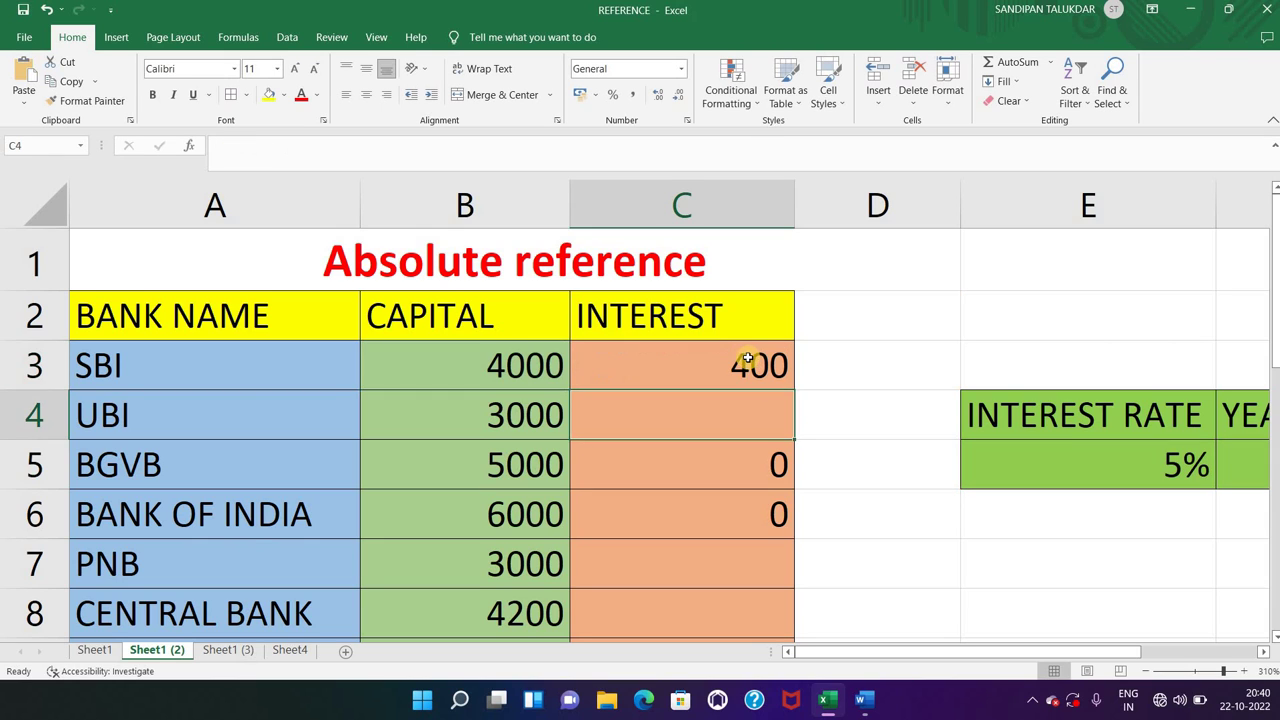
click(780, 382)
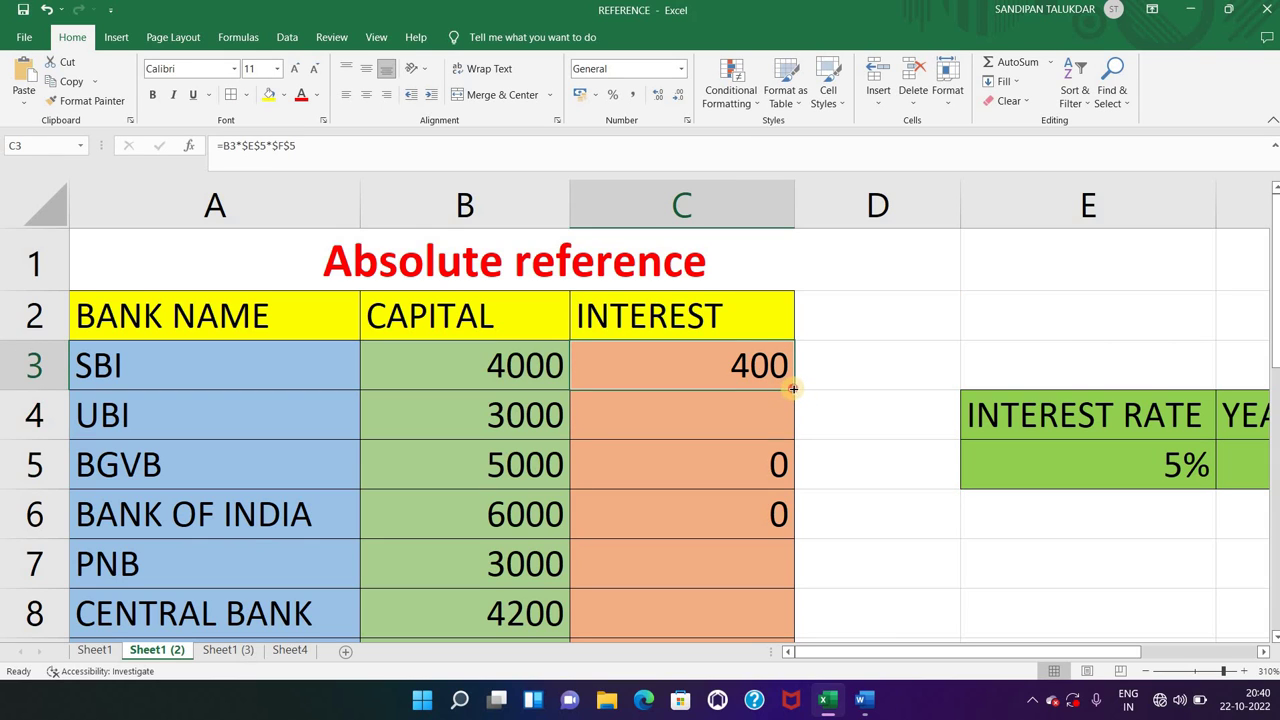
drag(792, 388, 787, 580)
Inspect the formulas in C3, C4 and C7 to confirm they all use $E$5 and $F$5.
scroll(871, 520, up, 1)
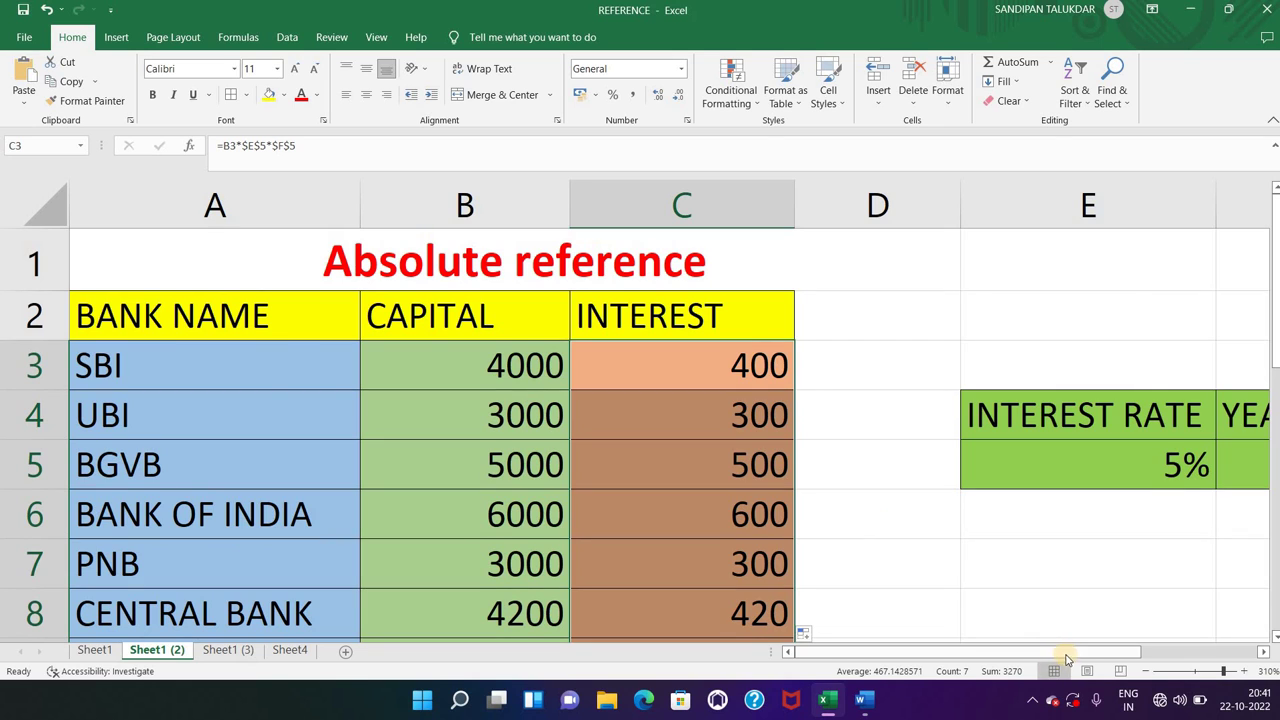
scroll(780, 517, right, 2)
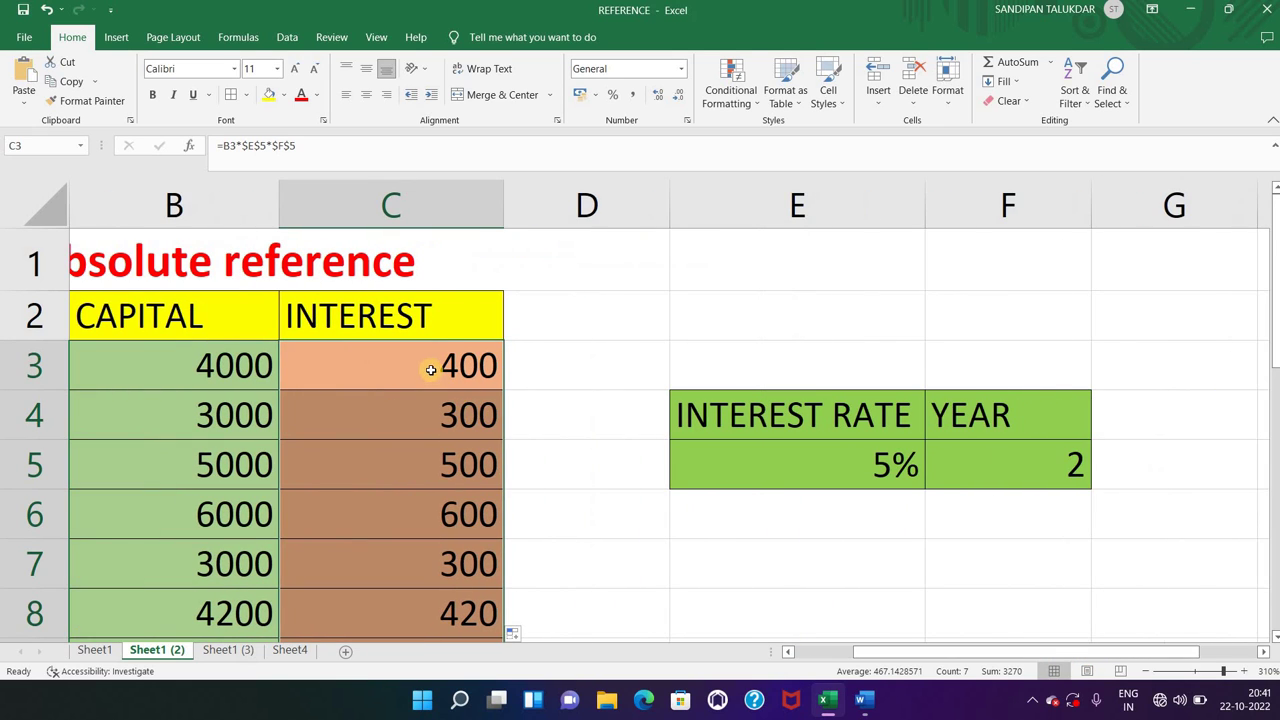
click(431, 370)
double_click(431, 370)
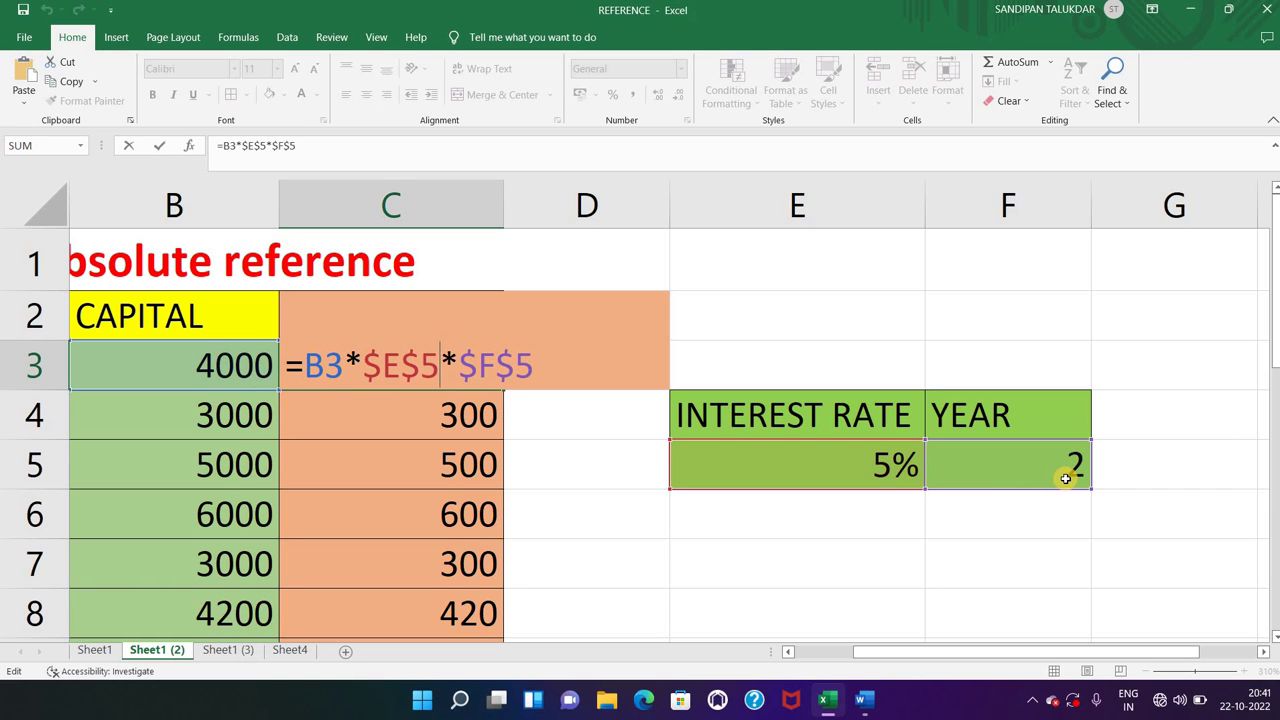
key(Return)
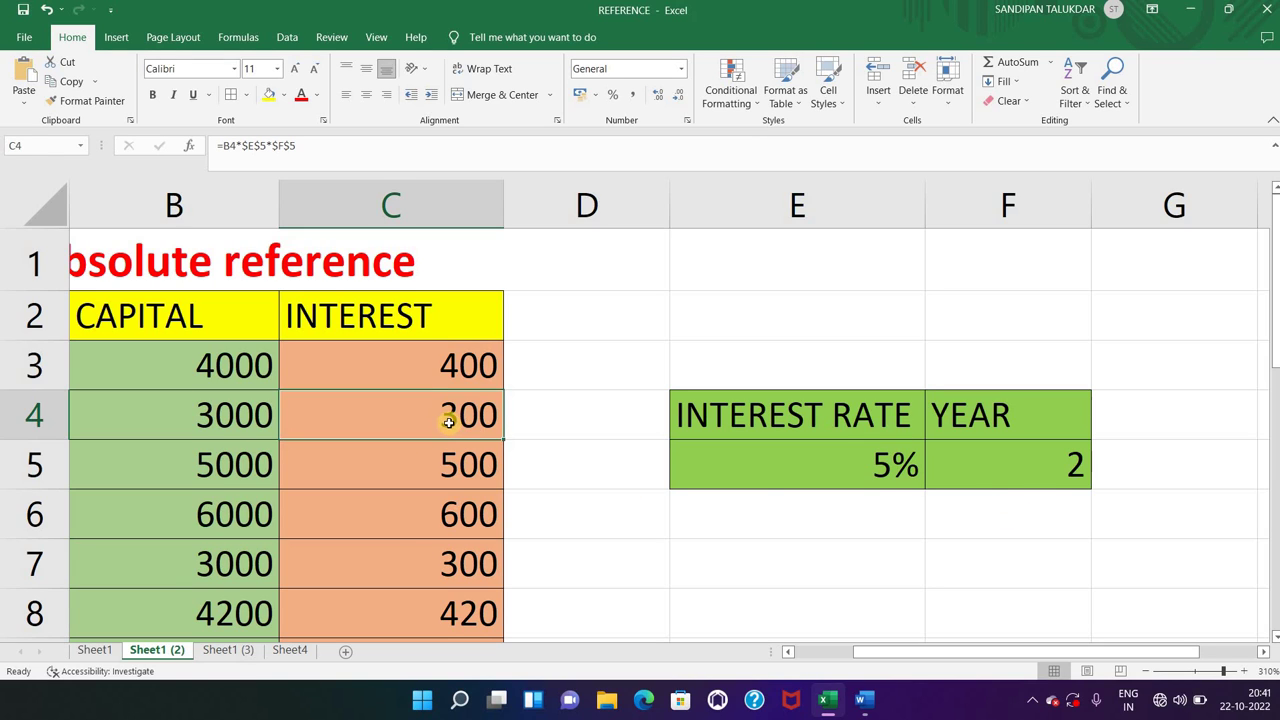
double_click(450, 424)
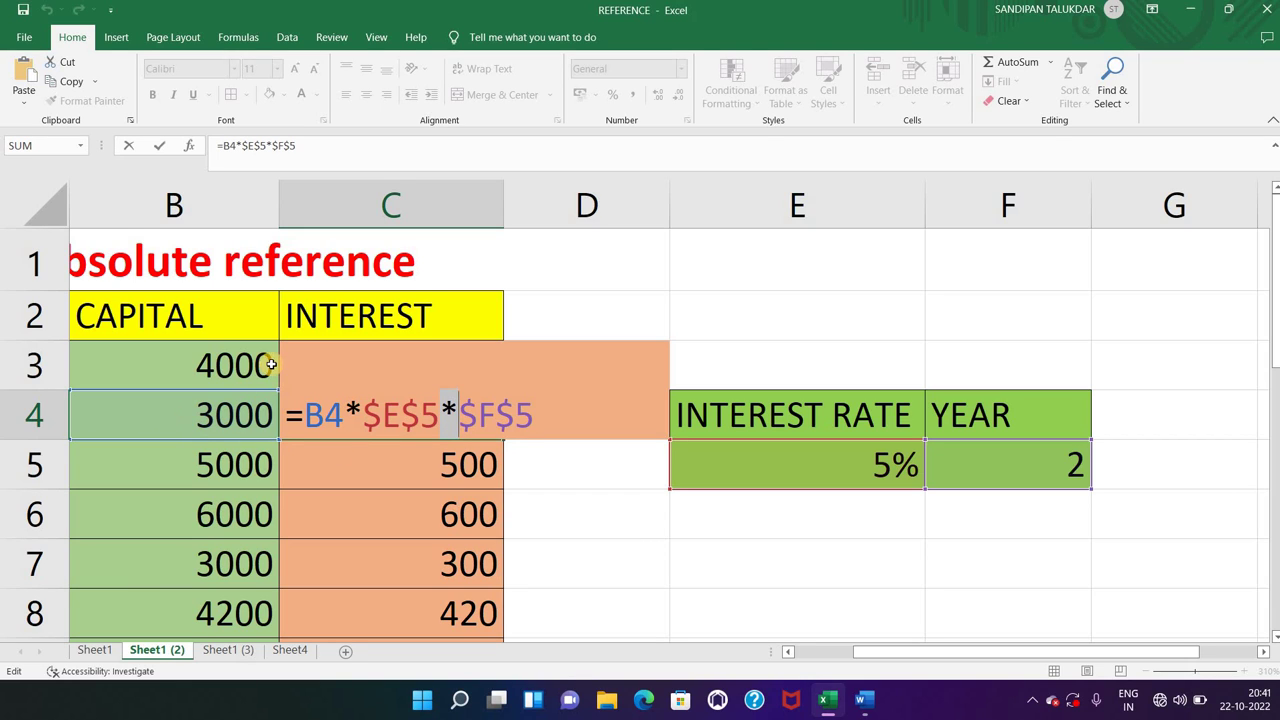
drag(295, 420, 342, 418)
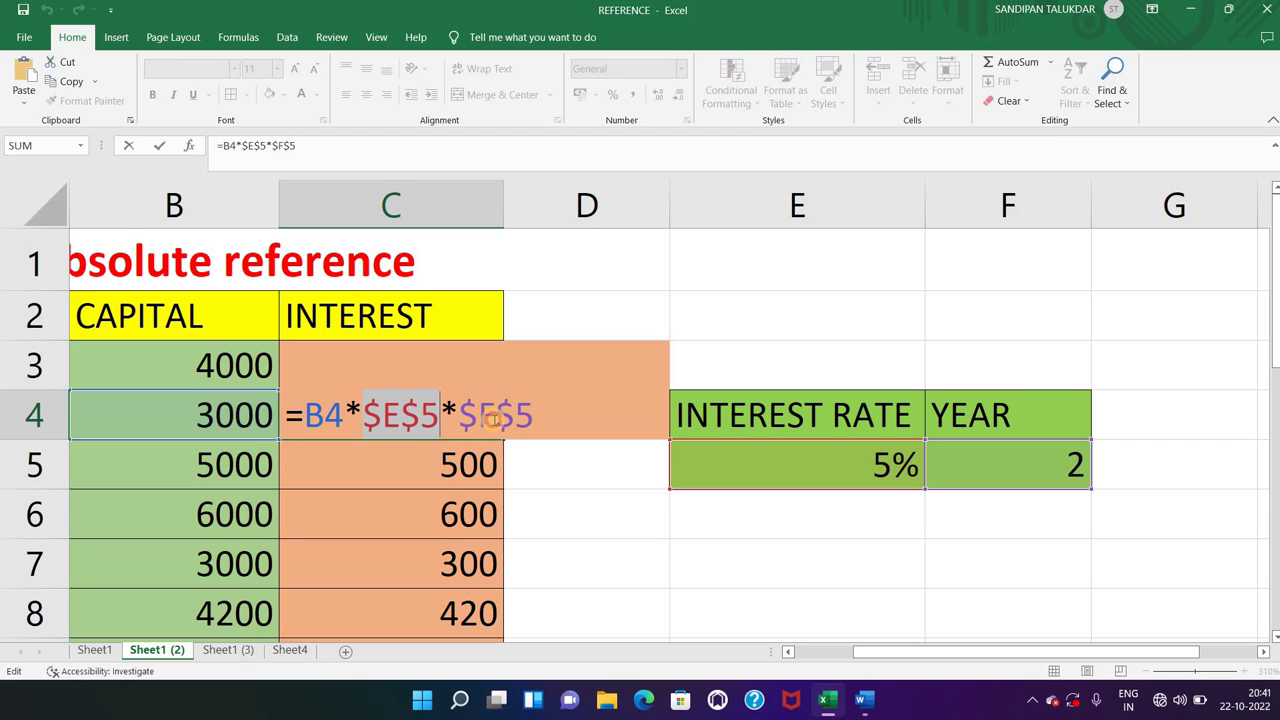
drag(459, 418, 518, 420)
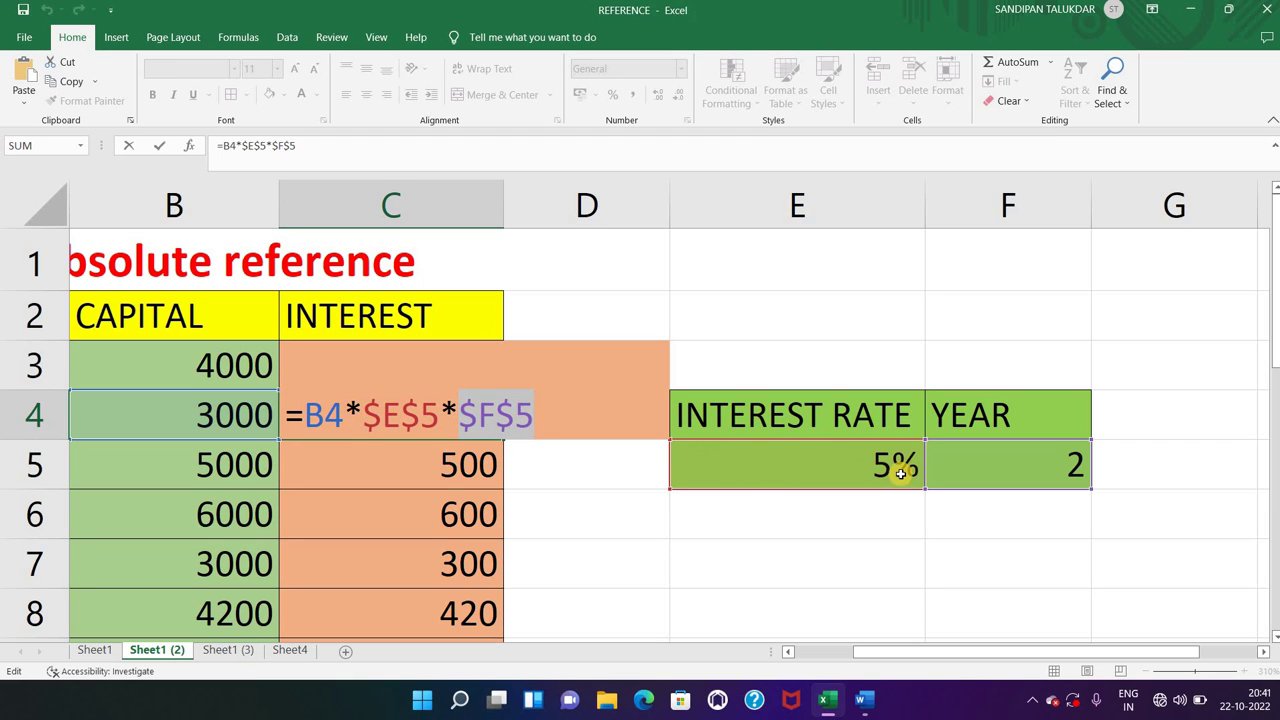
key(Escape)
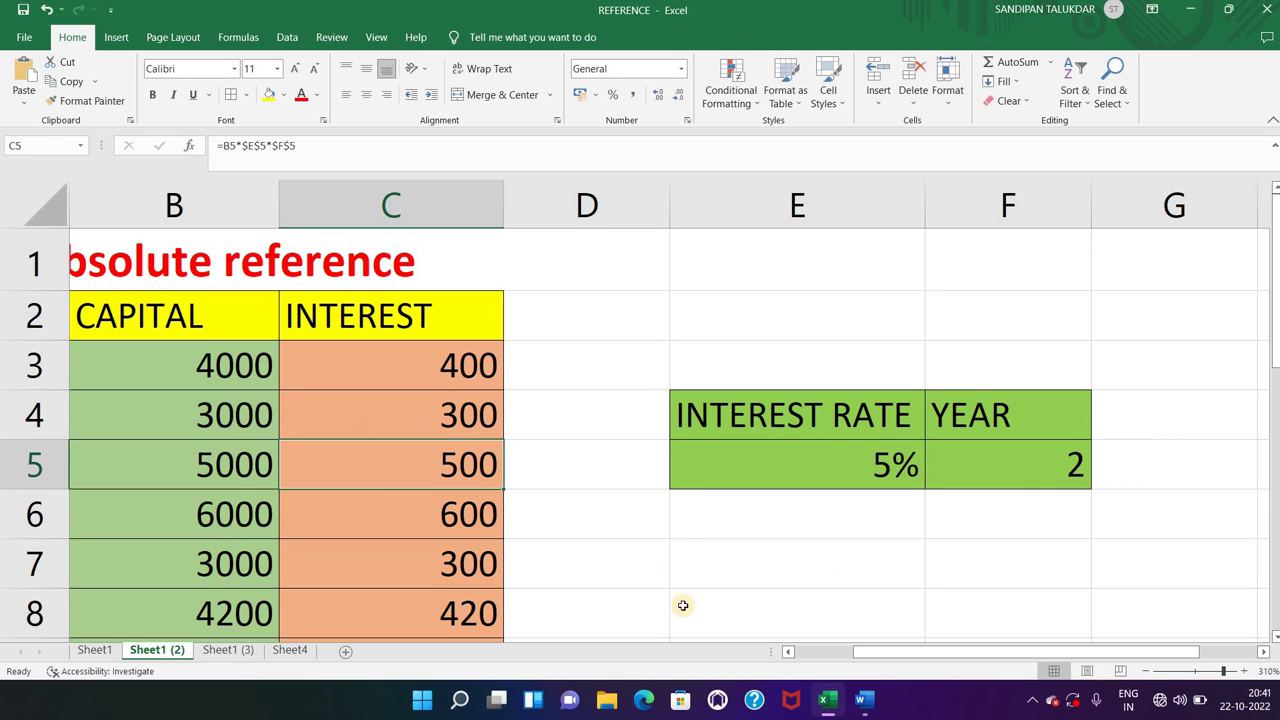
double_click(440, 566)
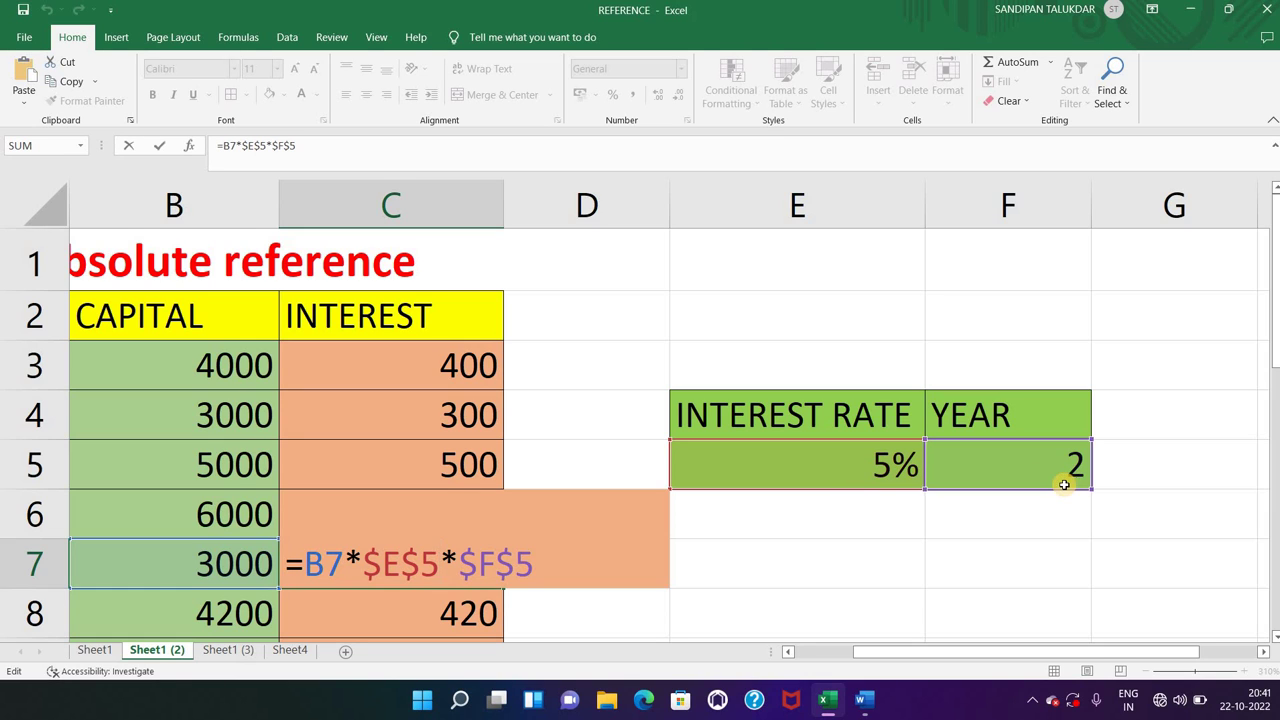
key(Return)
drag(877, 465, 992, 463)
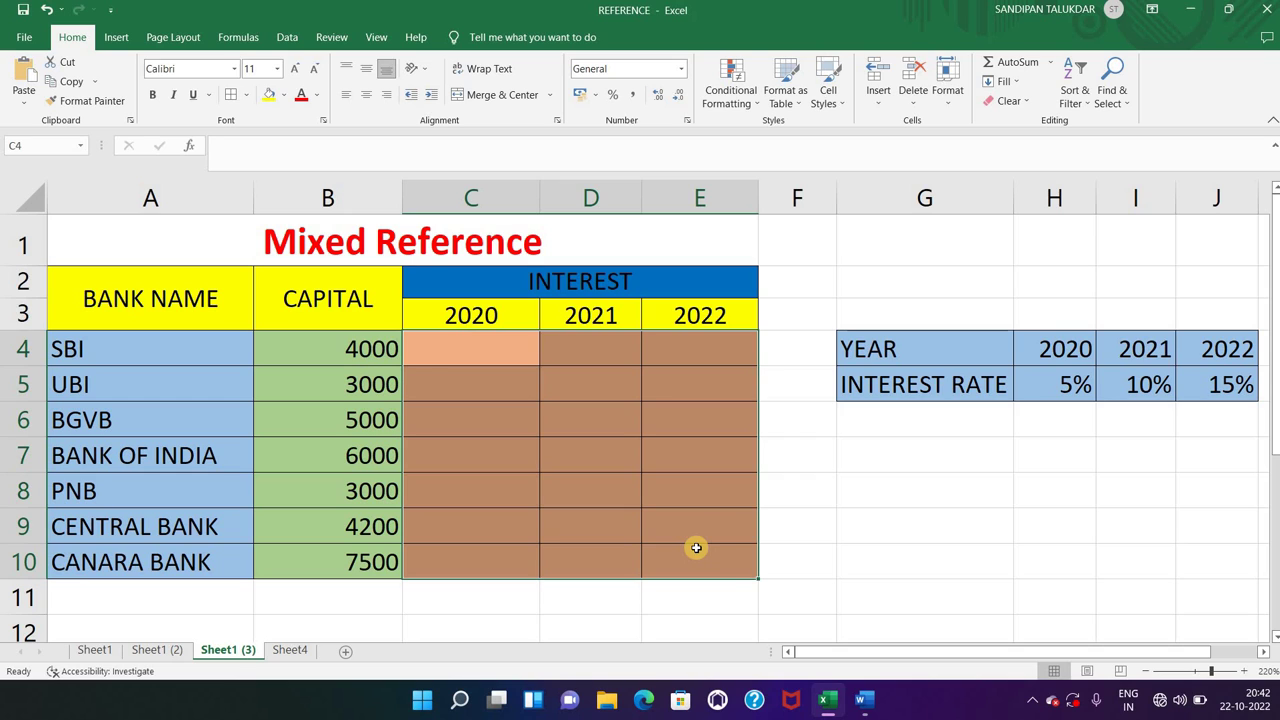
Look over SBI's capital B4 and the 2020–2022 headers, then start an = formula in C4.
click(358, 351)
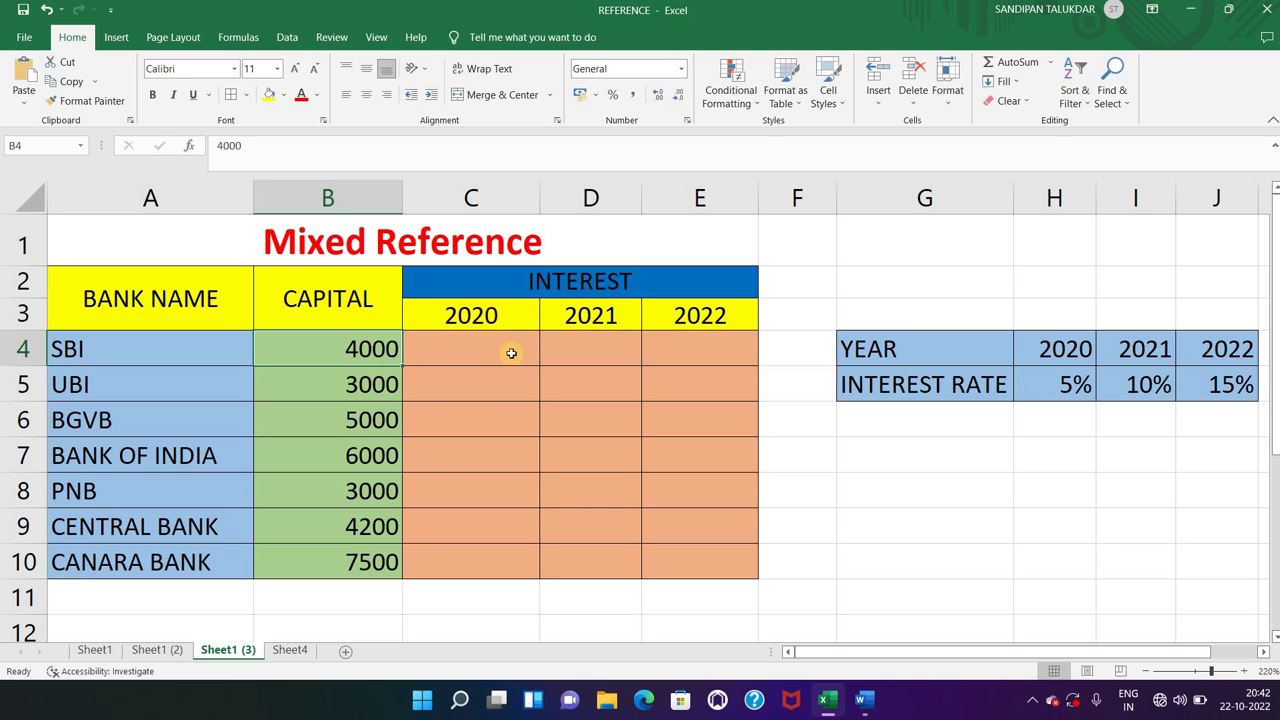
click(472, 326)
click(651, 318)
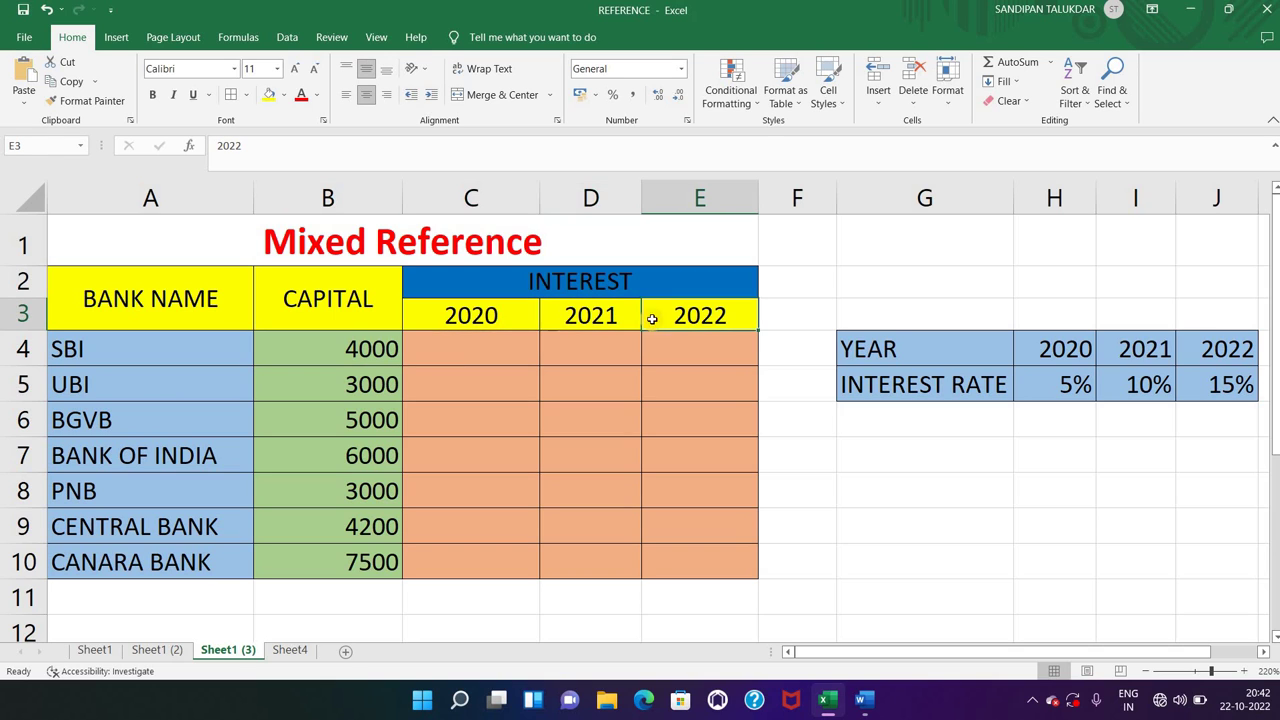
drag(533, 315, 666, 318)
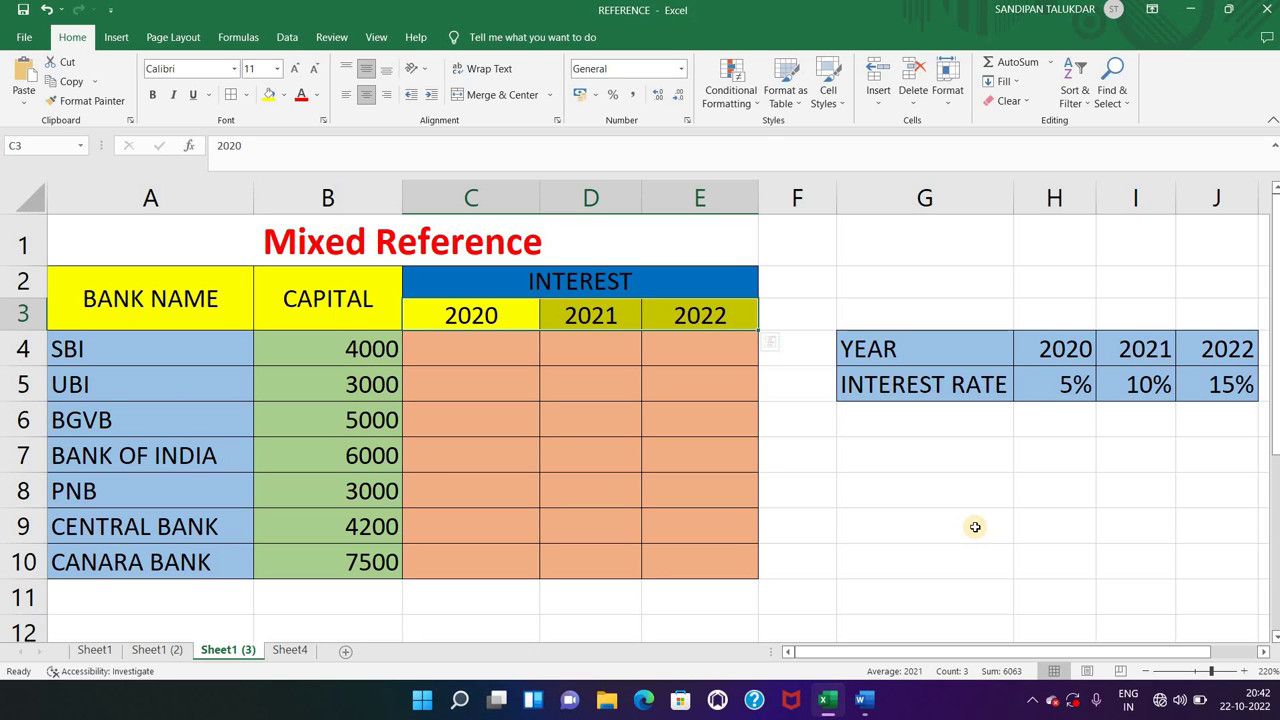
click(675, 424)
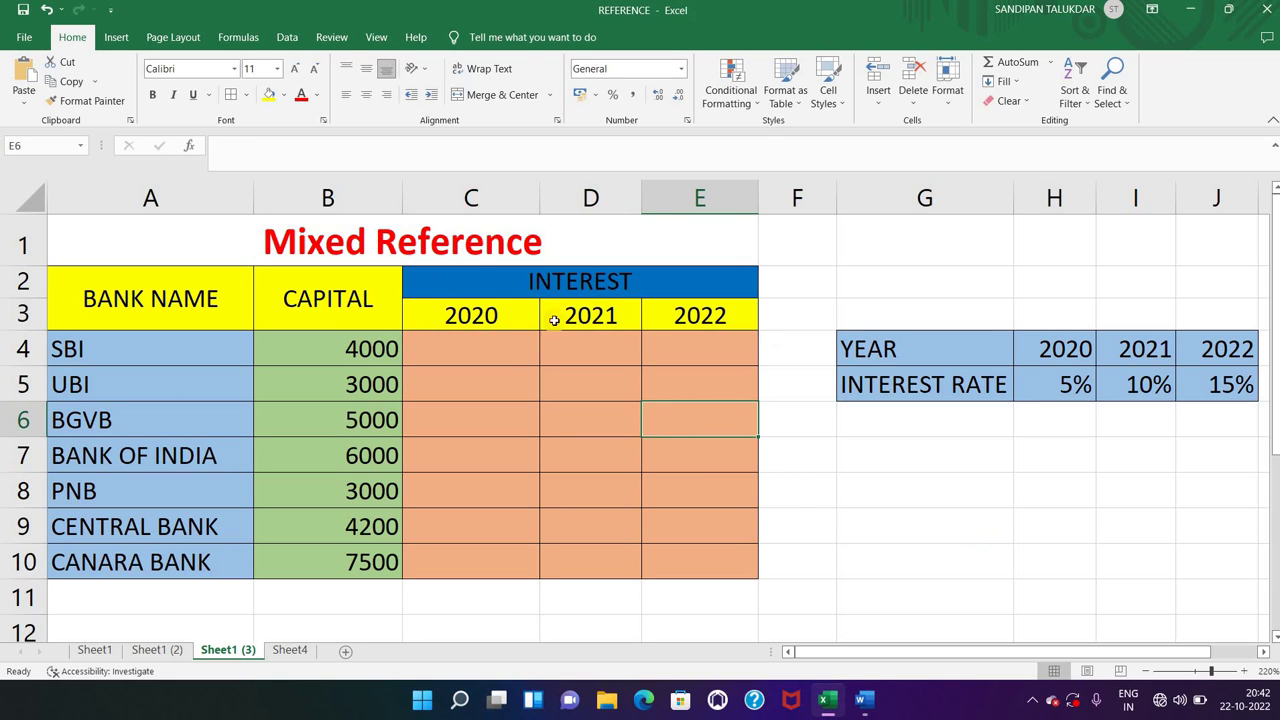
click(477, 343)
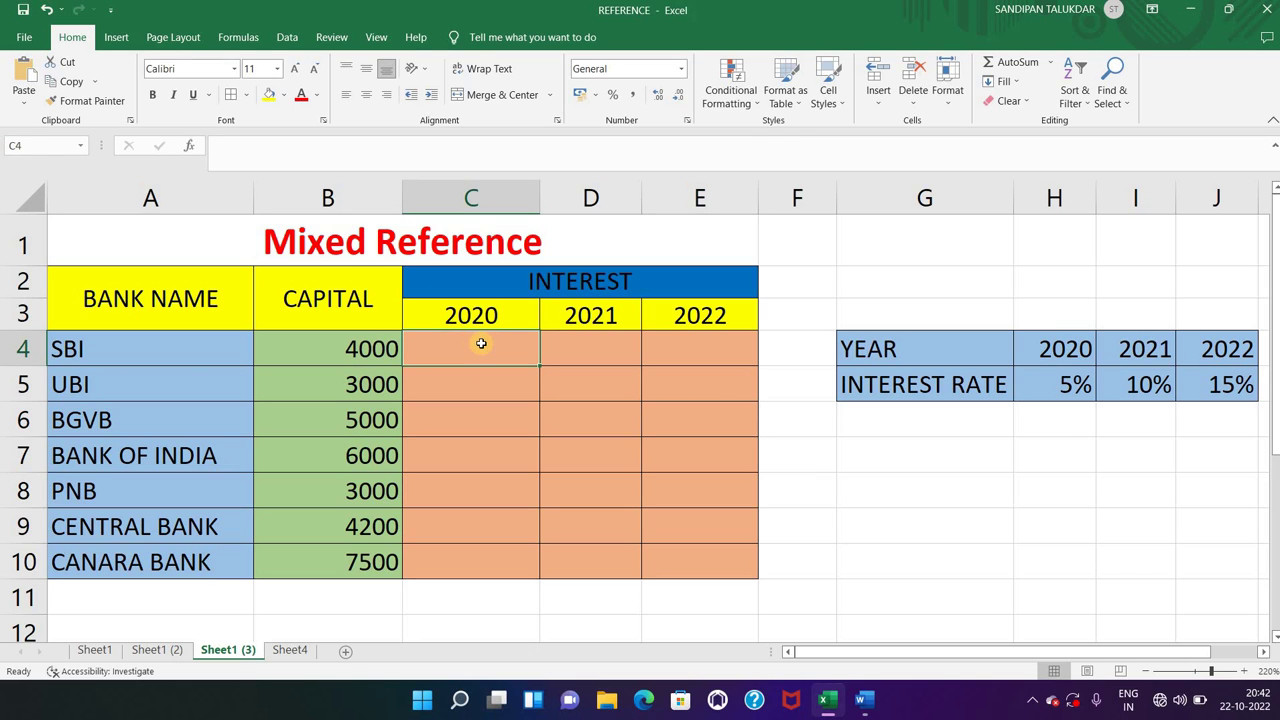
text(=)
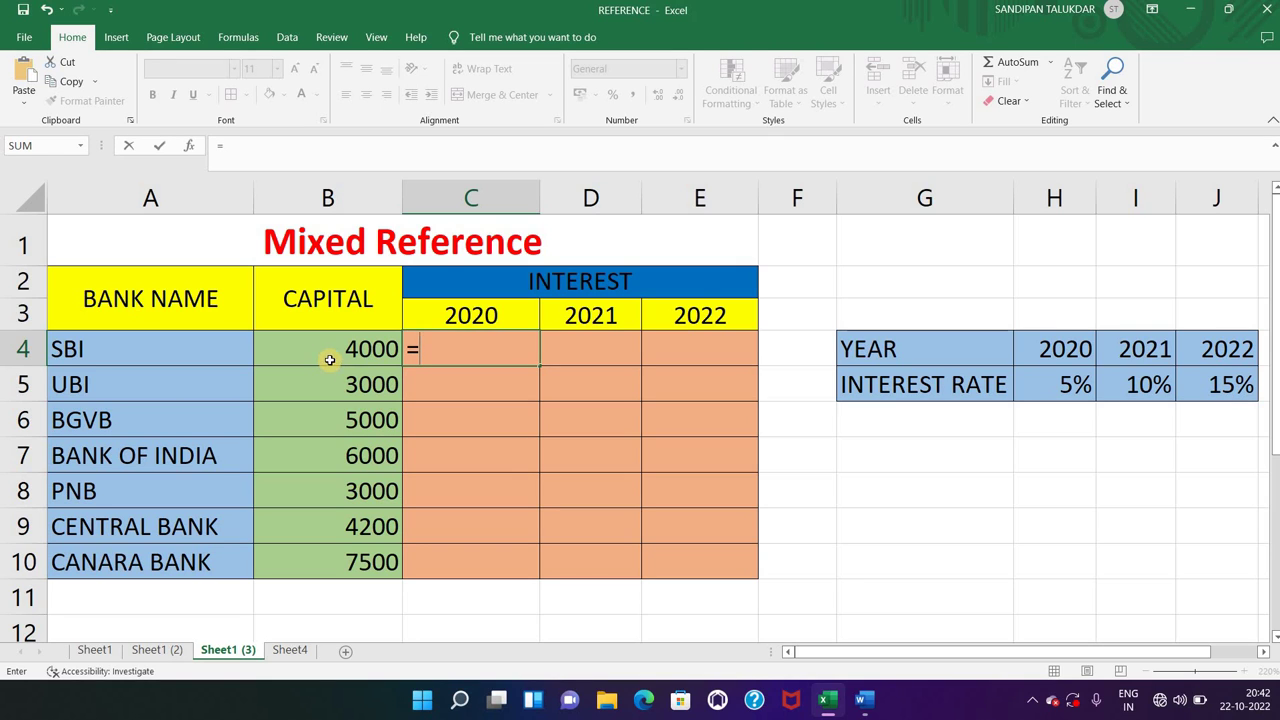
Enter =B4*H5 in C4 (200) and fill it down to C10 for all seven banks.
click(328, 358)
text(*)
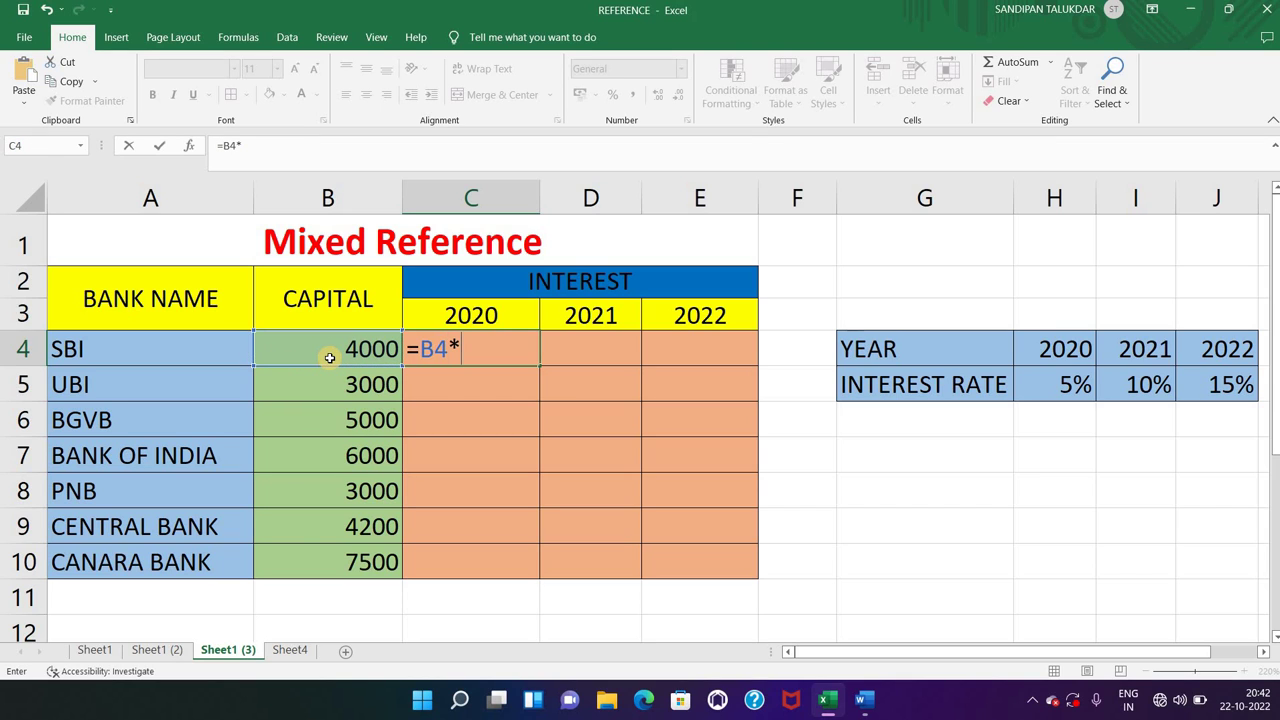
click(1067, 389)
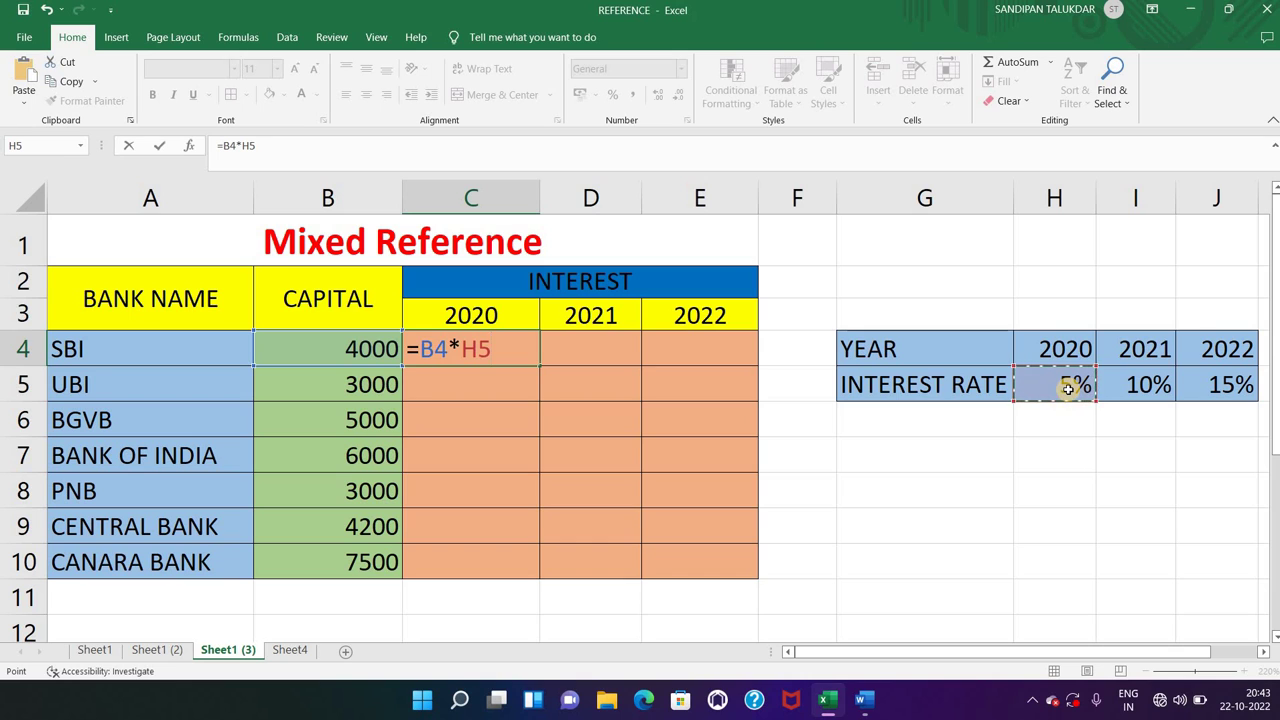
key(Return)
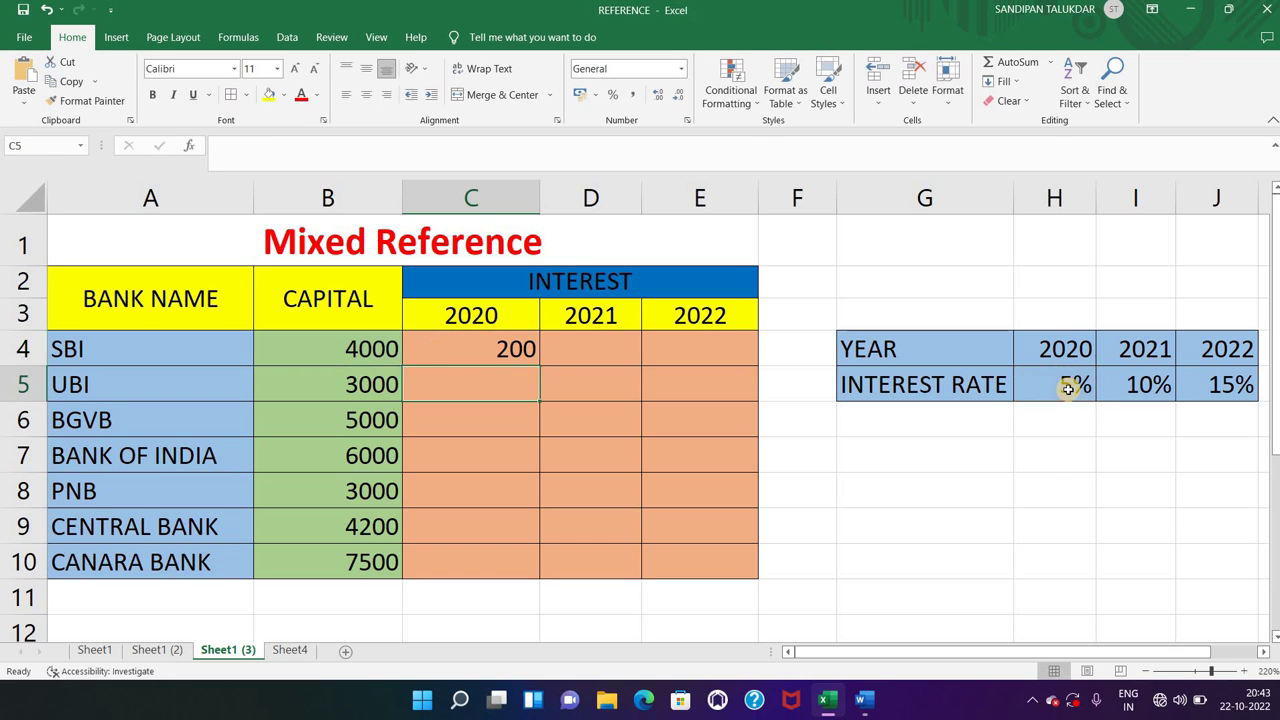
click(533, 362)
drag(540, 364, 527, 580)
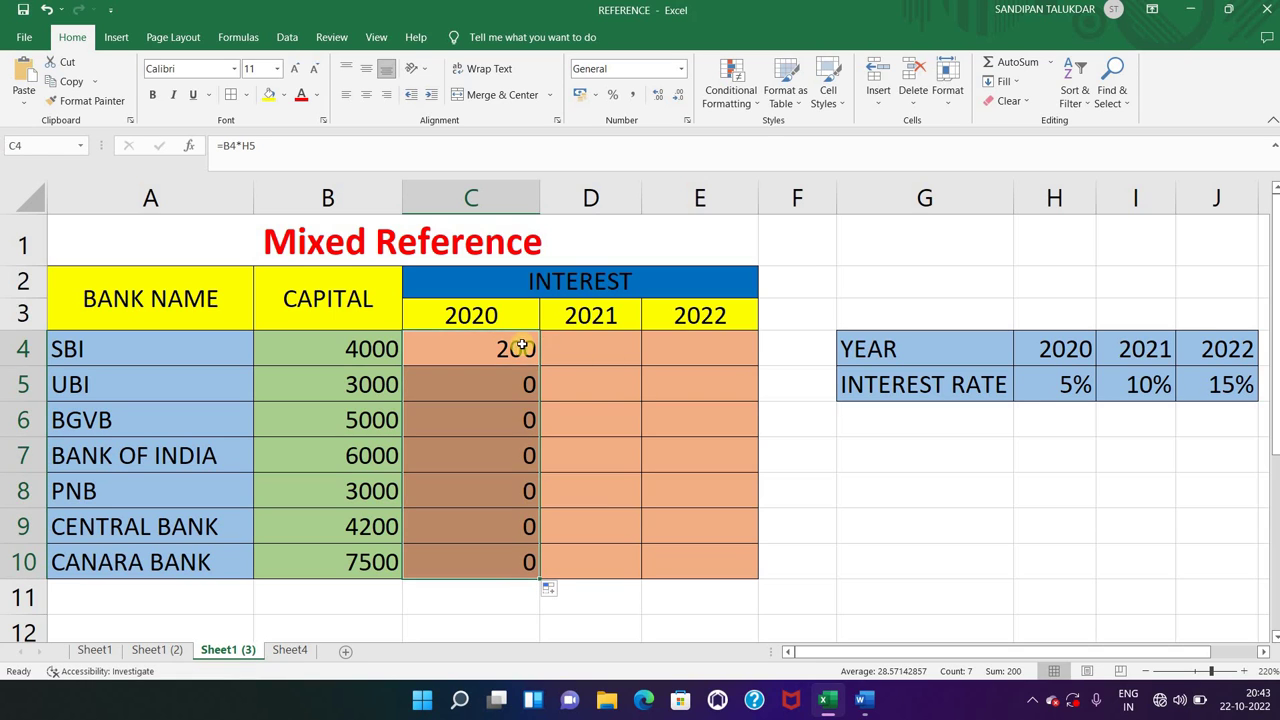
Inspect the copied formulas in C5 and C6, which show 0 from shifted references.
double_click(523, 381)
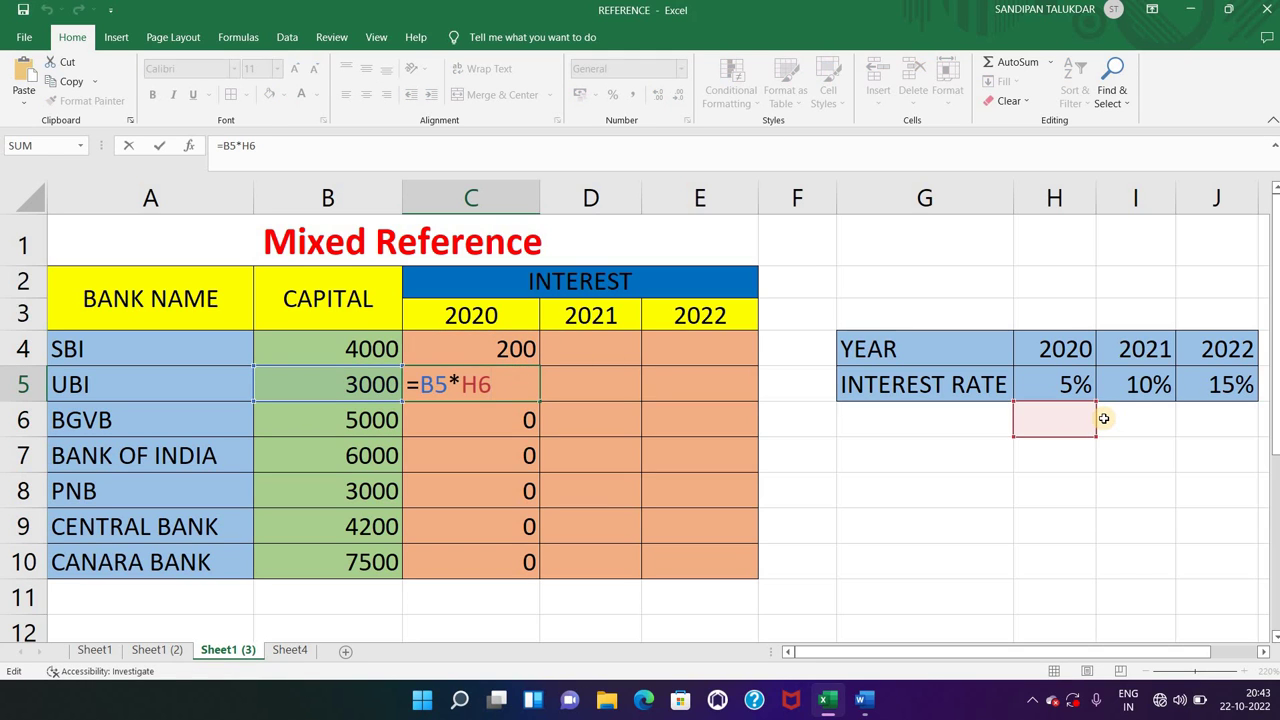
key(Return)
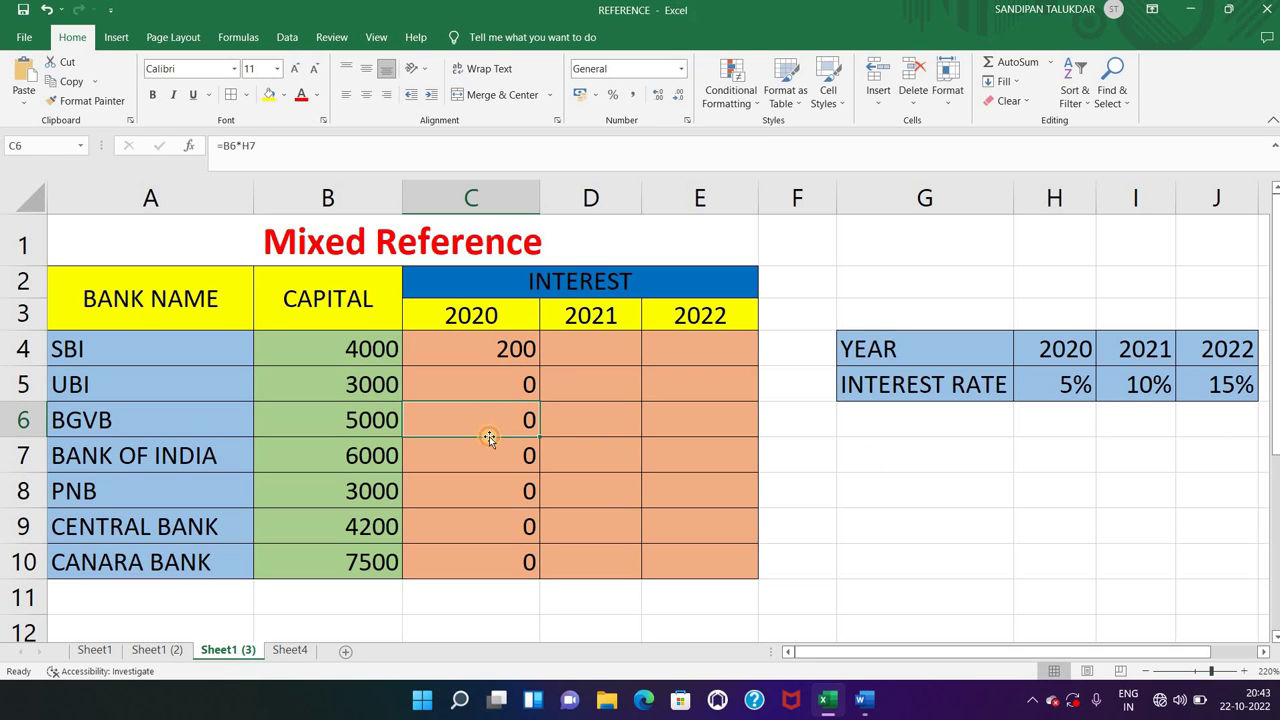
double_click(491, 426)
key(Return)
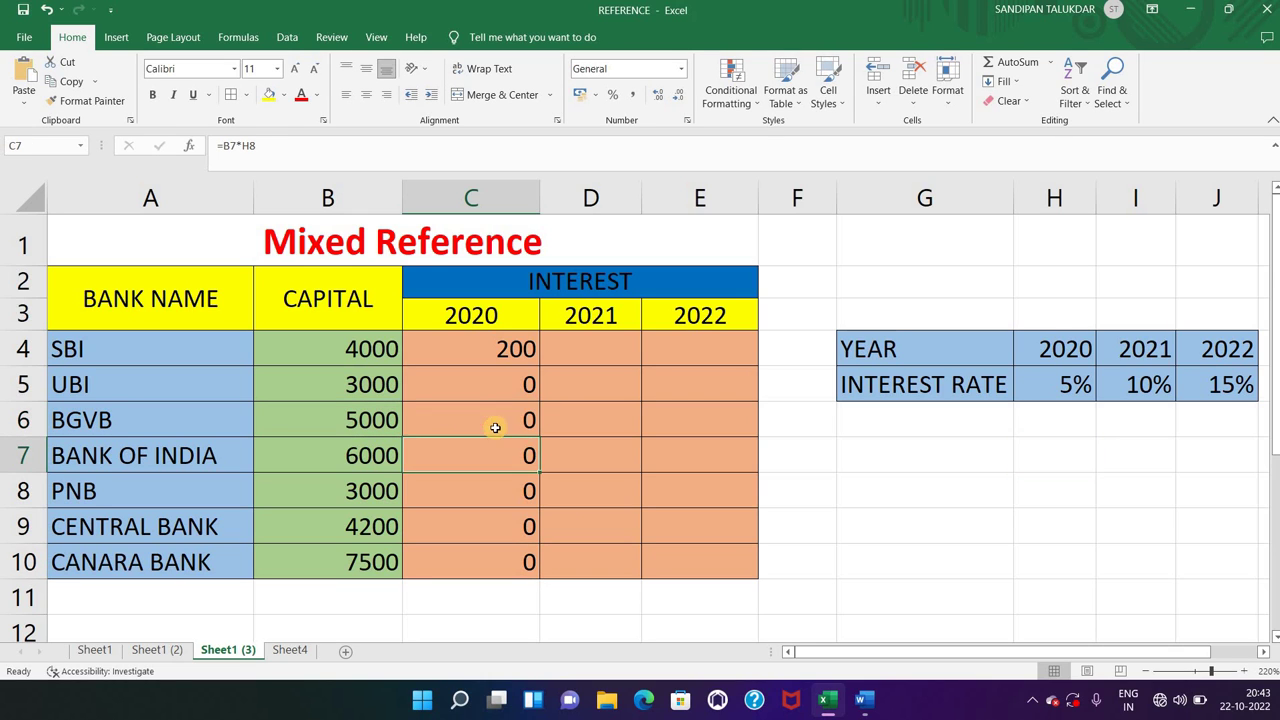
click(482, 346)
Lock the rate's row in C4 so the formula reads =B4*H$5 and still gives 200.
double_click(506, 348)
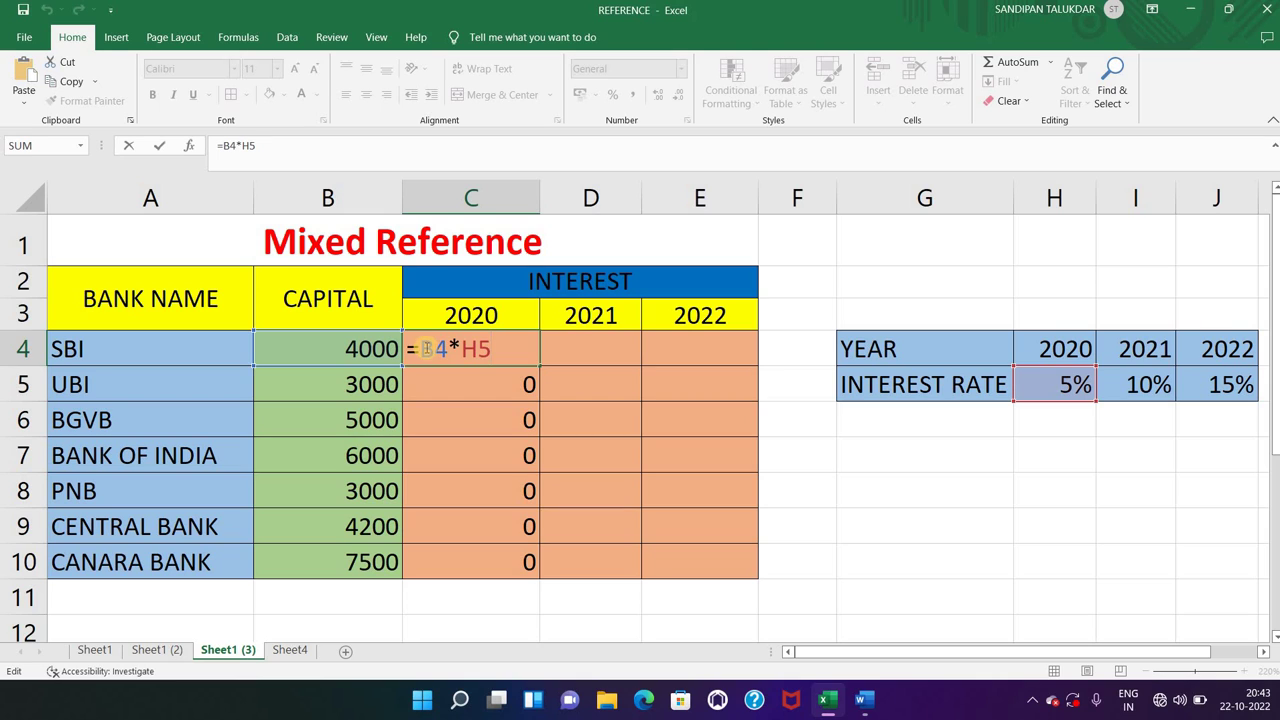
click(461, 348)
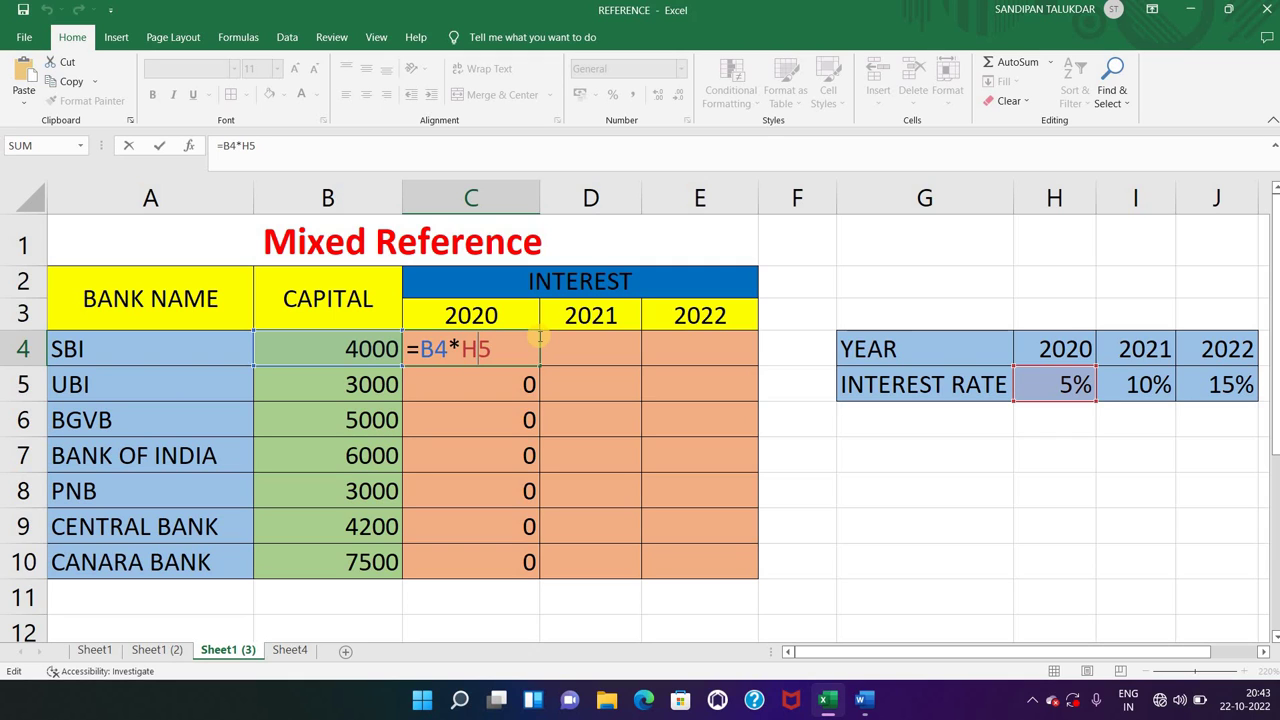
text($)
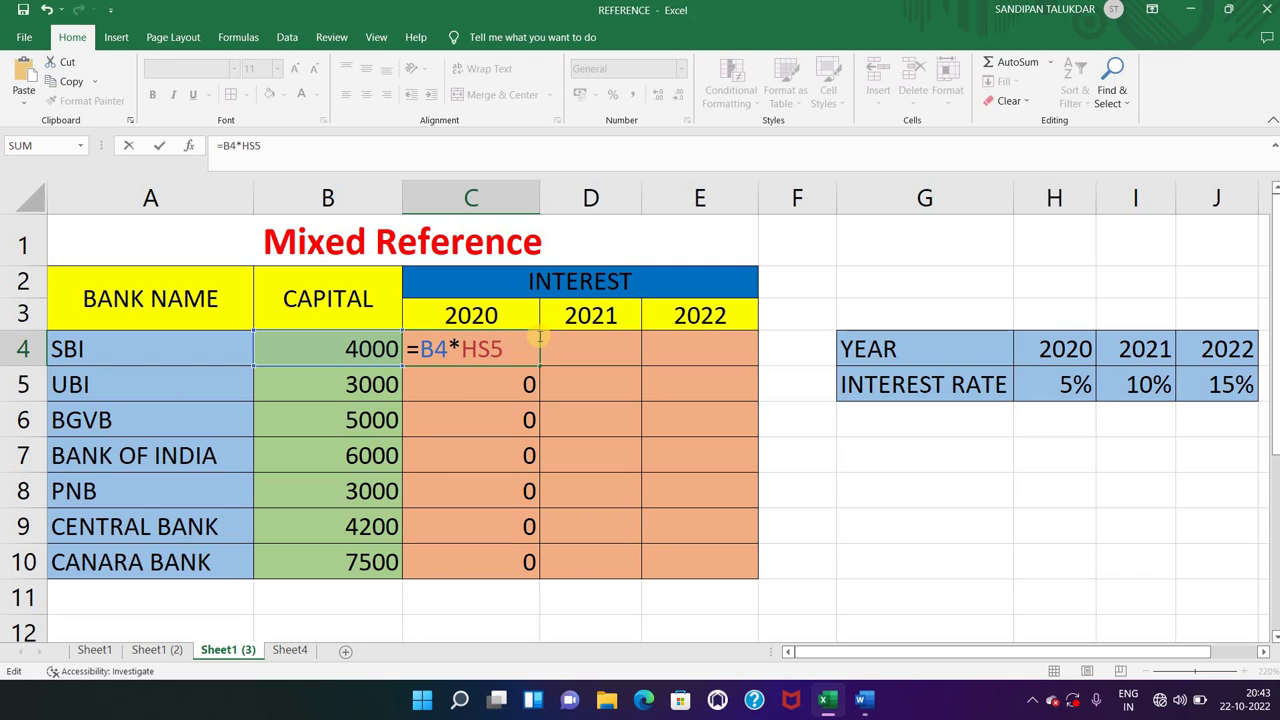
key(BackSpace)
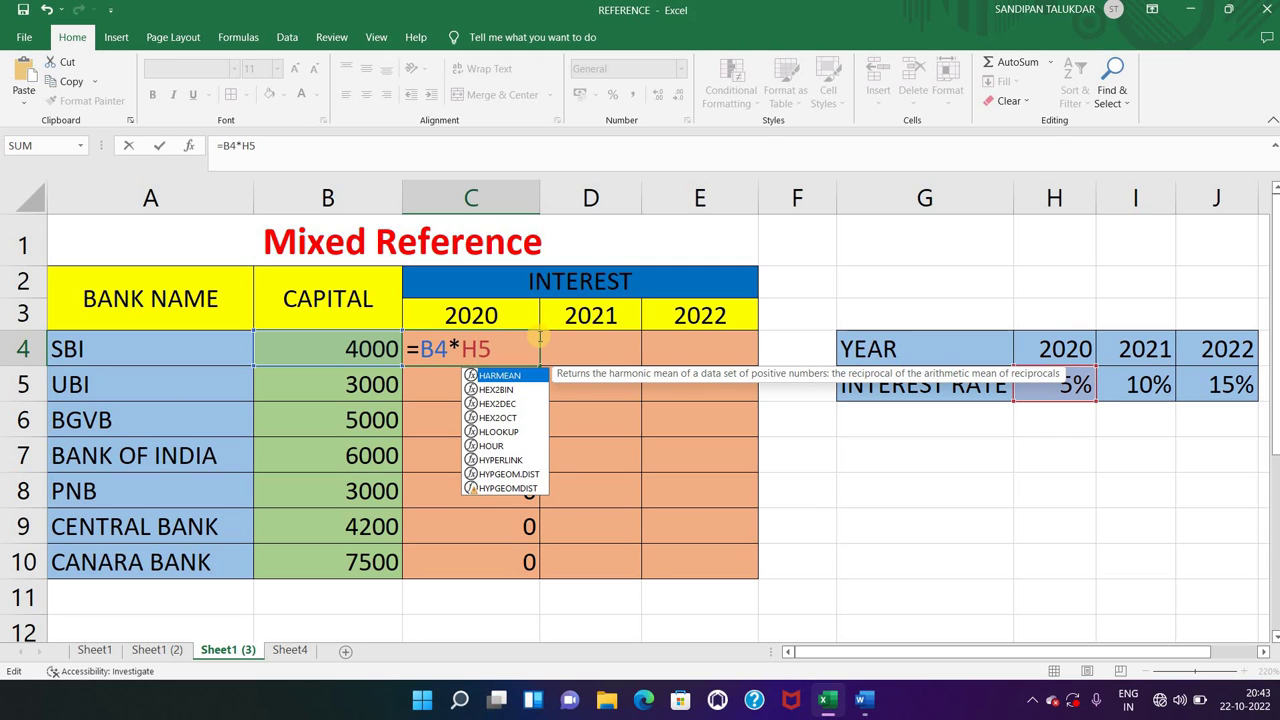
text($)
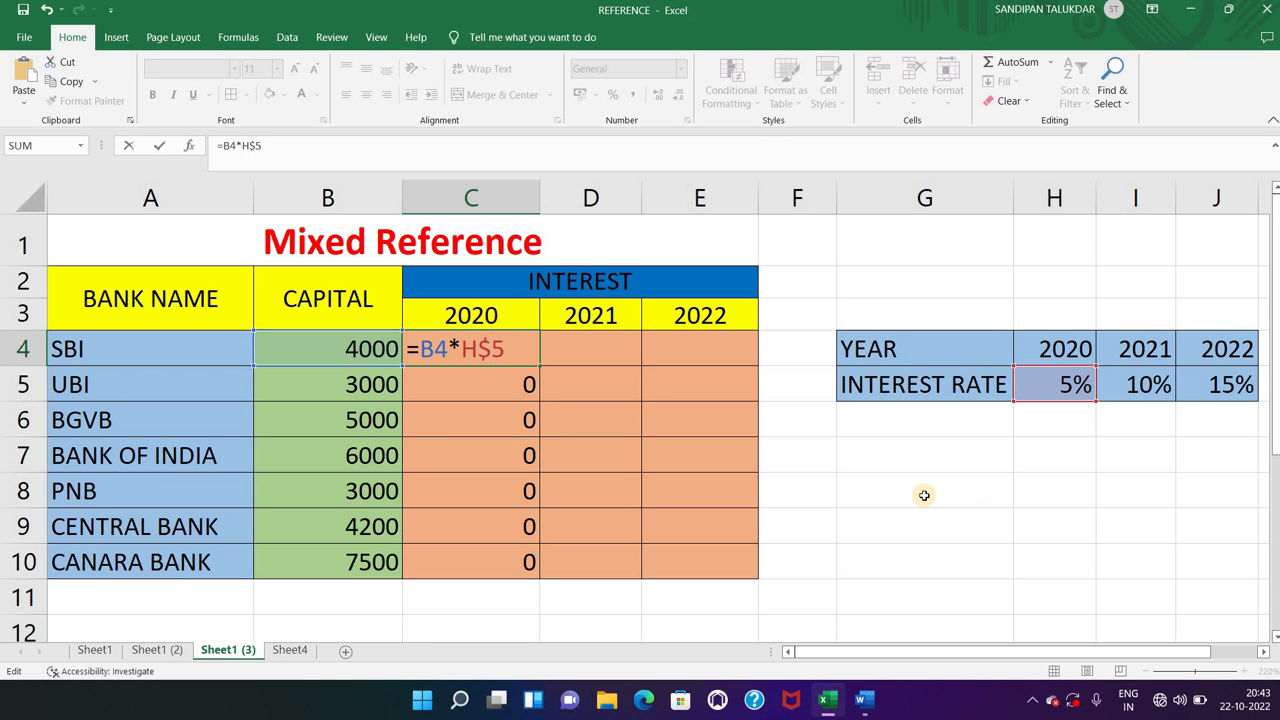
key(Return)
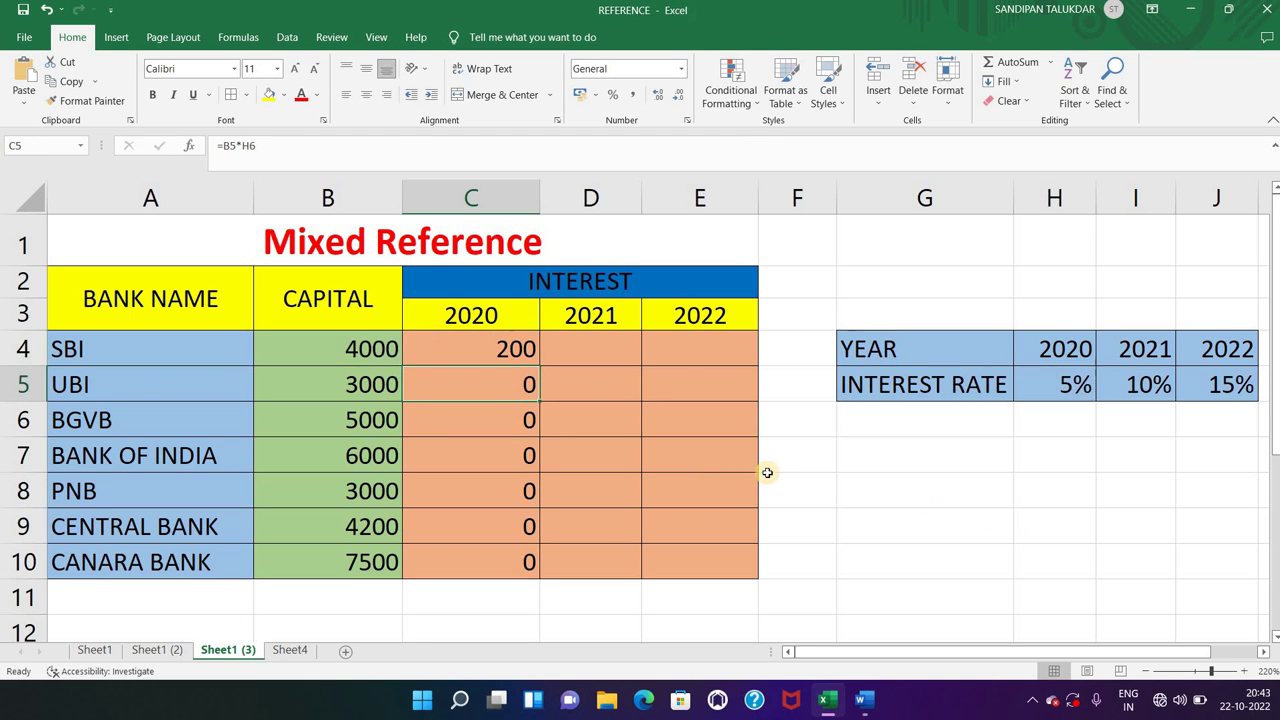
scroll(766, 472, up, 7)
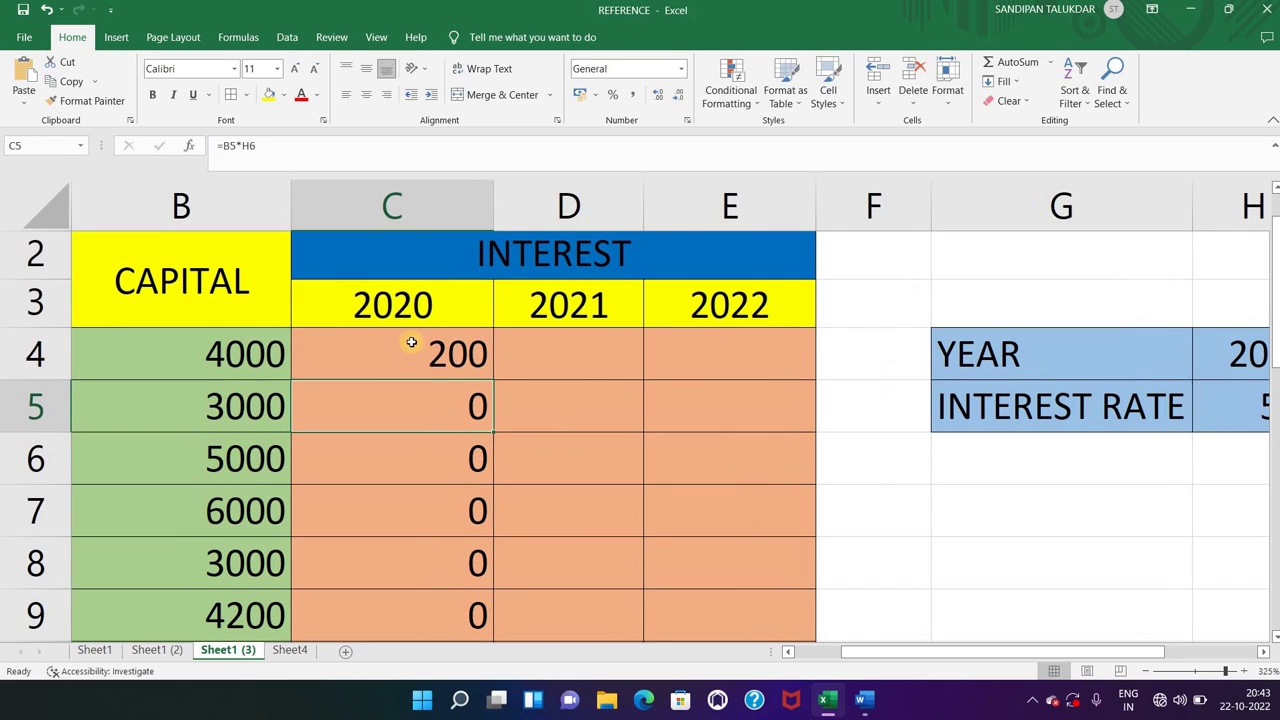
double_click(432, 352)
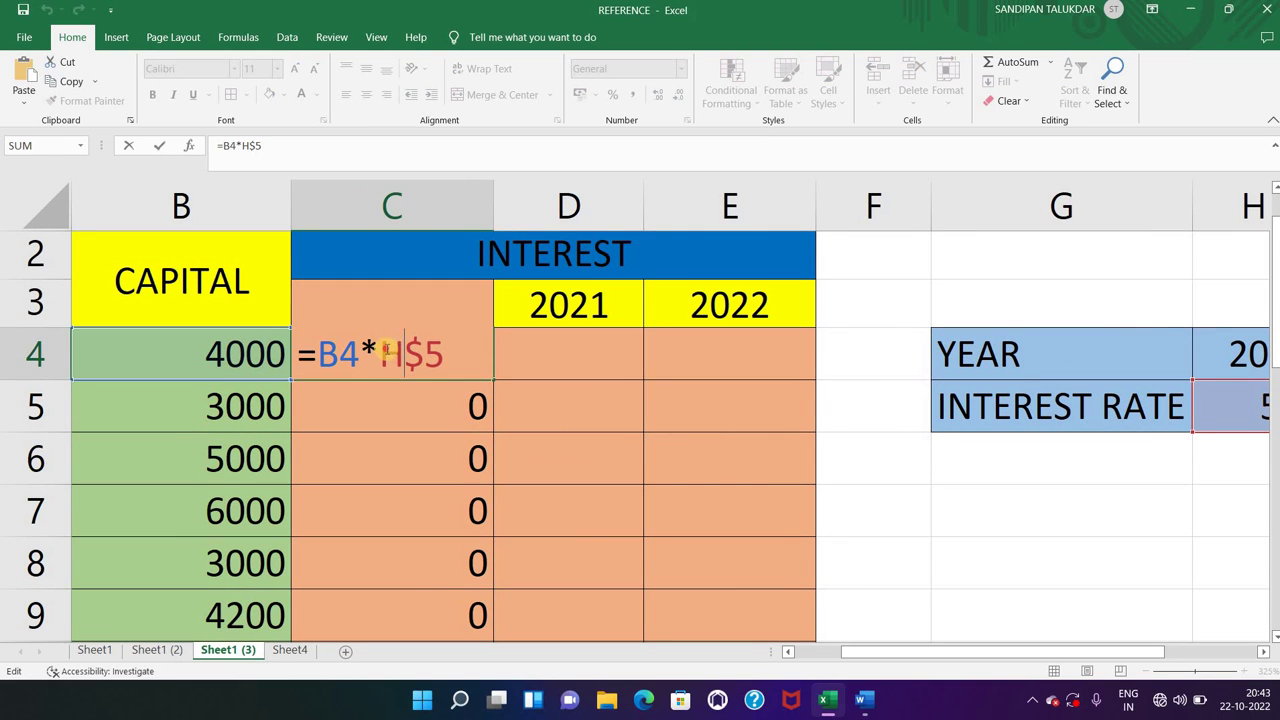
drag(384, 349, 398, 350)
drag(429, 352, 445, 355)
drag(432, 357, 451, 364)
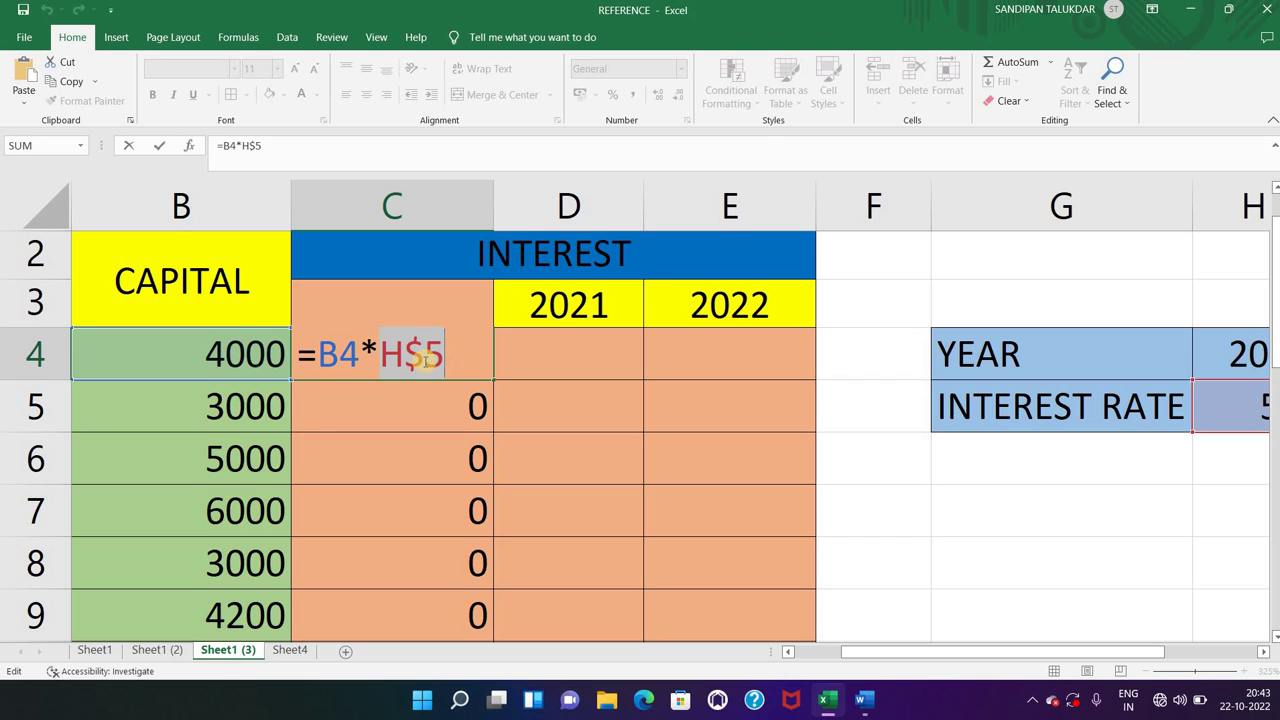
double_click(434, 357)
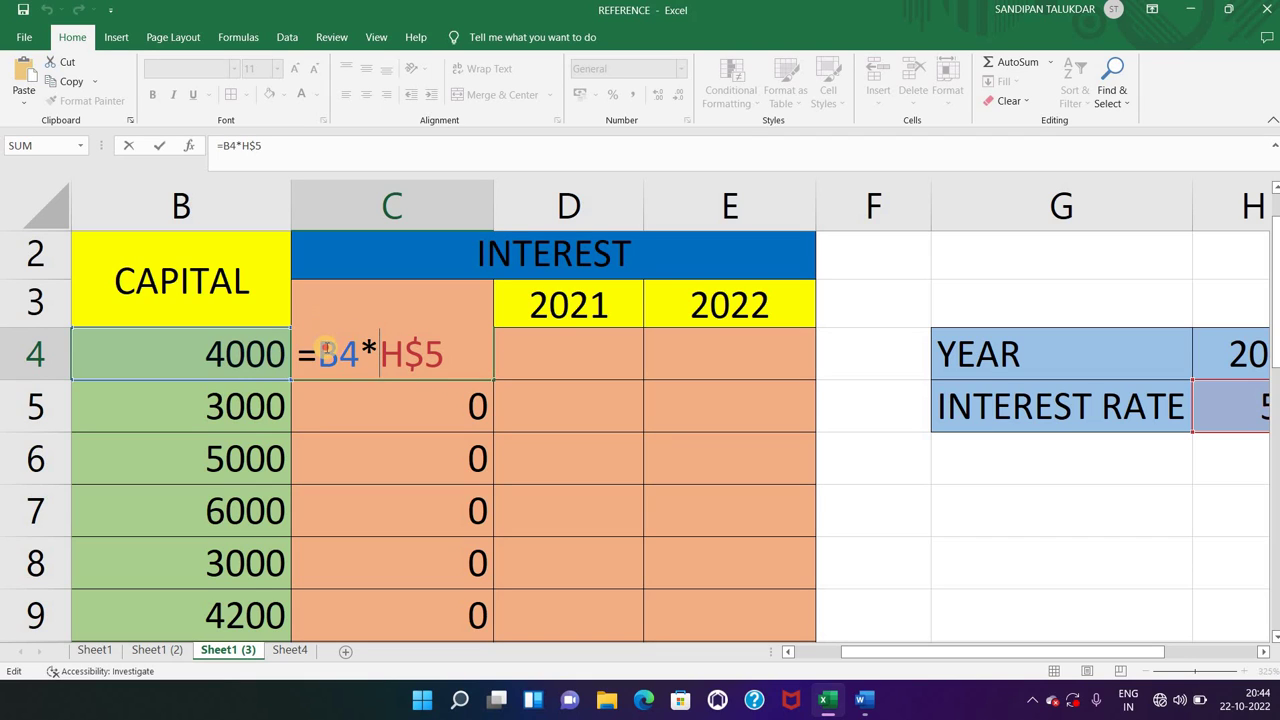
drag(318, 352, 358, 352)
drag(443, 352, 422, 356)
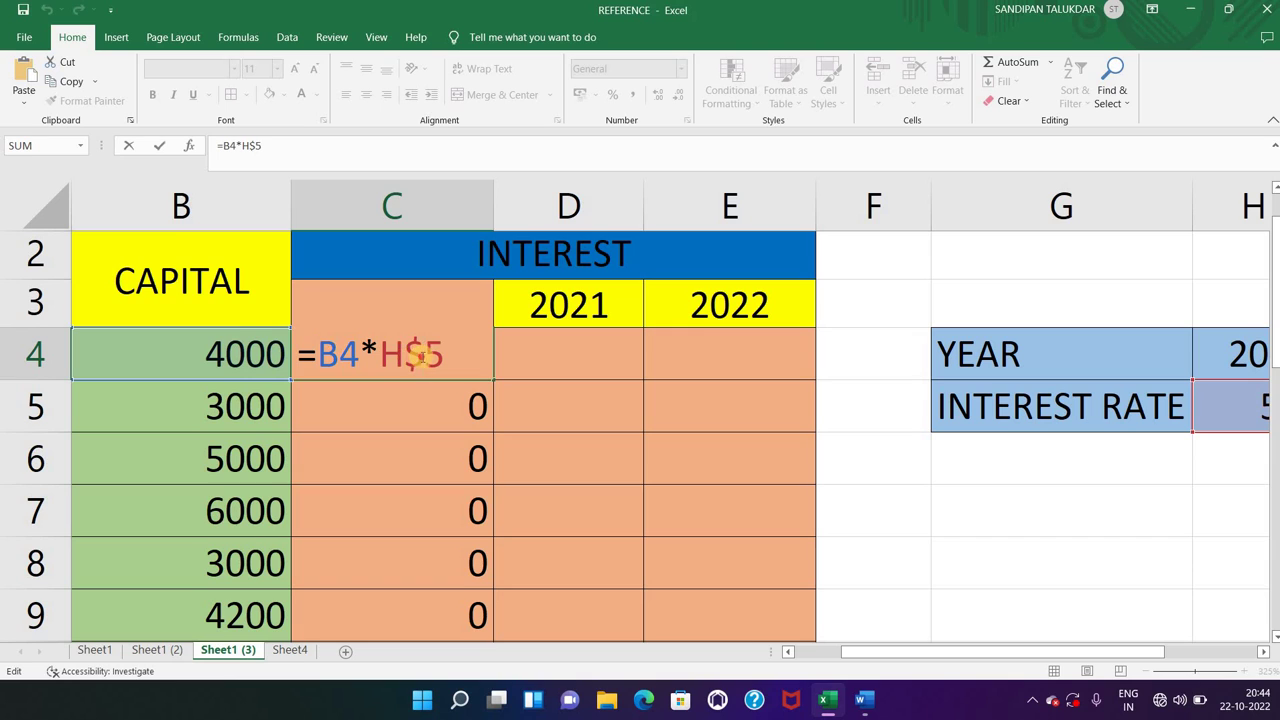
drag(443, 354, 391, 357)
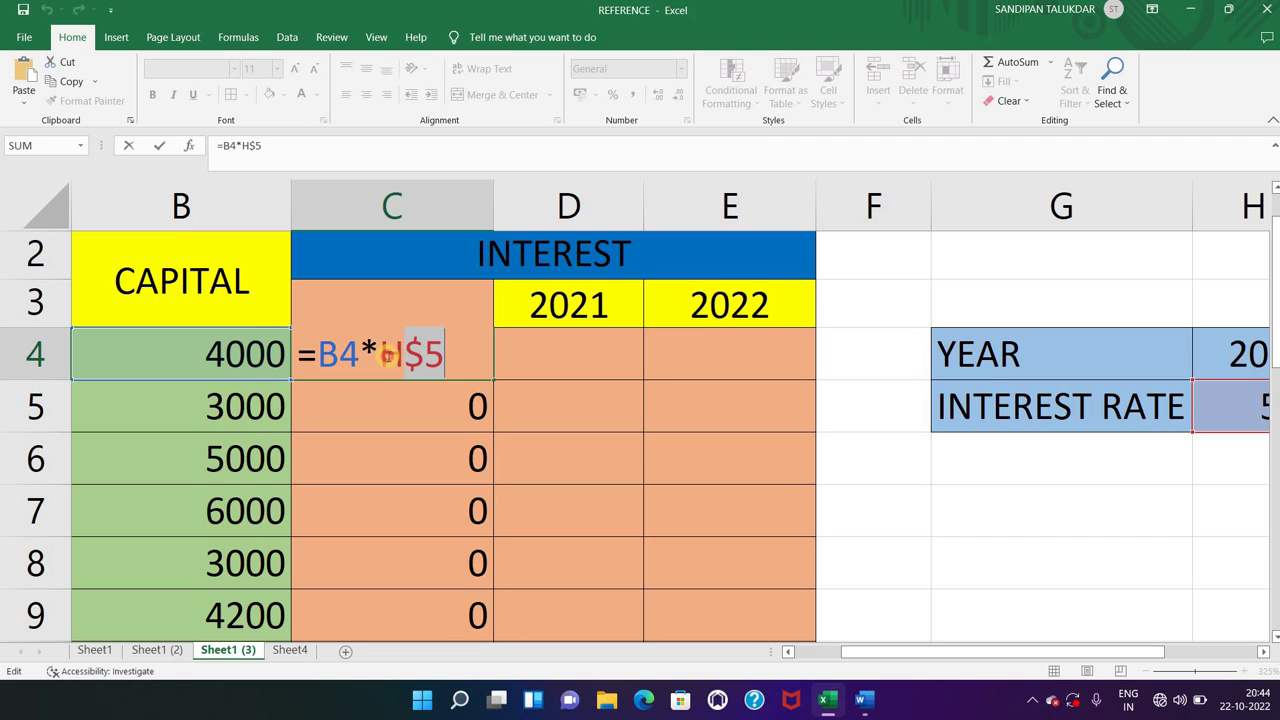
key(Left)
key(Return)
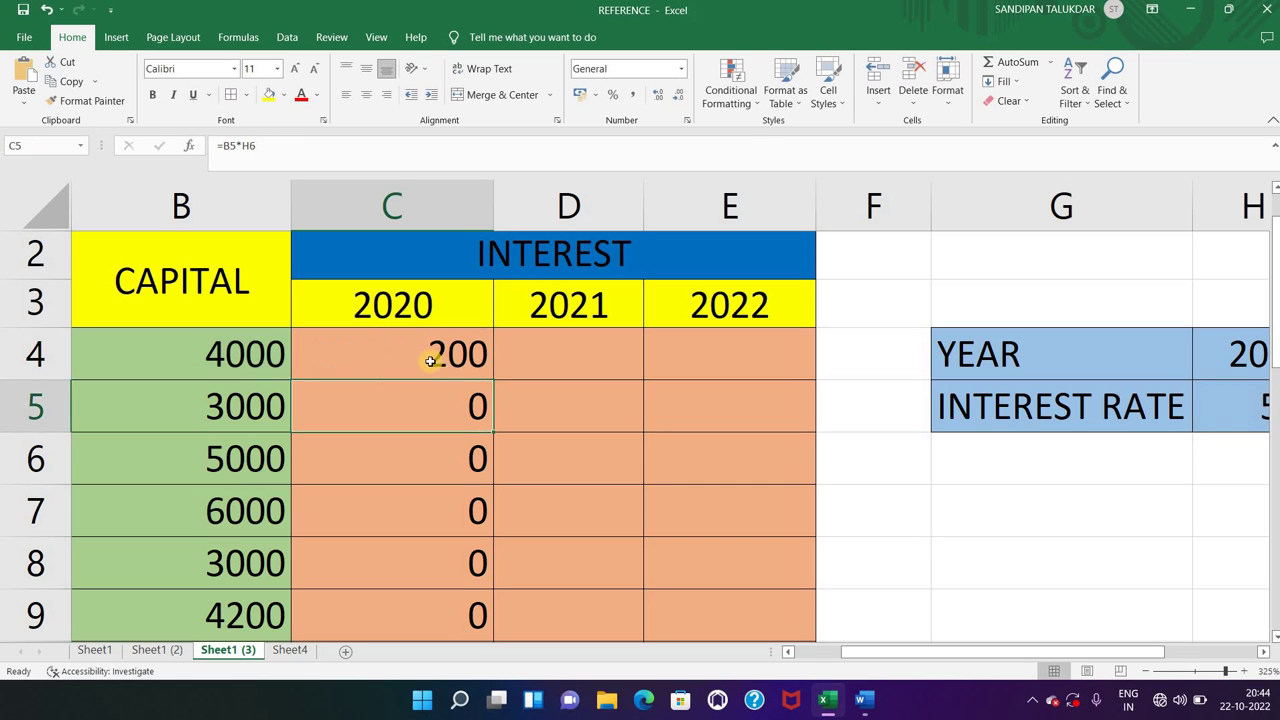
ctrl+scroll(547, 383, down, 1)
ctrl+scroll(545, 388, down, 1)
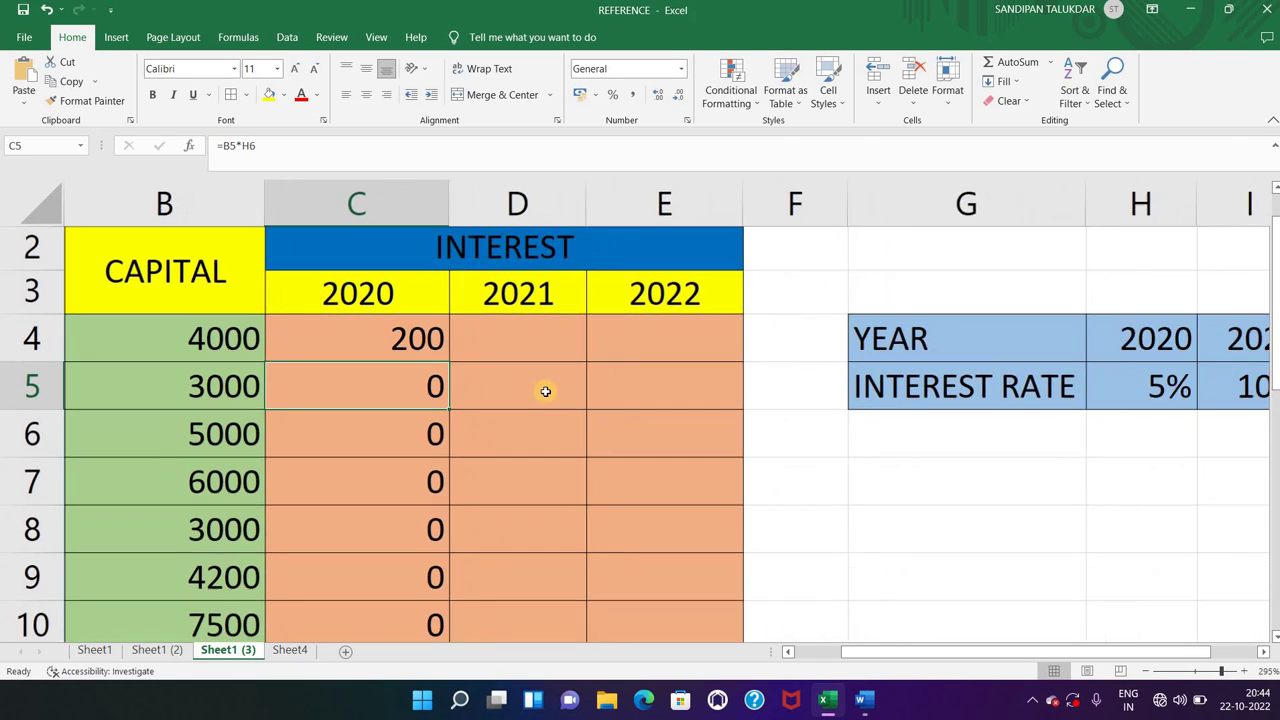
ctrl+scroll(700, 520, down, 1)
ctrl+scroll(800, 620, down, 1)
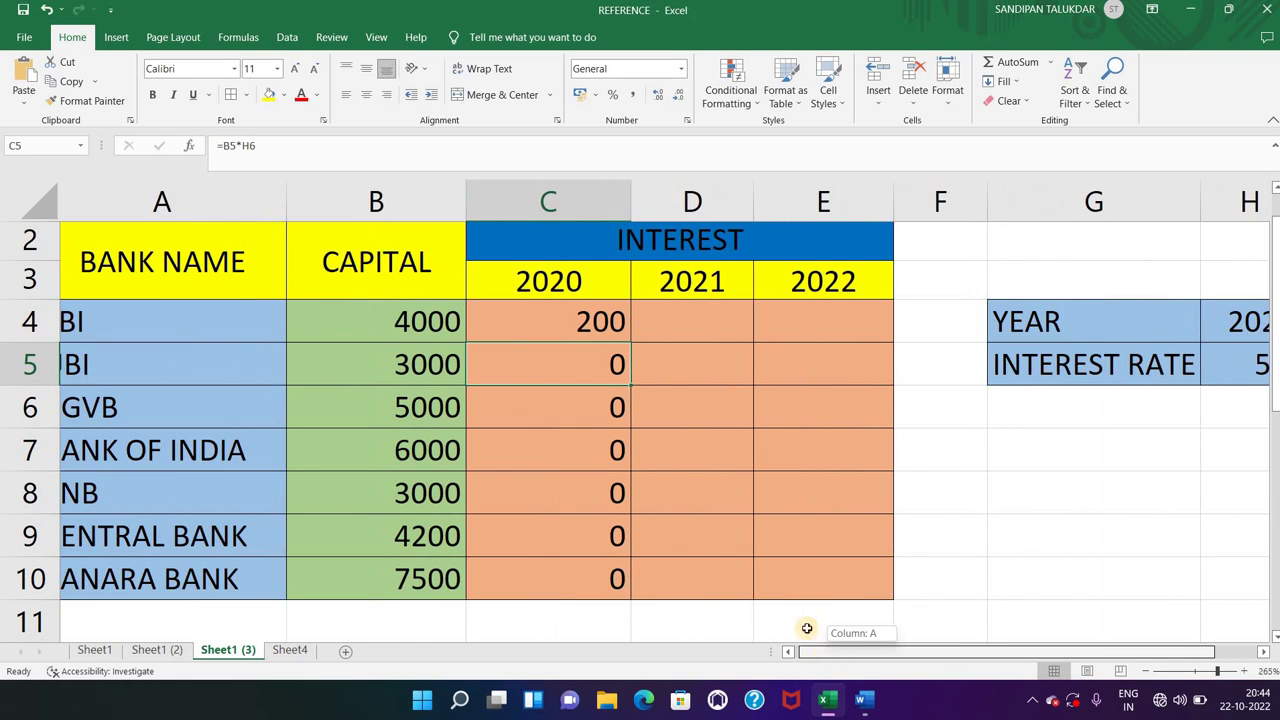
Fill C4's formula down to C10, giving 200, 150, 250, 300, 150, 210, 375.
drag(820, 657, 776, 657)
click(574, 320)
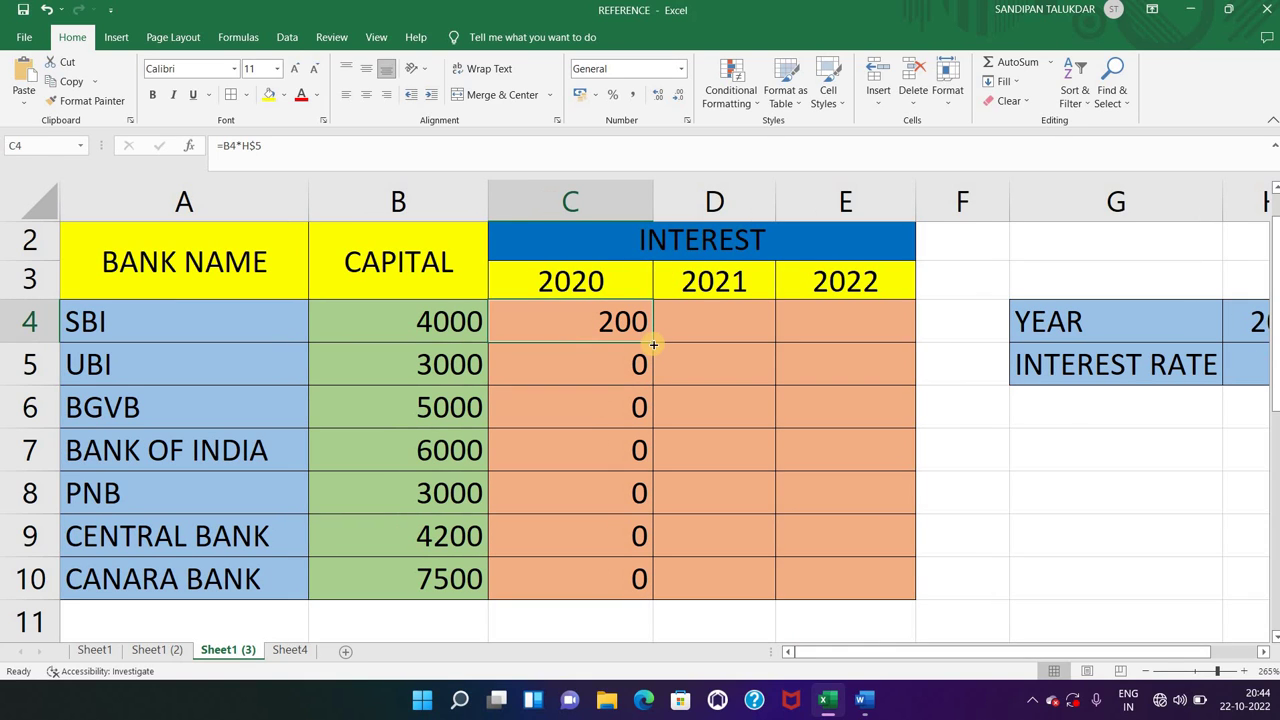
drag(653, 344, 636, 590)
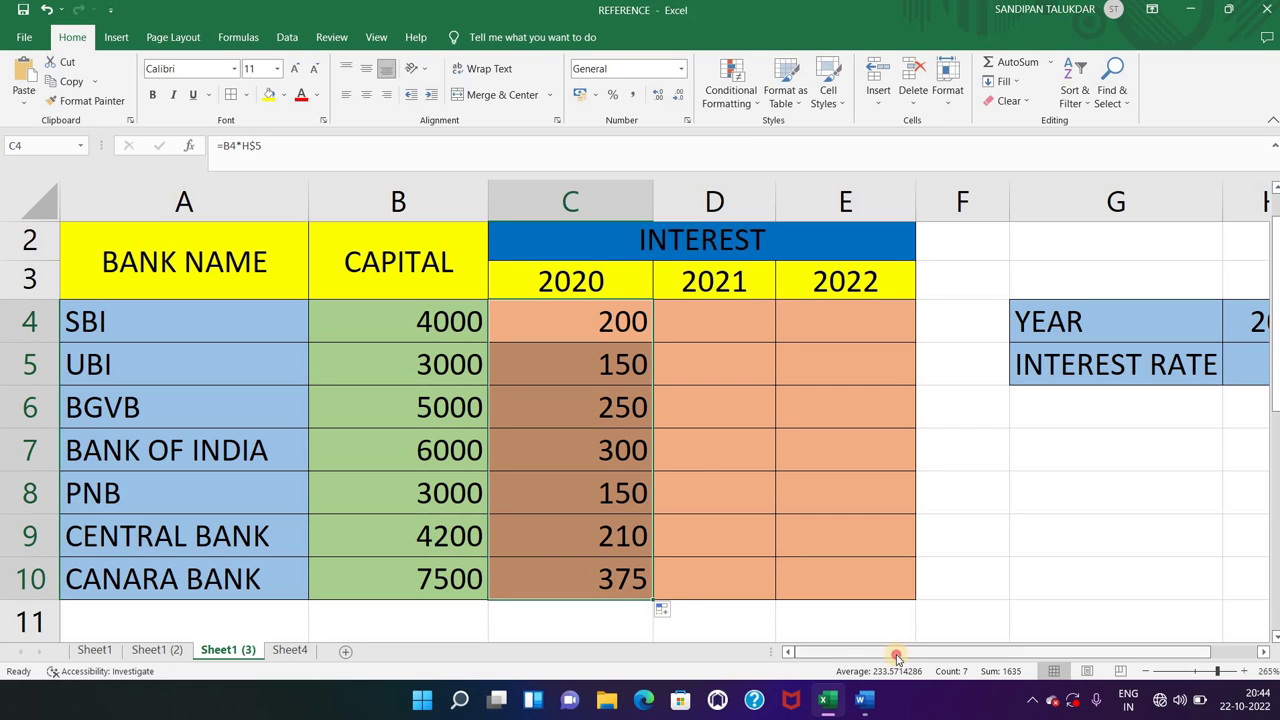
Check C4's formula, then copy it across into D4 for 2021, which shows 20.
mouse_move(885, 654)
mouse_down()
mouse_move(940, 658)
mouse_move(885, 658)
mouse_up()
scroll(486, 354, right, 1)
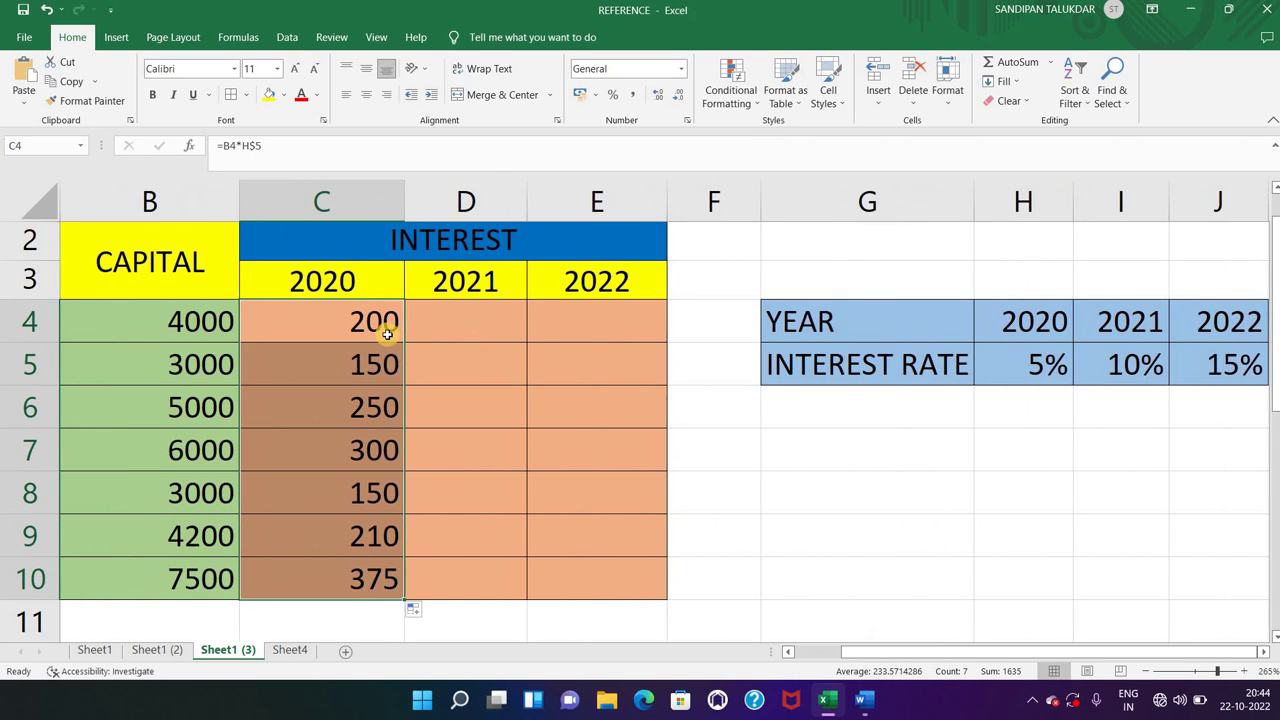
click(386, 333)
double_click(386, 333)
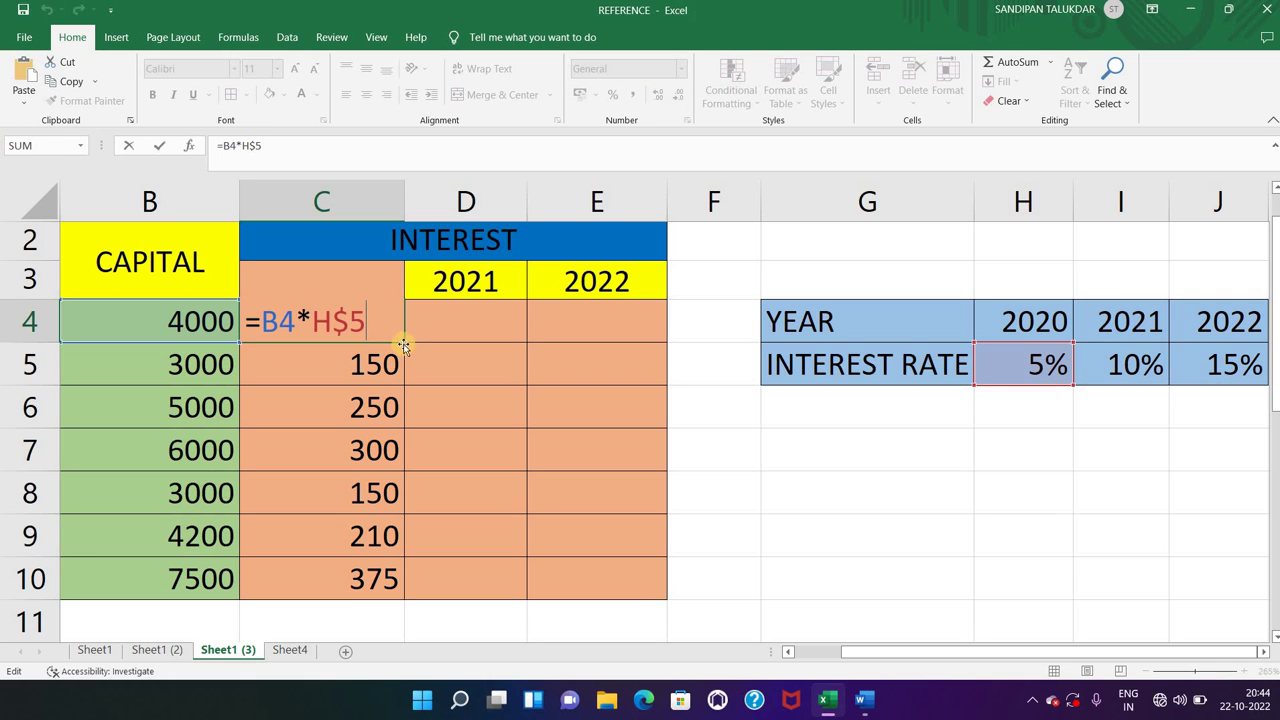
key(Return)
click(398, 338)
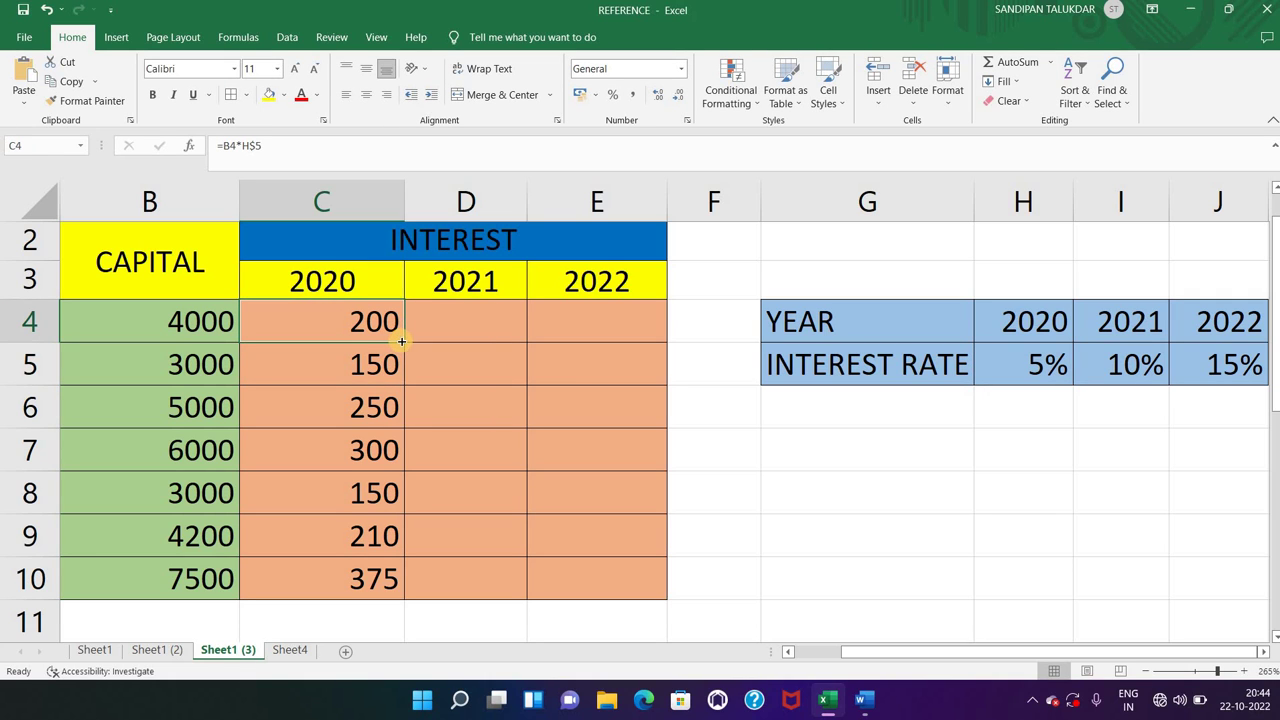
drag(401, 341, 485, 349)
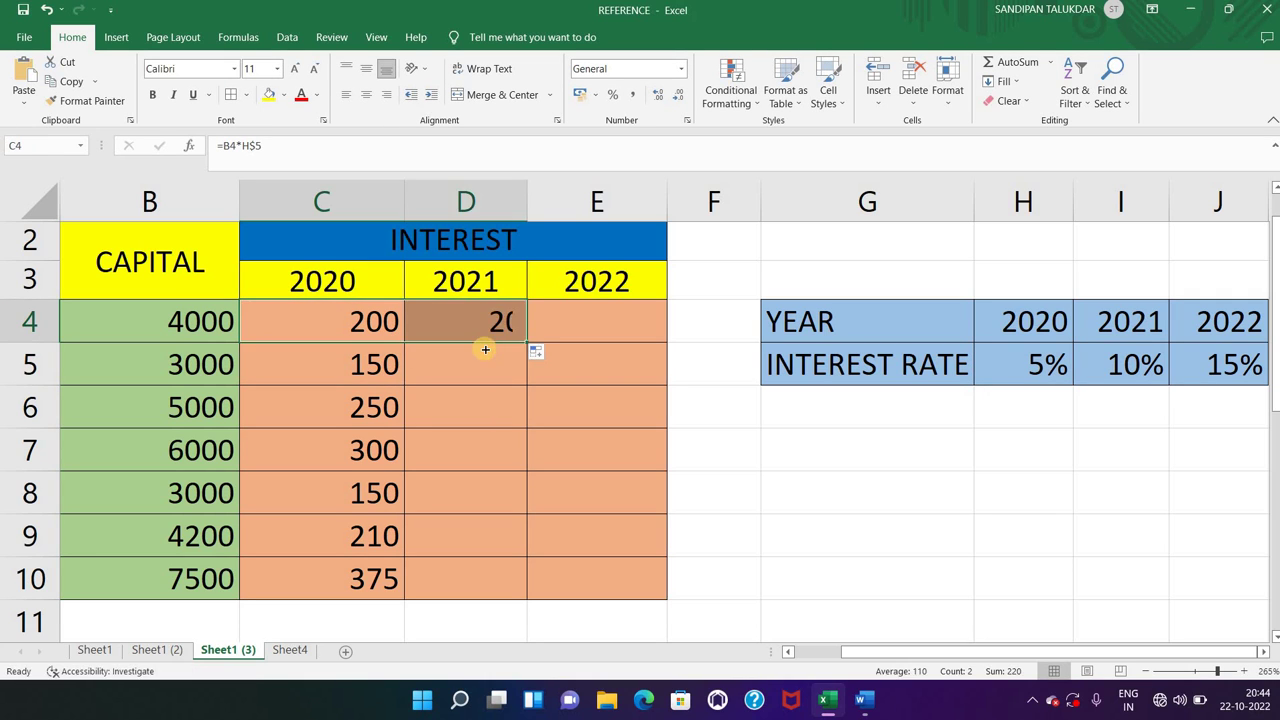
Confirm D4's copied formula reads =C4*I$5, then reopen C4's formula for editing.
click(500, 320)
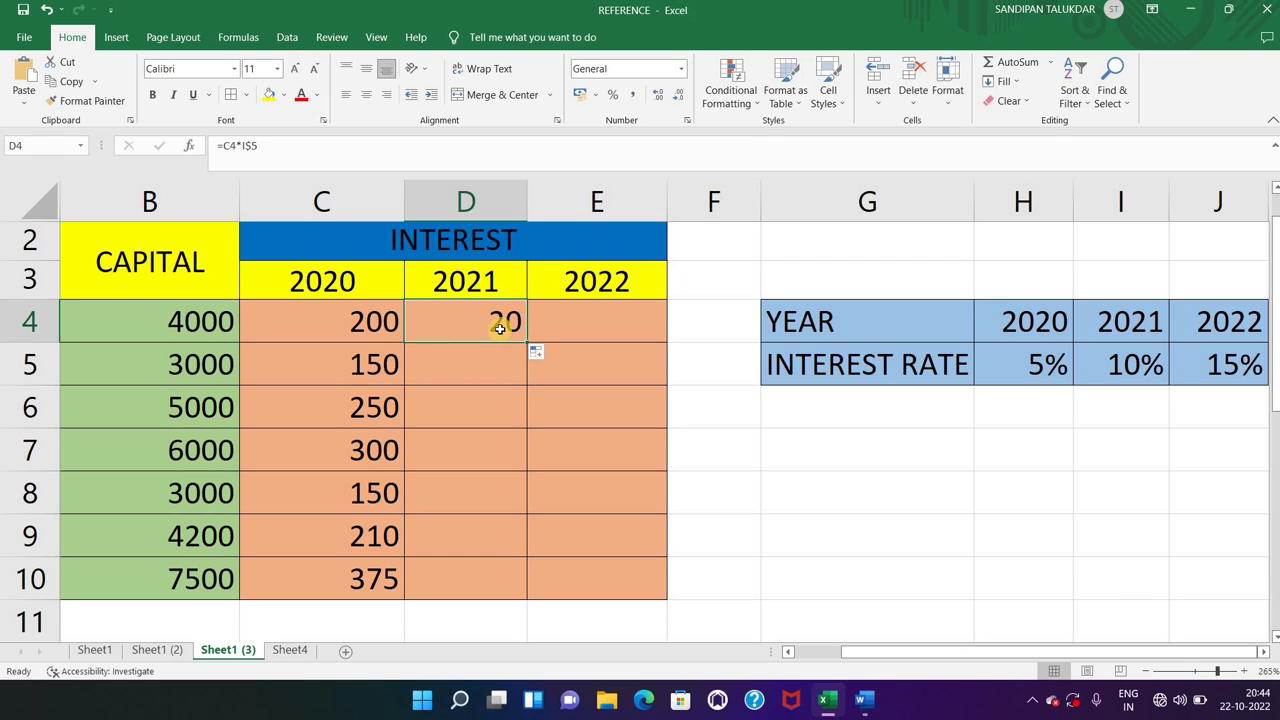
double_click(495, 326)
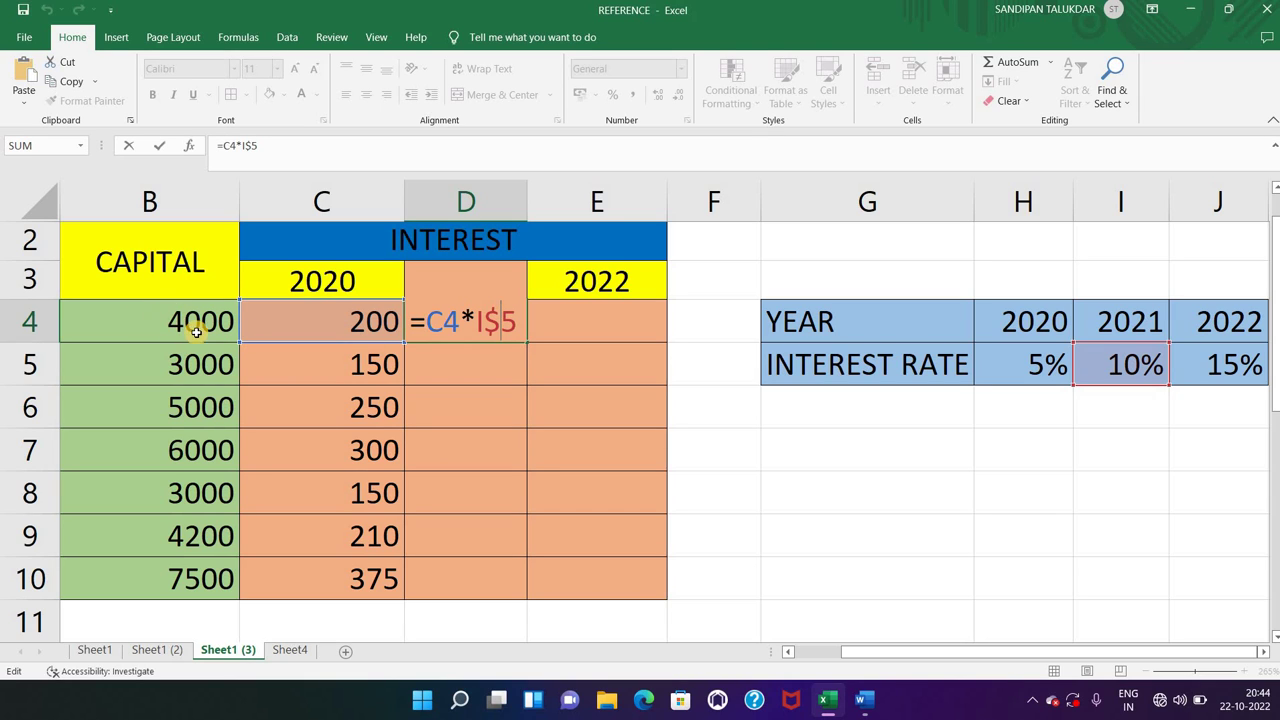
key(Return)
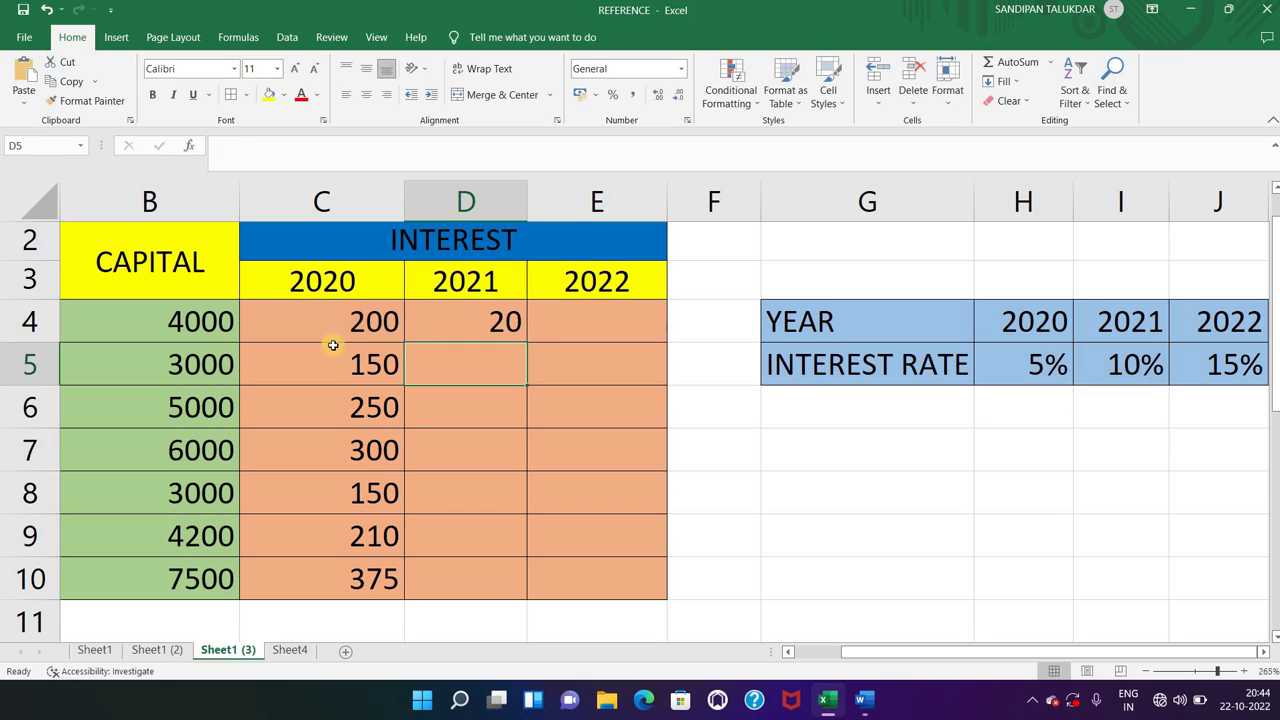
double_click(300, 333)
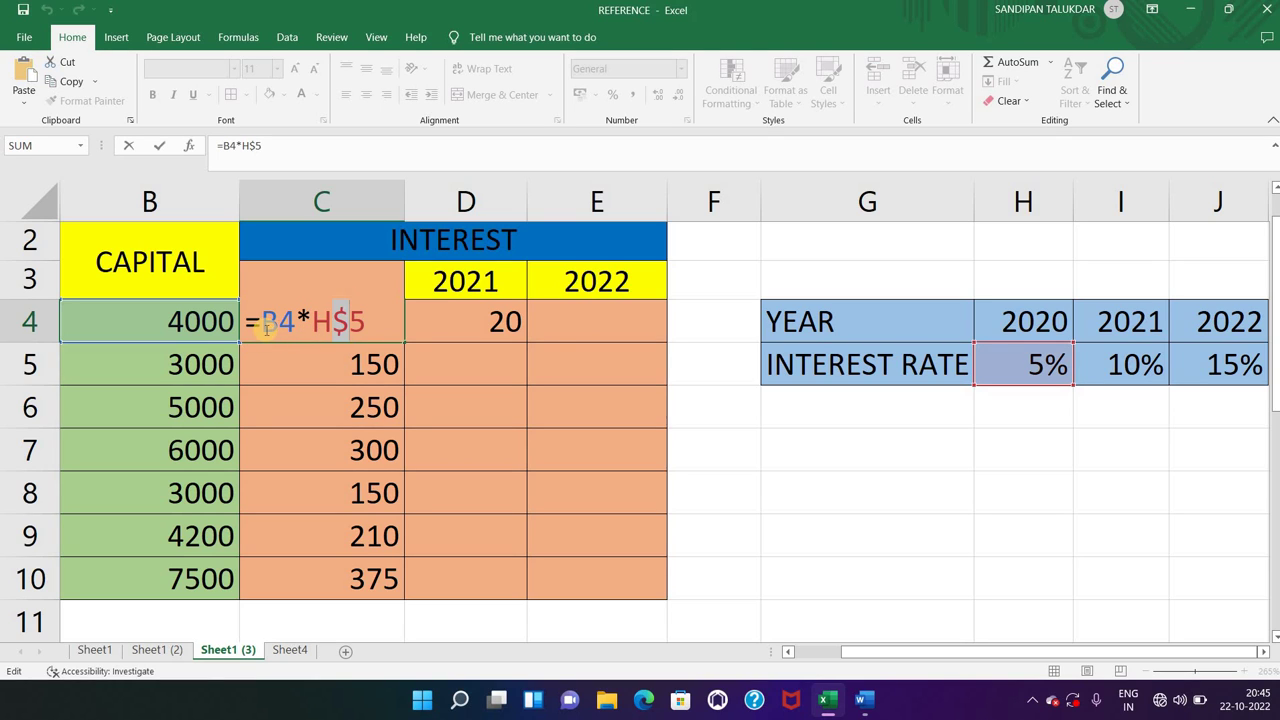
Lock column B in C4 so the formula reads =$B4*H$5.
click(289, 318)
text($)
key(Return)
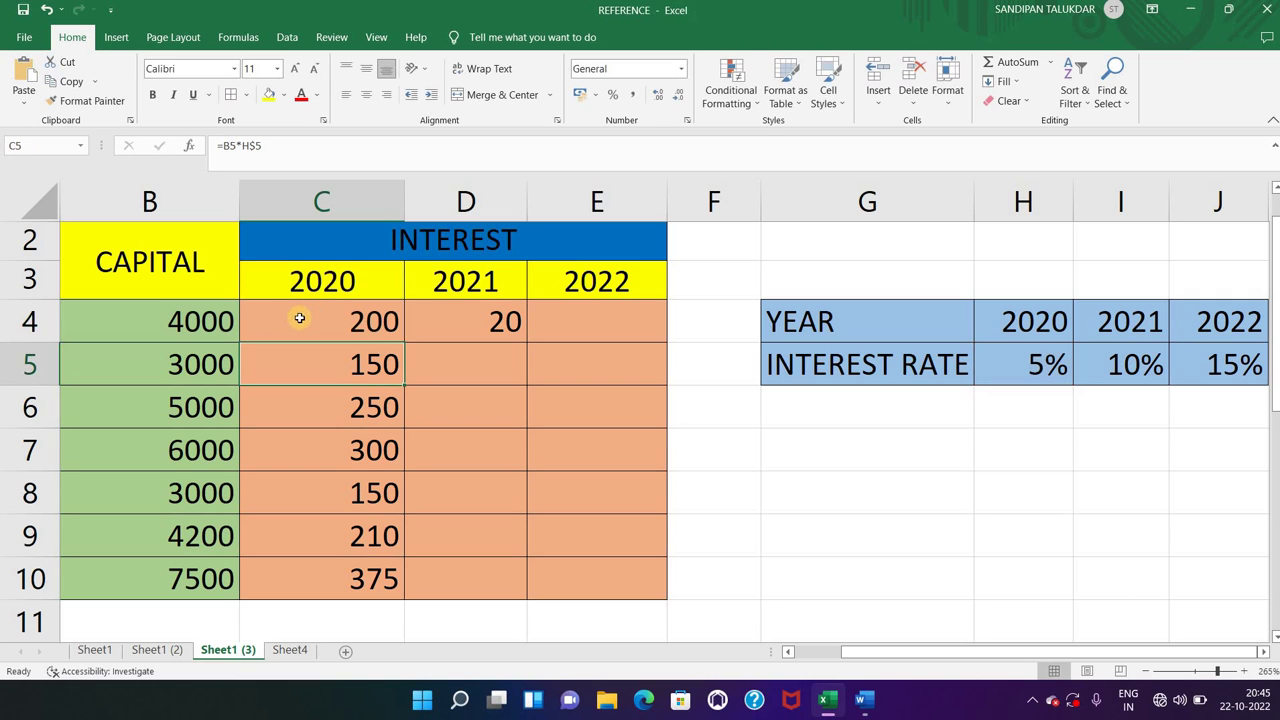
Fill =$B4*H$5 down to row 10 and across to 2022, covering C4:E10.
click(302, 318)
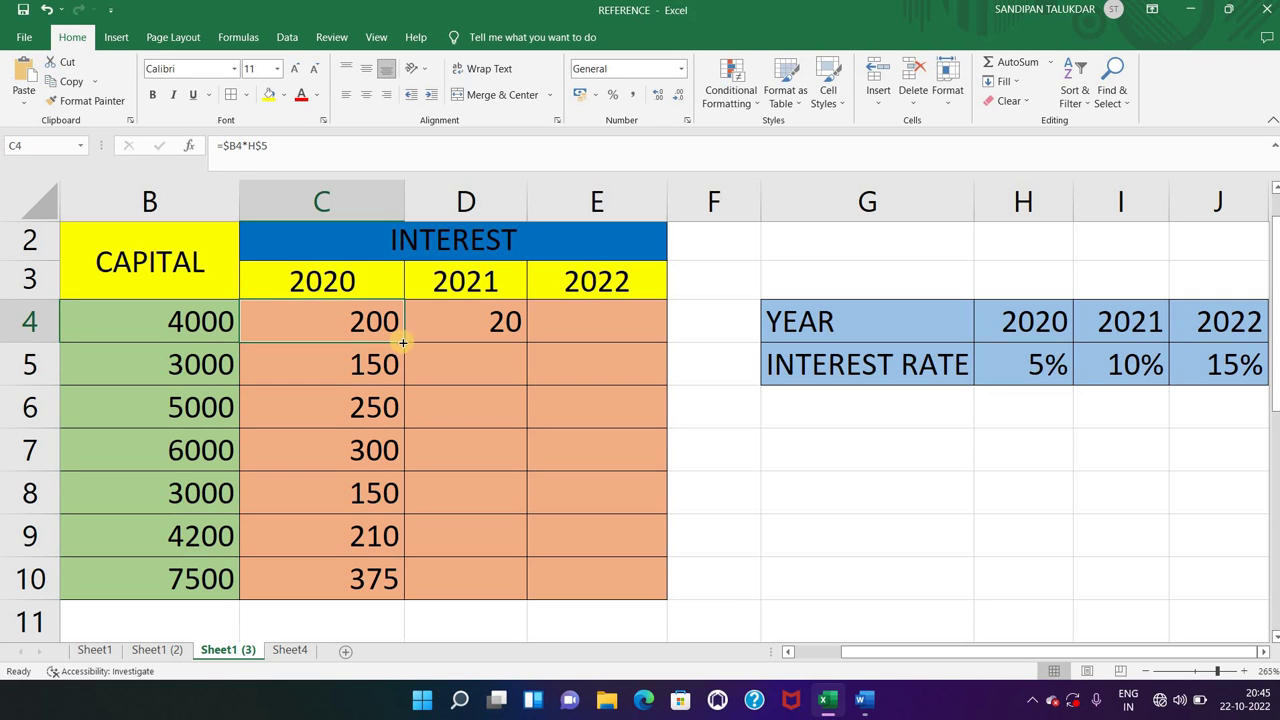
drag(403, 342, 405, 591)
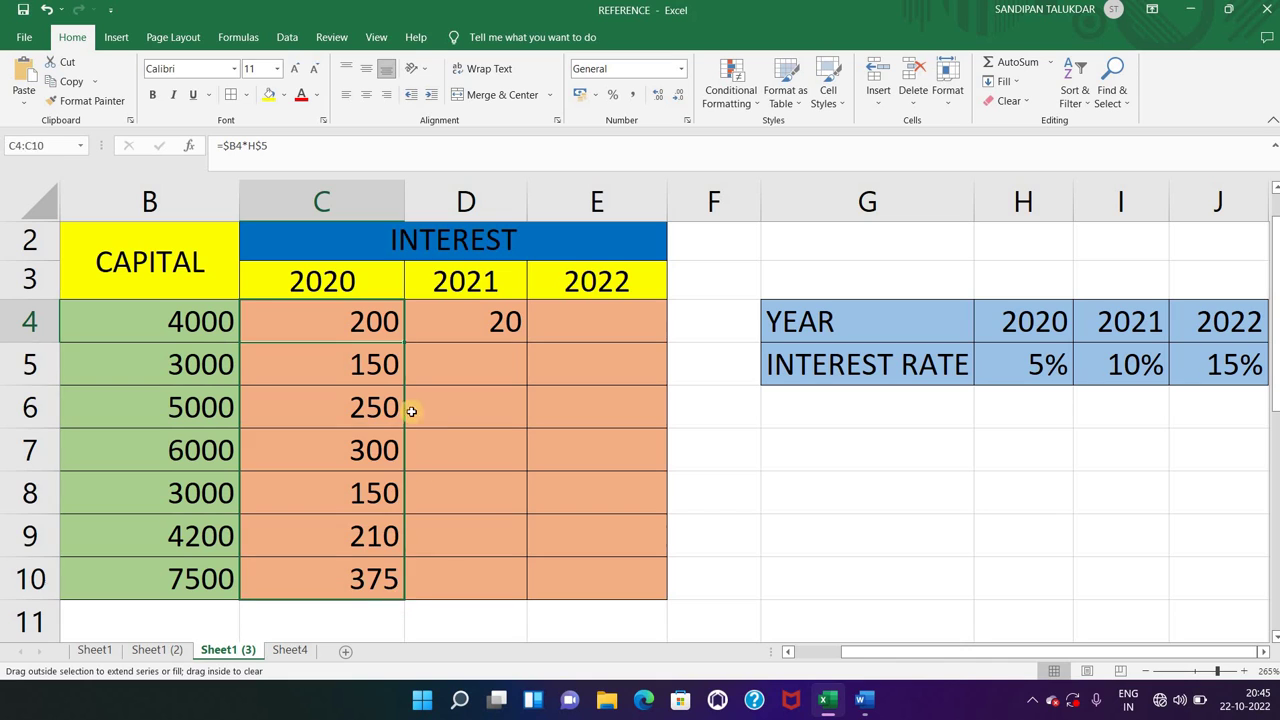
click(383, 335)
drag(406, 342, 493, 353)
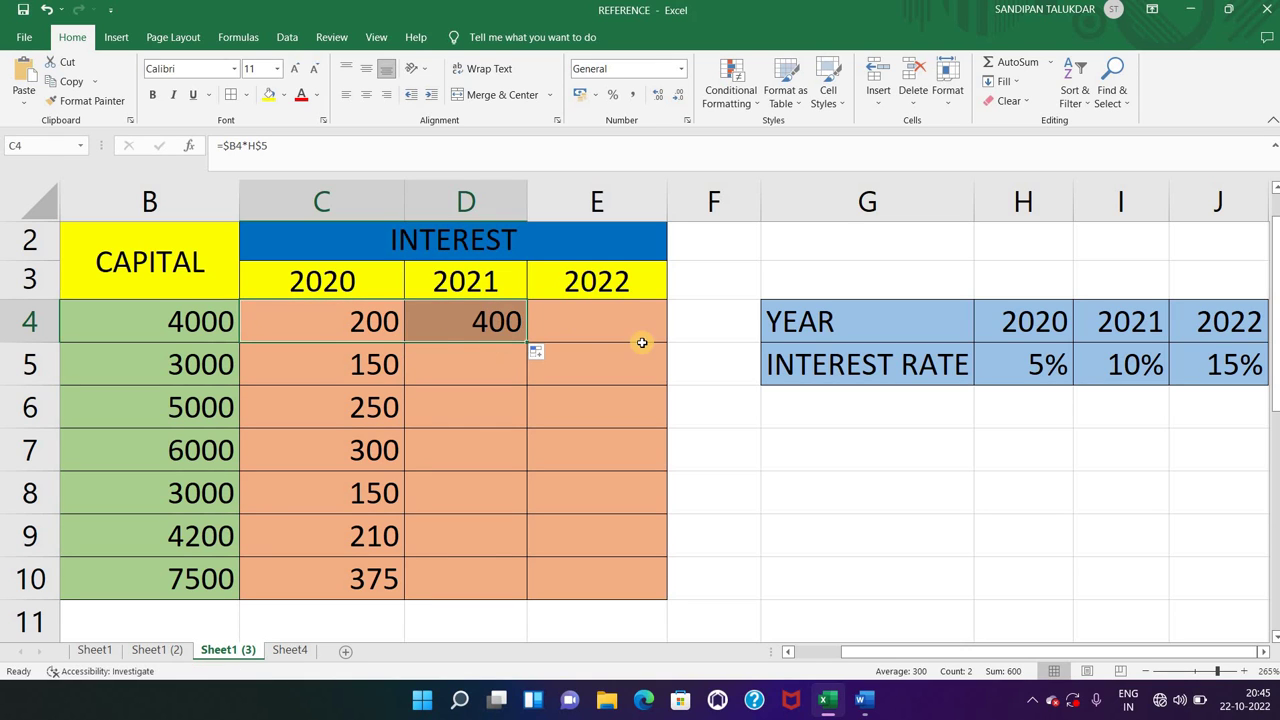
drag(529, 343, 633, 342)
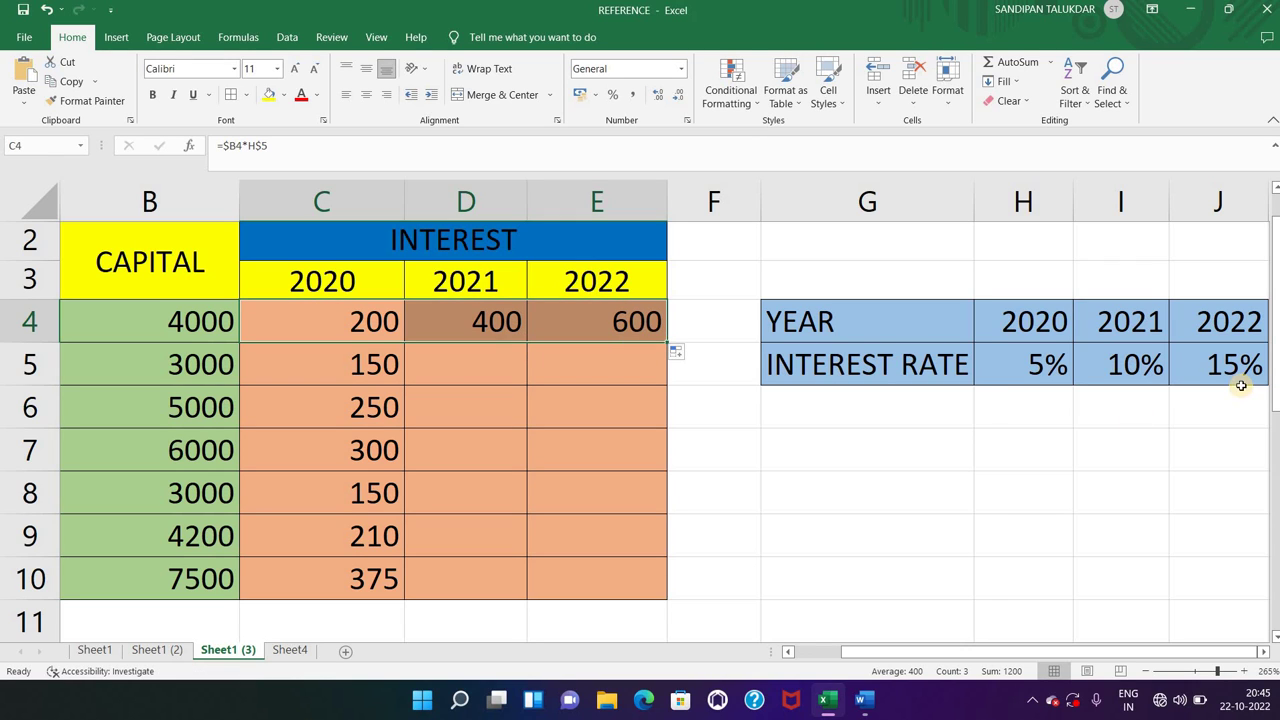
click(384, 321)
mouse_move(456, 325)
mouse_down()
mouse_move(601, 343)
mouse_move(637, 329)
mouse_move(645, 579)
mouse_up()
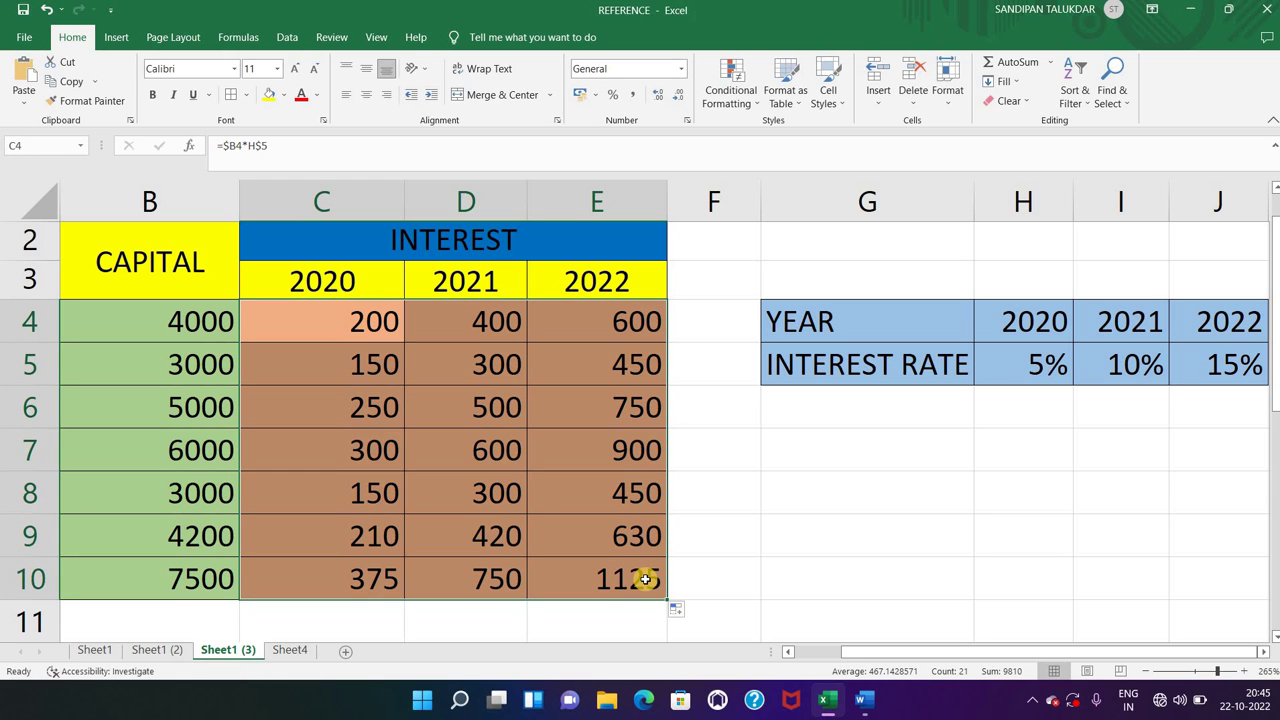
click(443, 437)
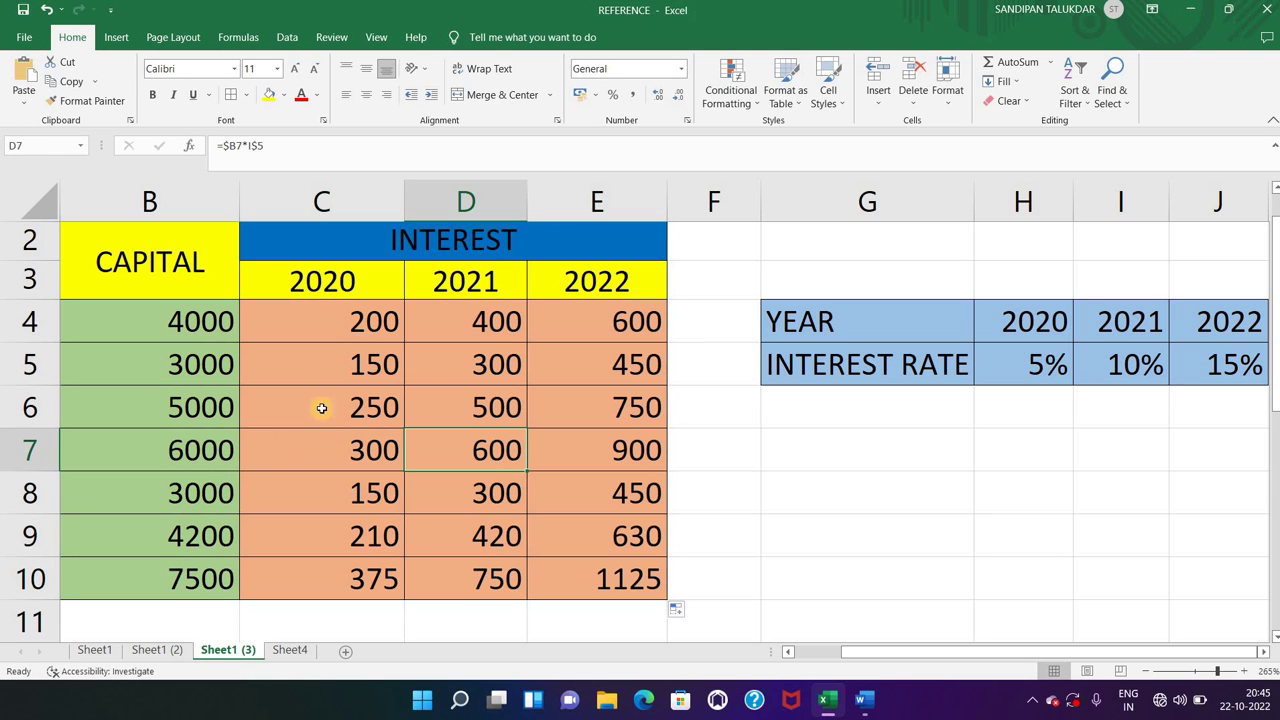
double_click(326, 319)
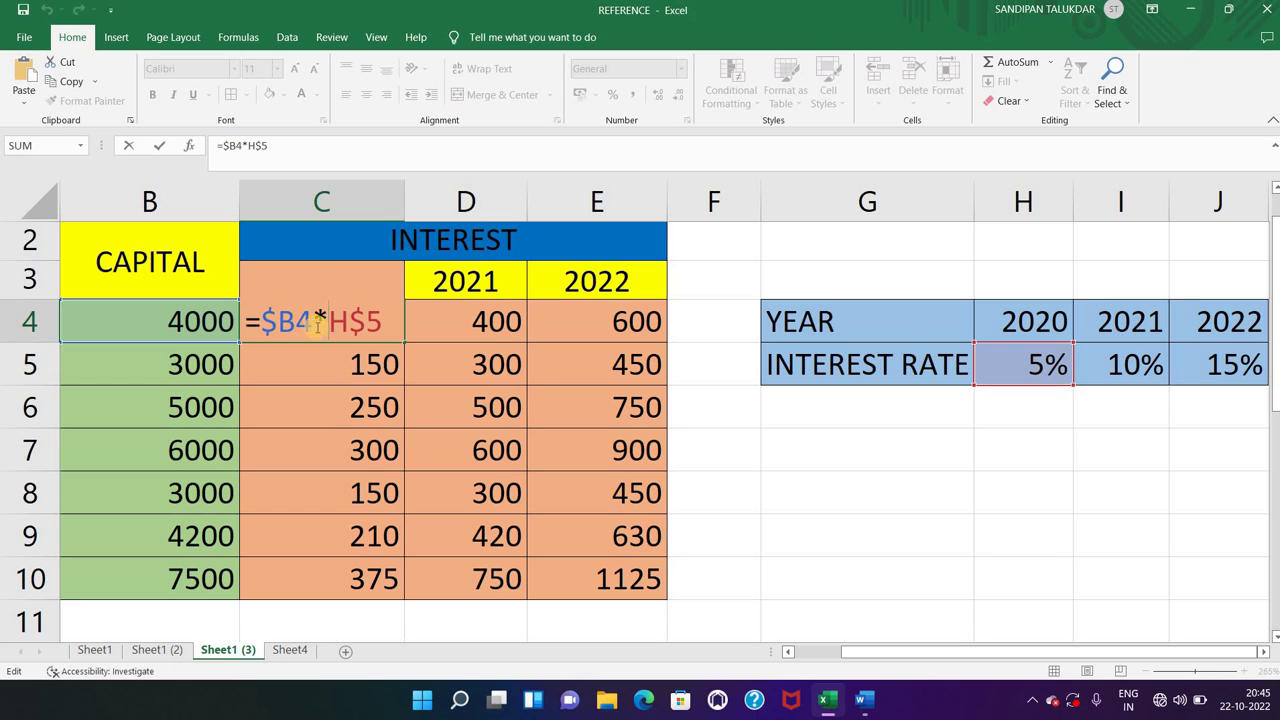
key(Return)
double_click(330, 357)
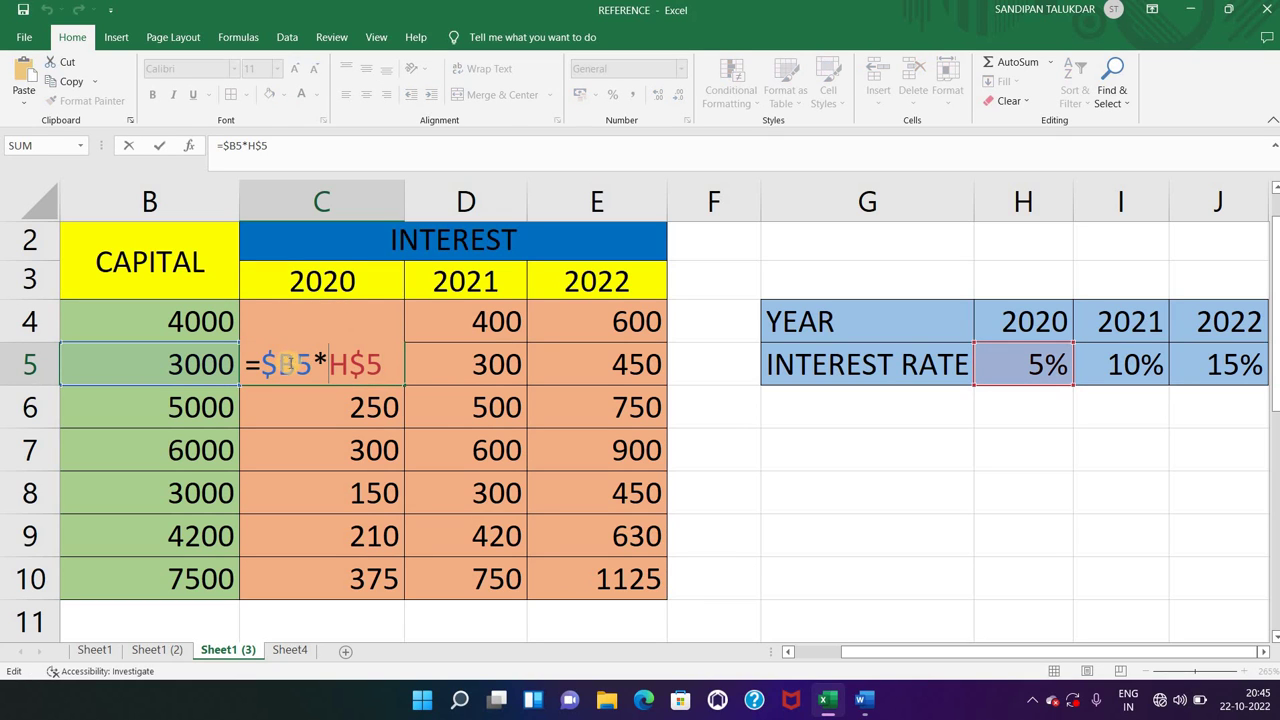
key(Return)
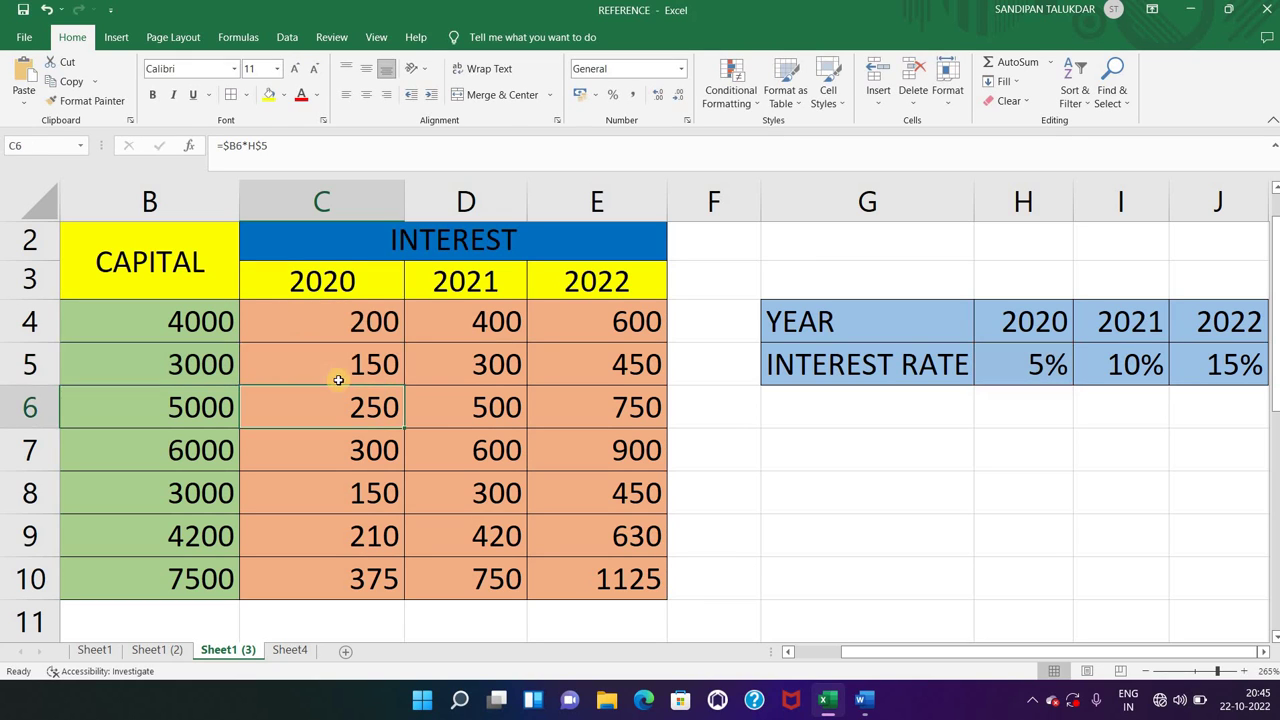
double_click(337, 408)
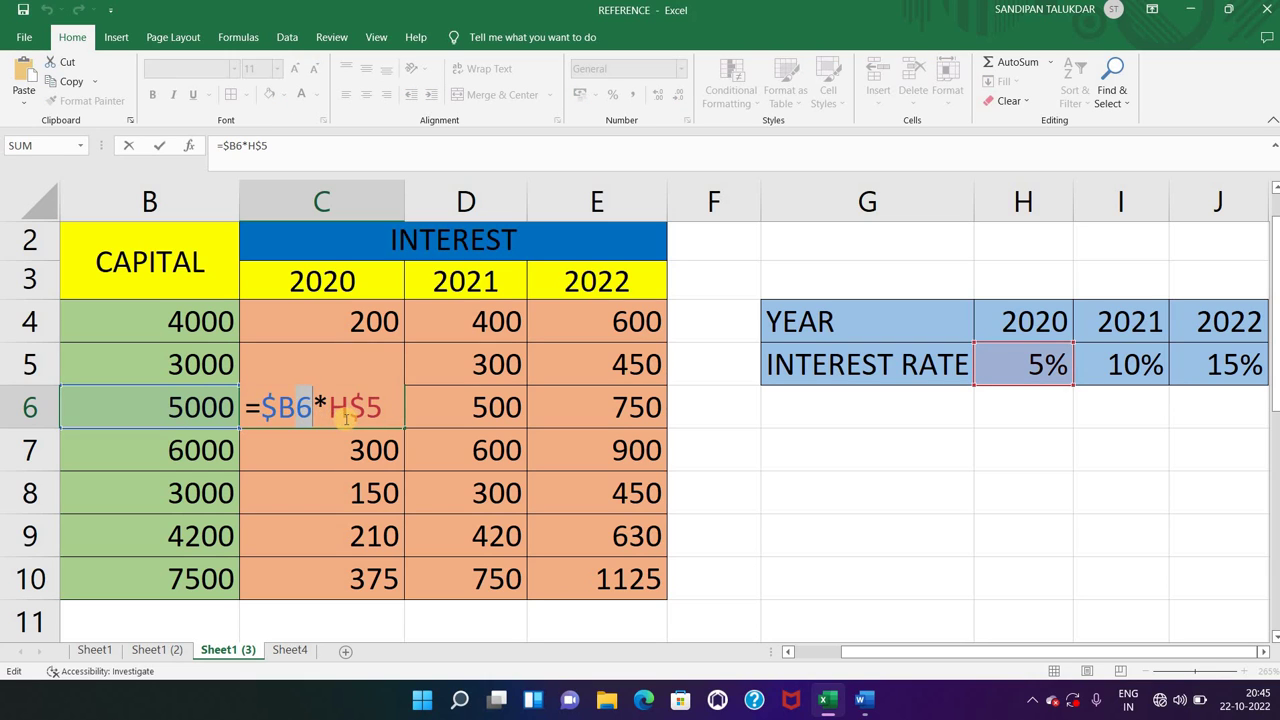
key(Return)
double_click(315, 440)
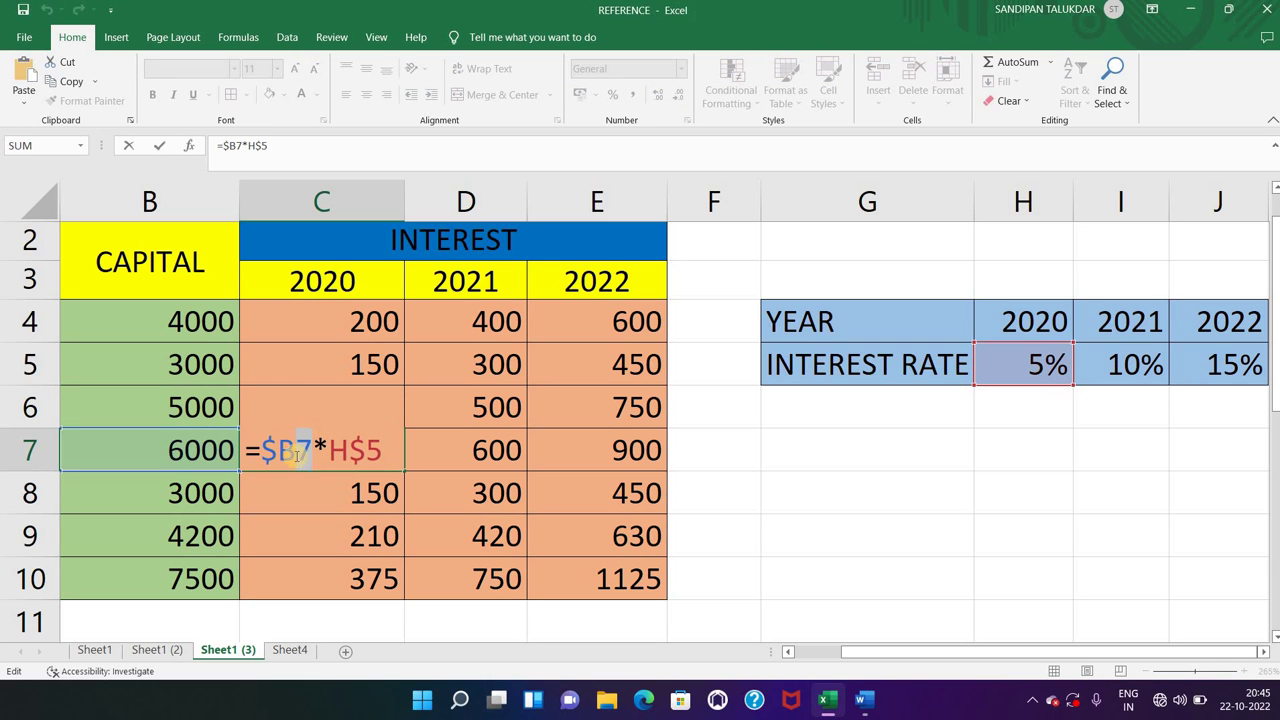
click(271, 455)
key(Return)
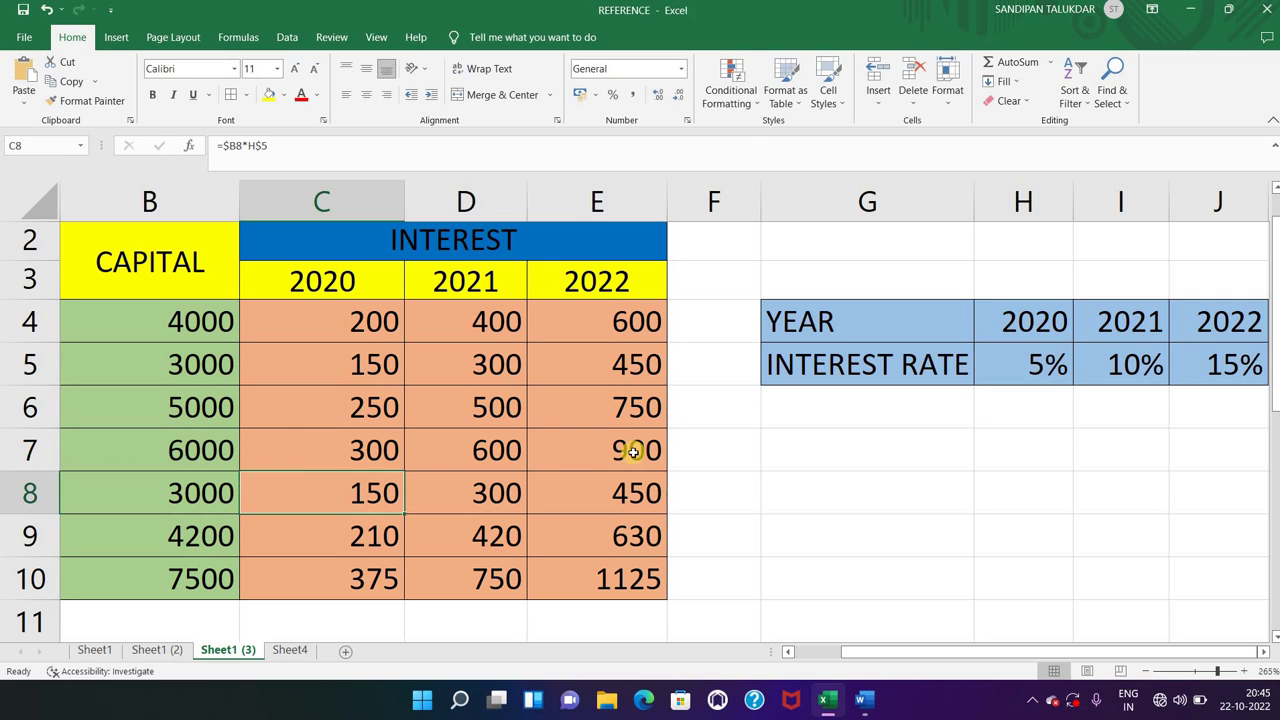
double_click(467, 320)
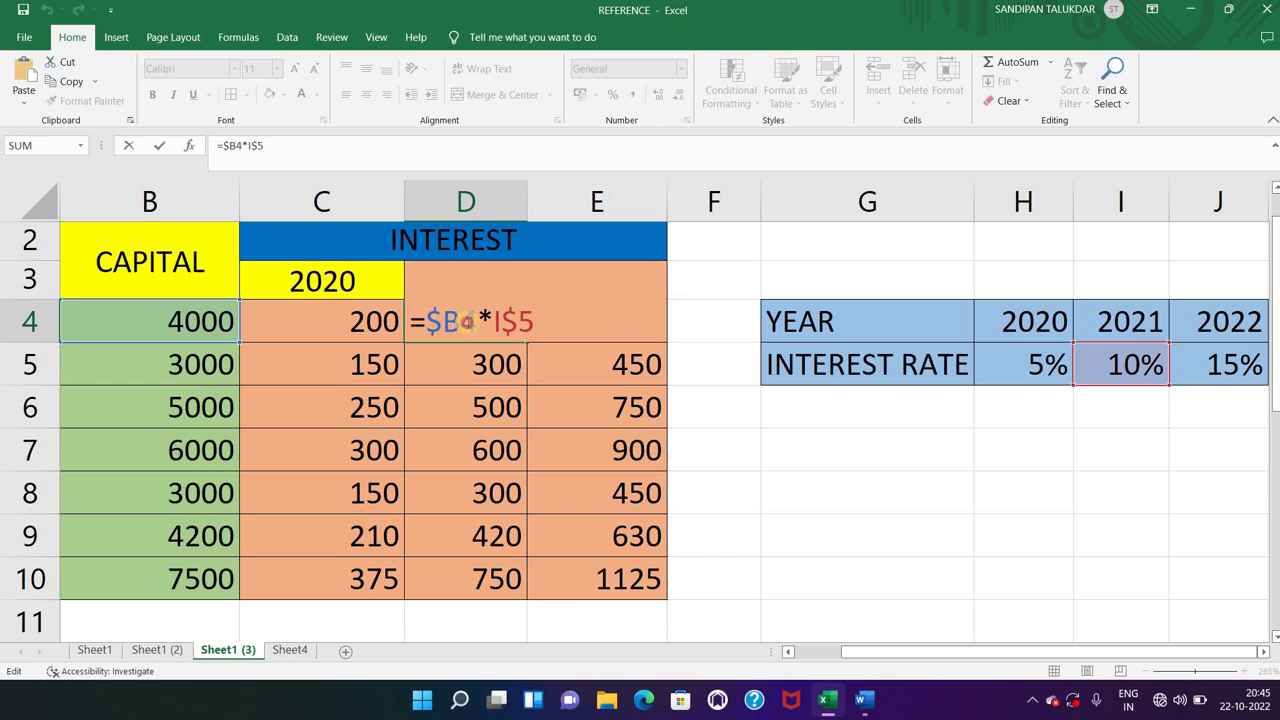
click(445, 321)
key(Return)
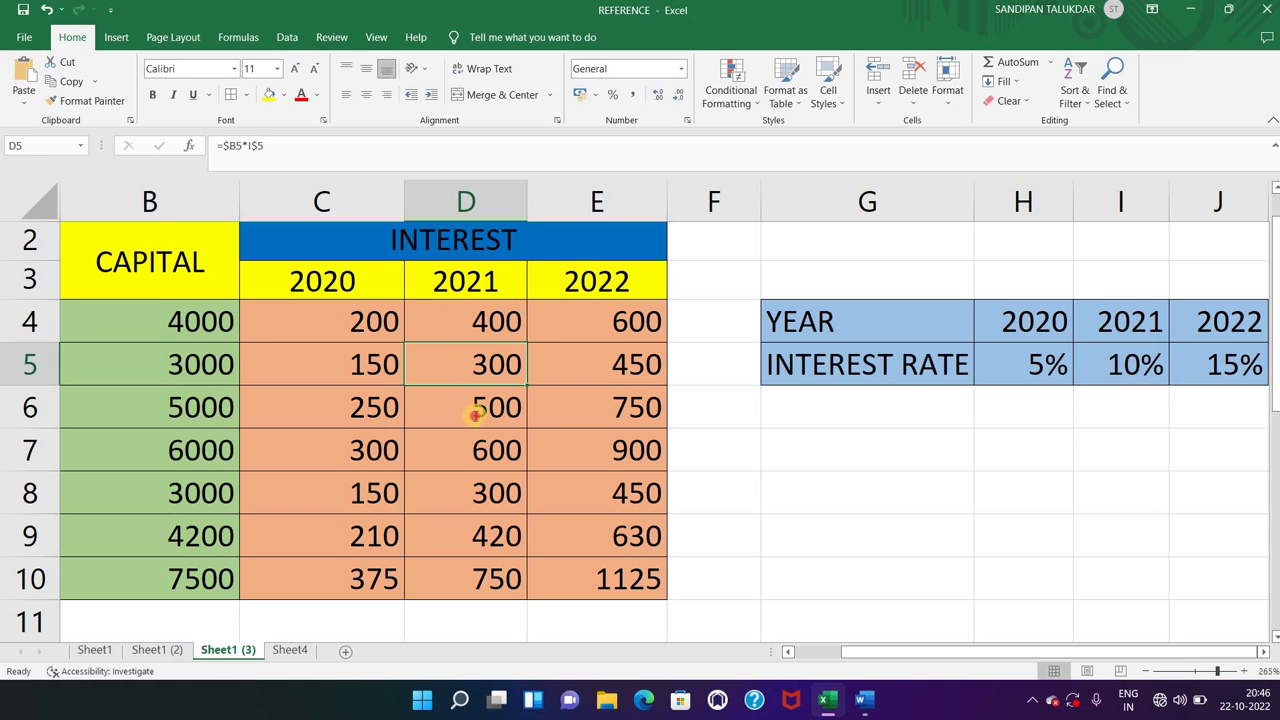
double_click(474, 414)
key(Return)
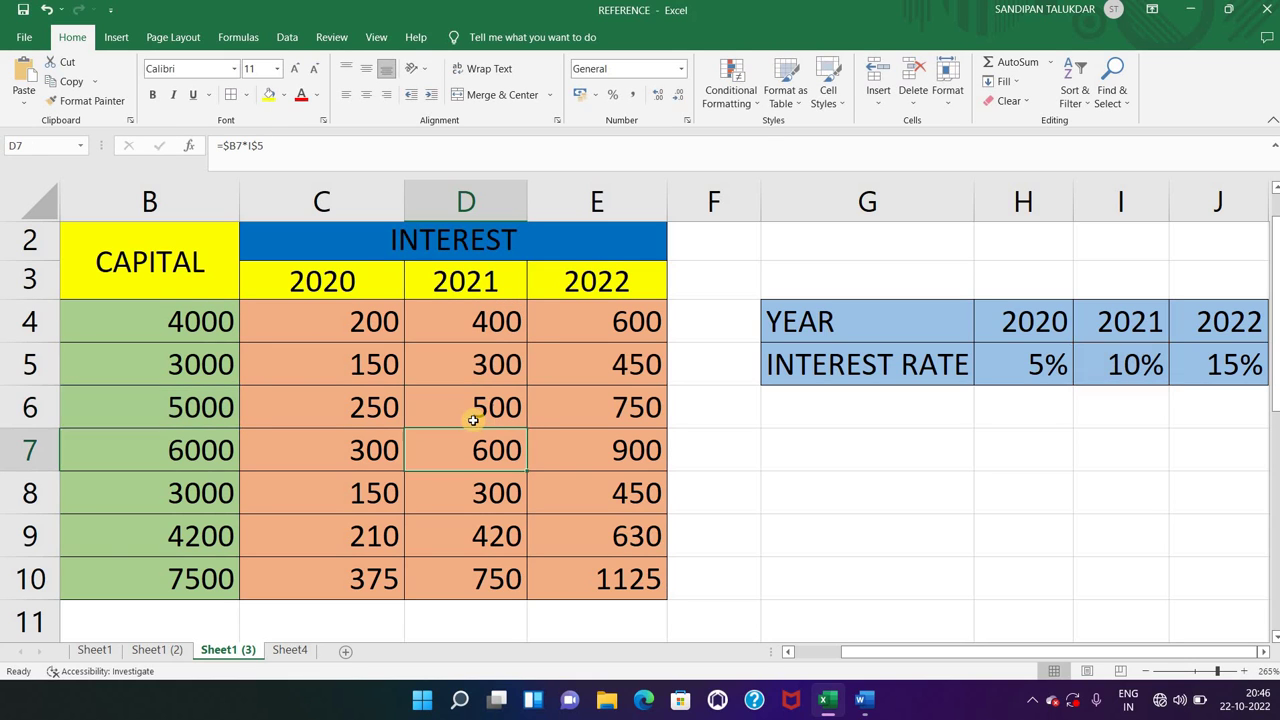
double_click(380, 316)
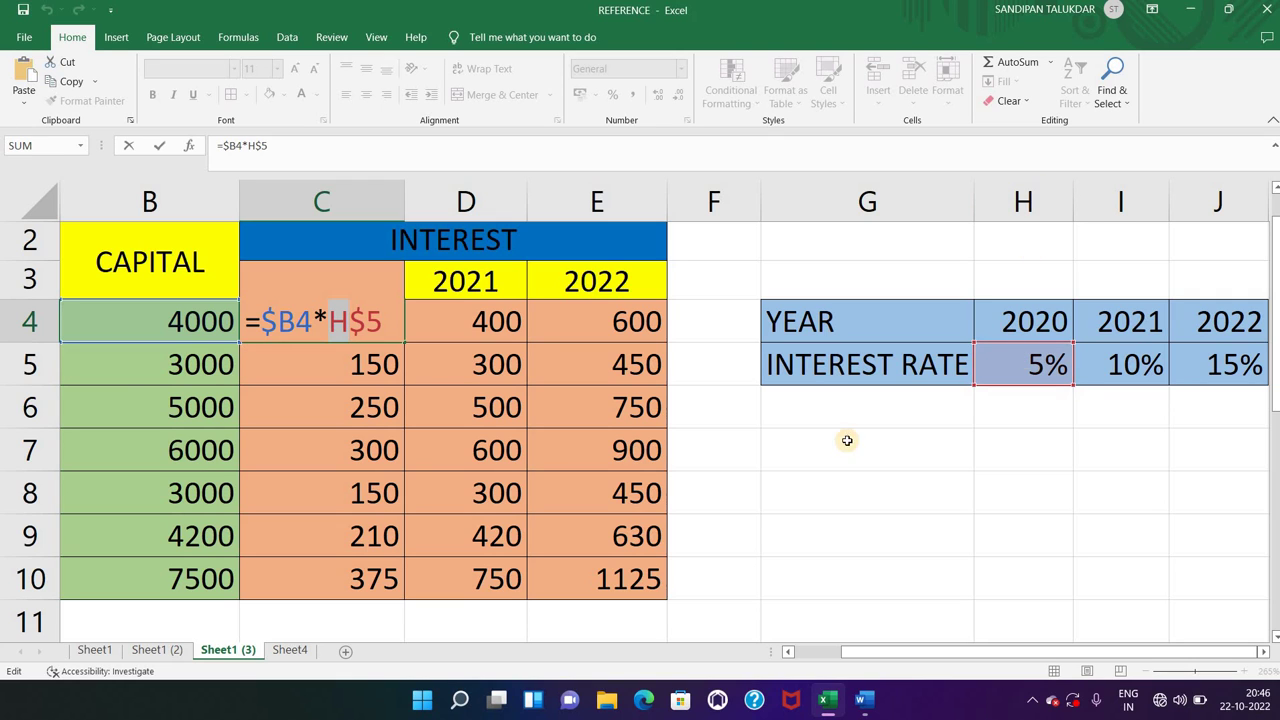
click(314, 357)
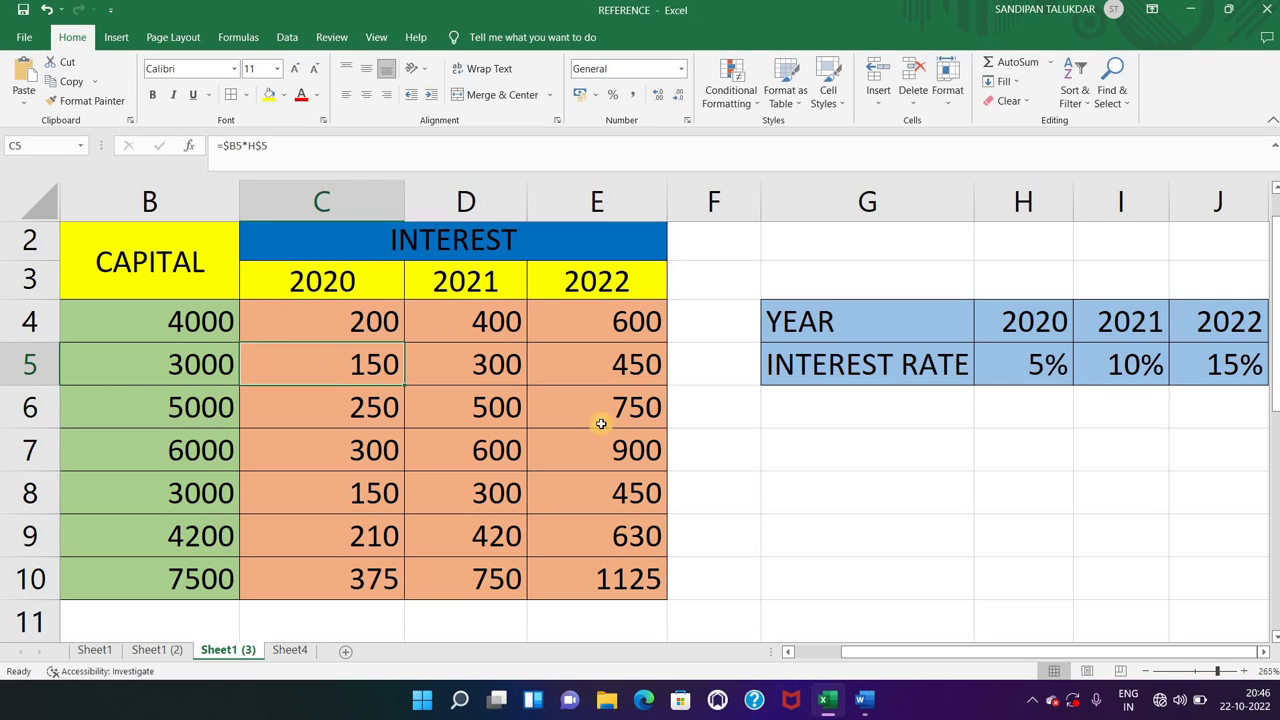
double_click(484, 323)
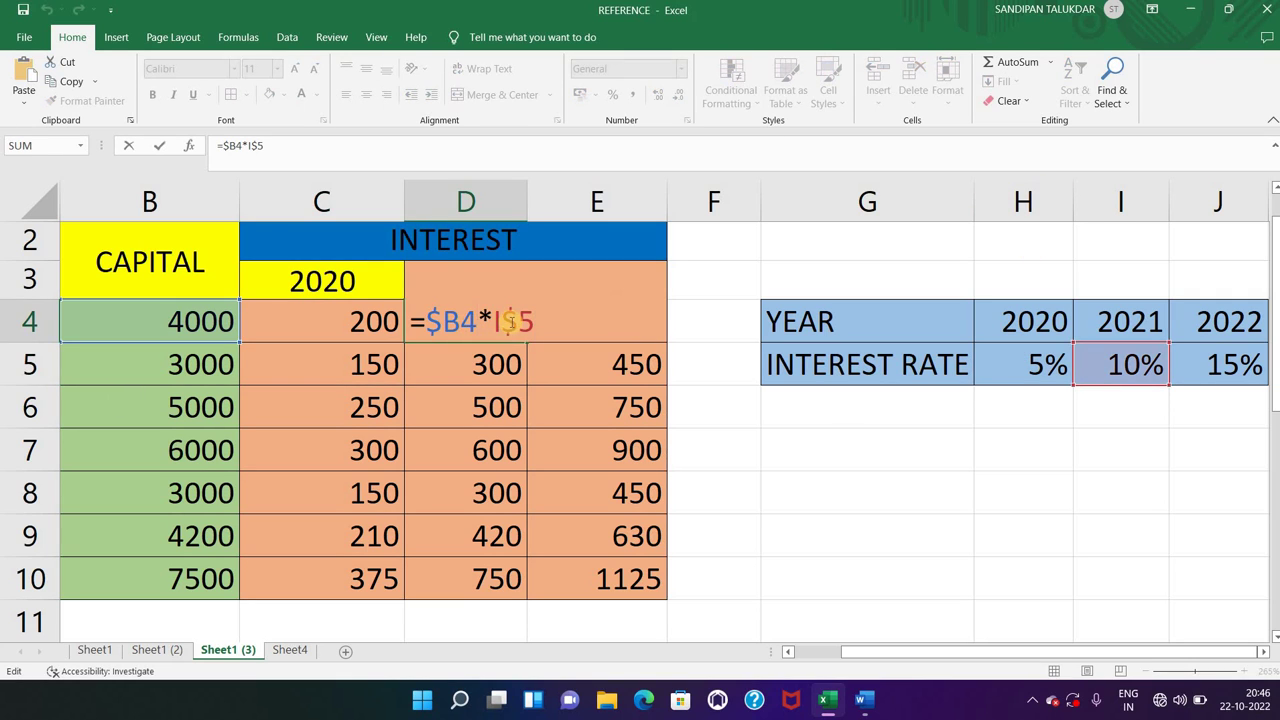
click(498, 321)
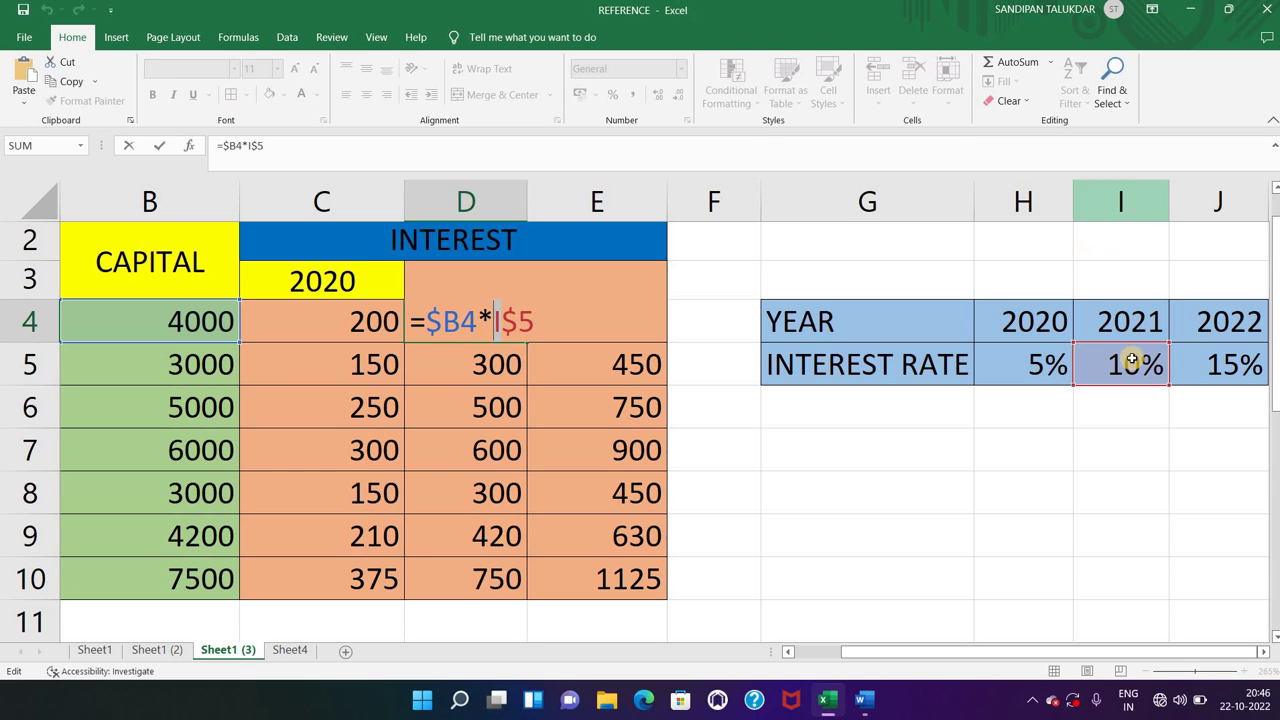
key(Return)
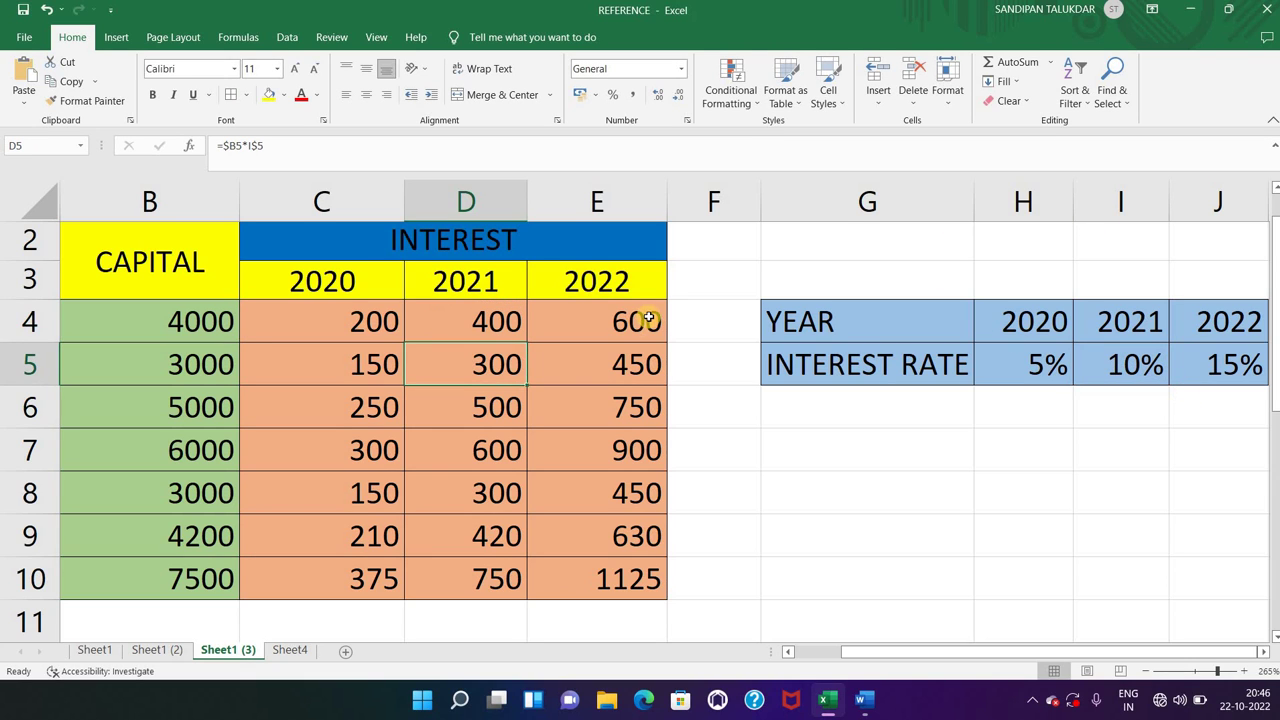
double_click(625, 323)
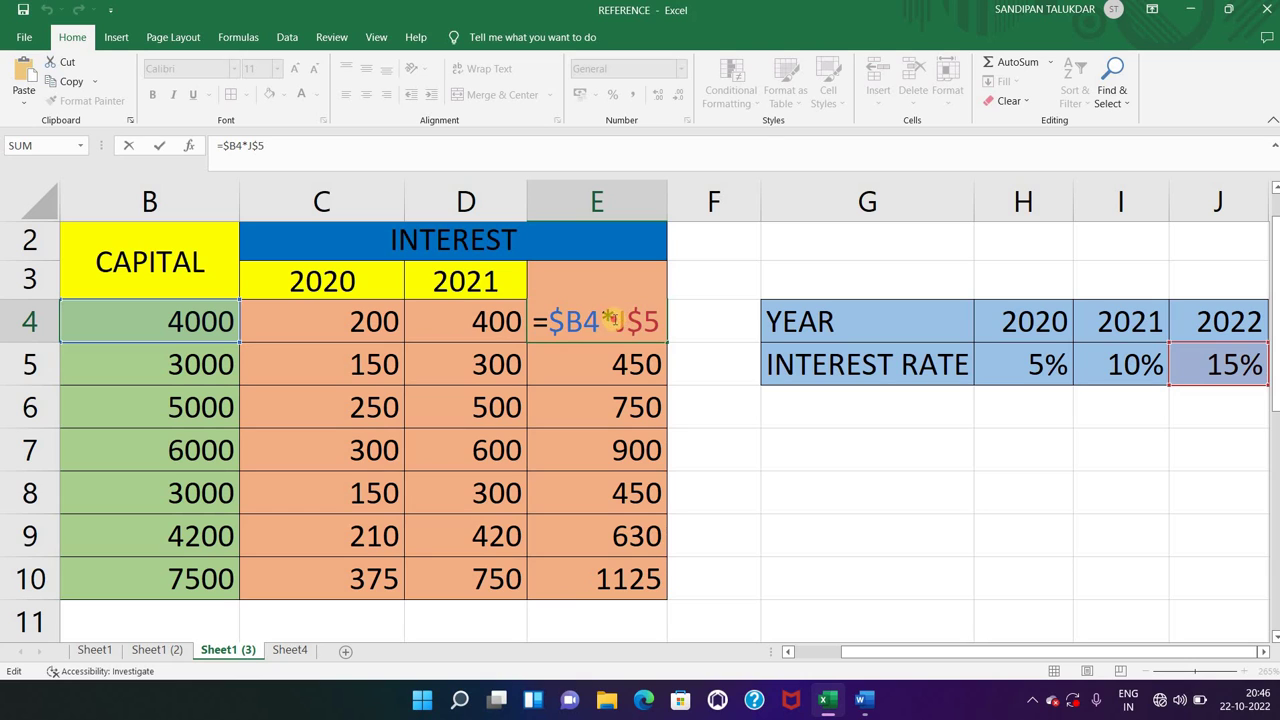
click(617, 322)
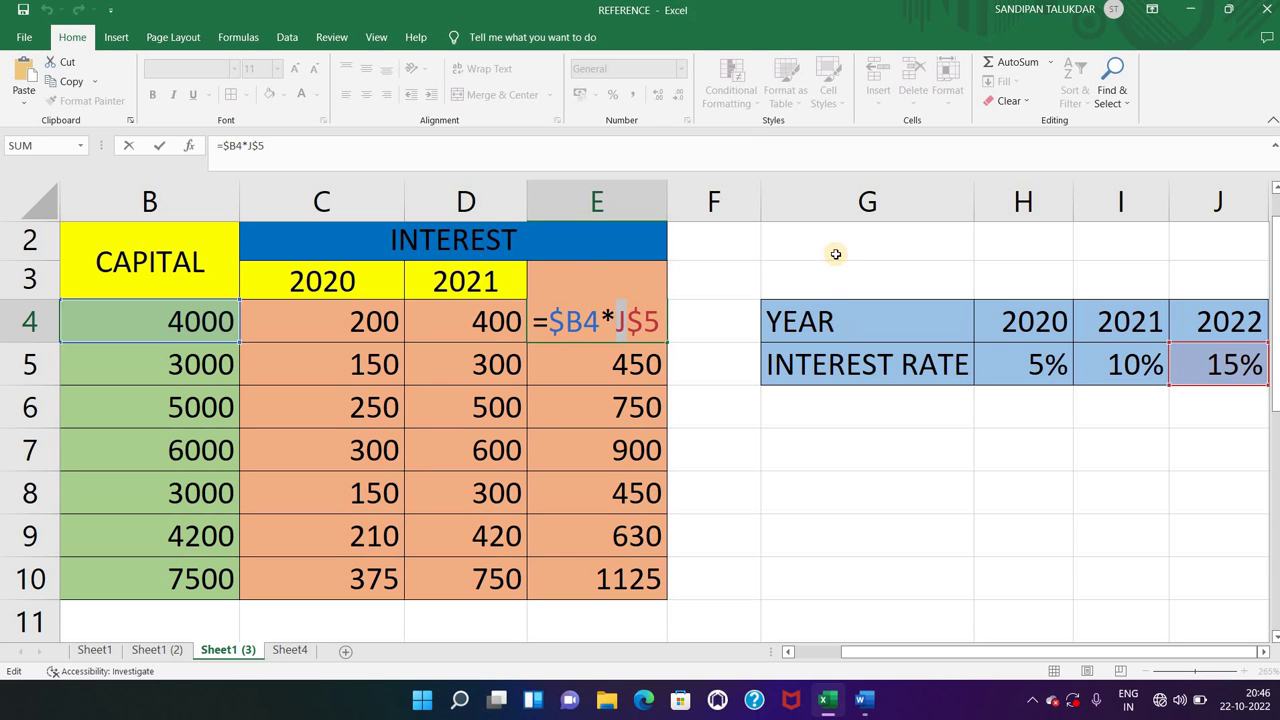
key(Return)
double_click(517, 326)
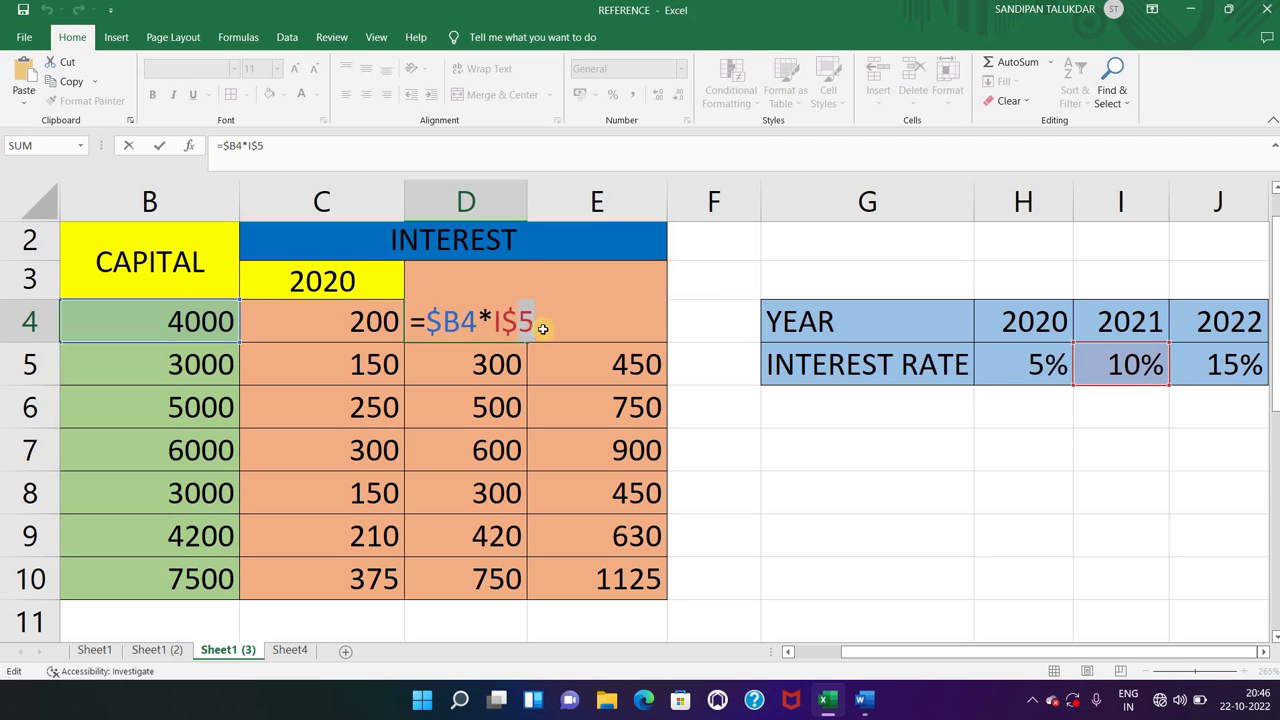
key(Return)
double_click(604, 330)
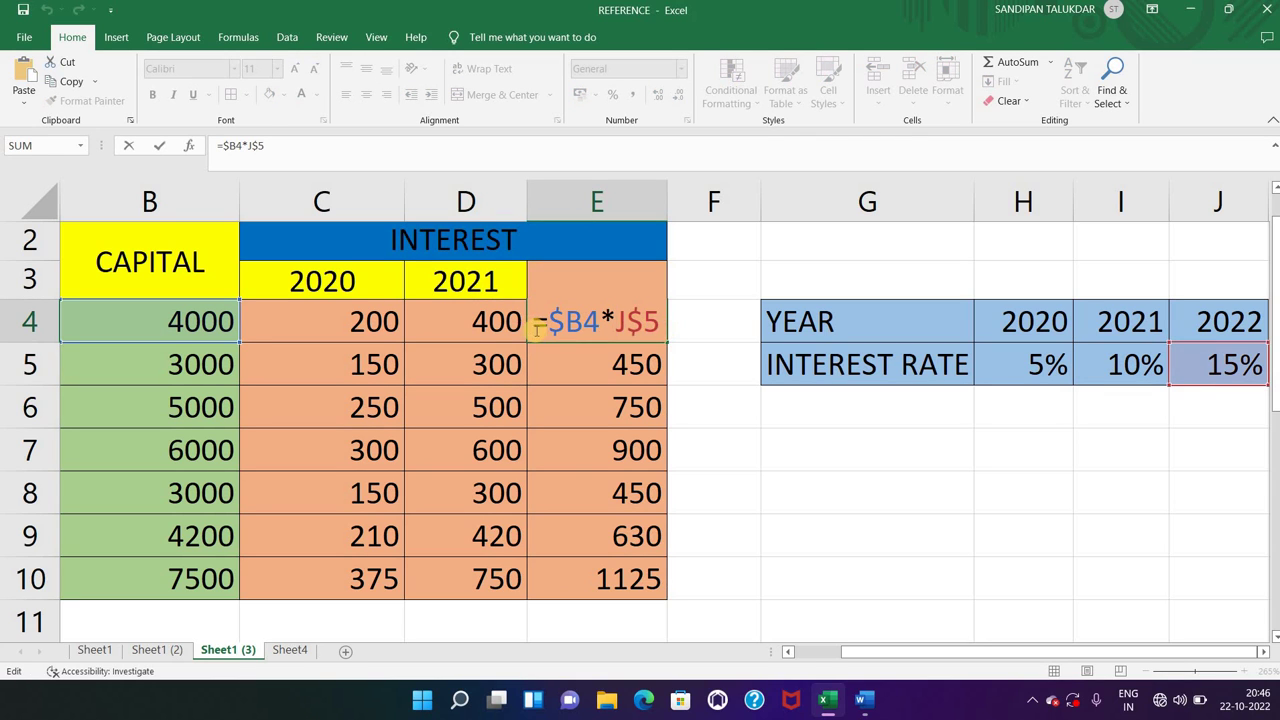
key(Return)
double_click(314, 310)
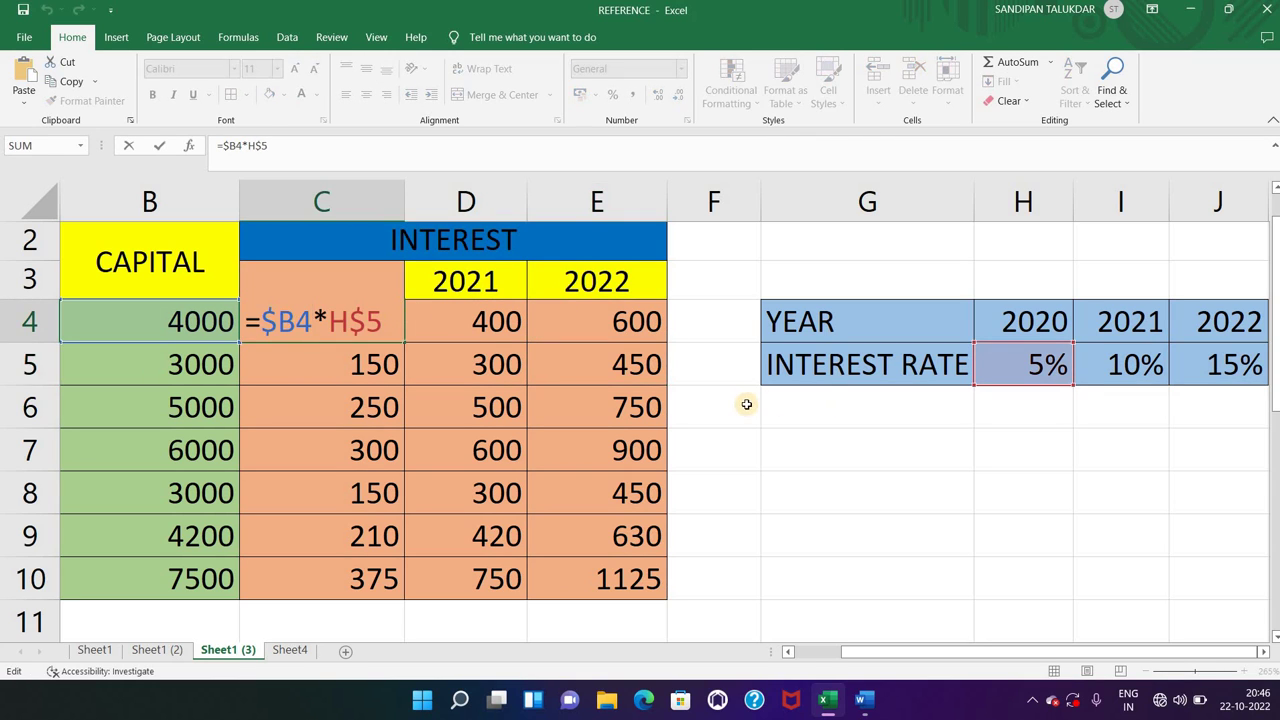
key(Return)
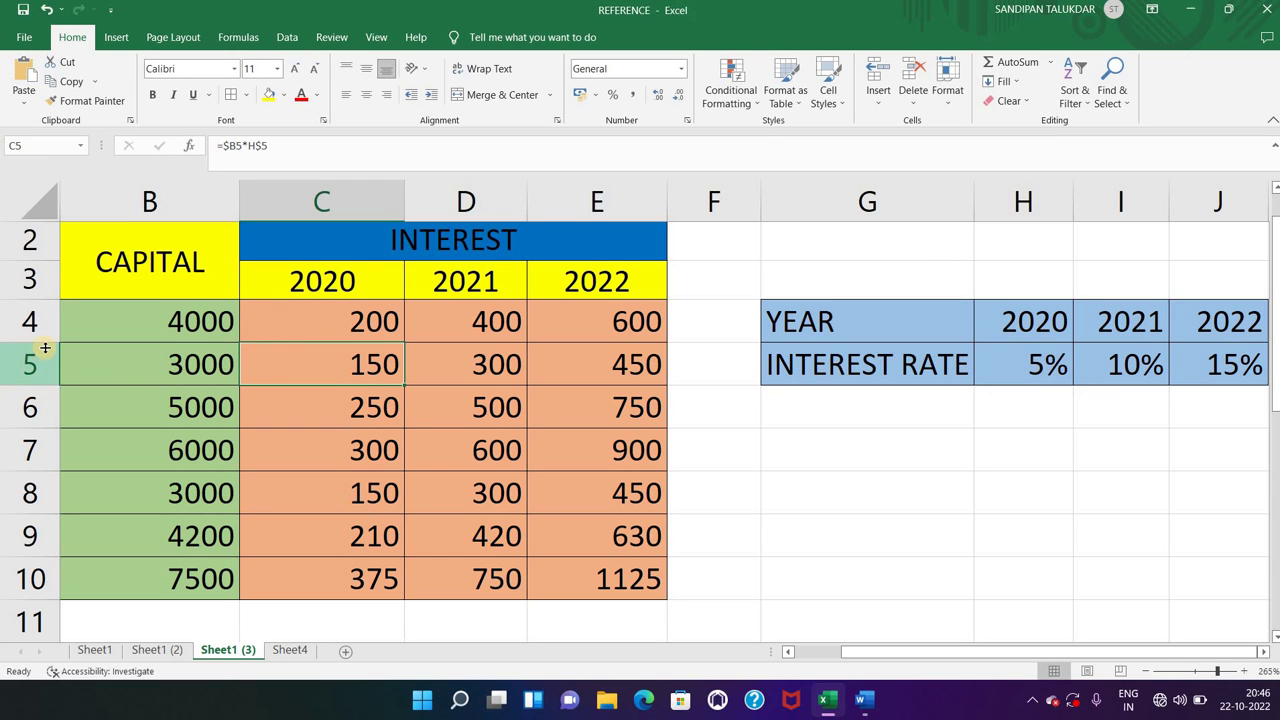
click(60, 366)
click(866, 366)
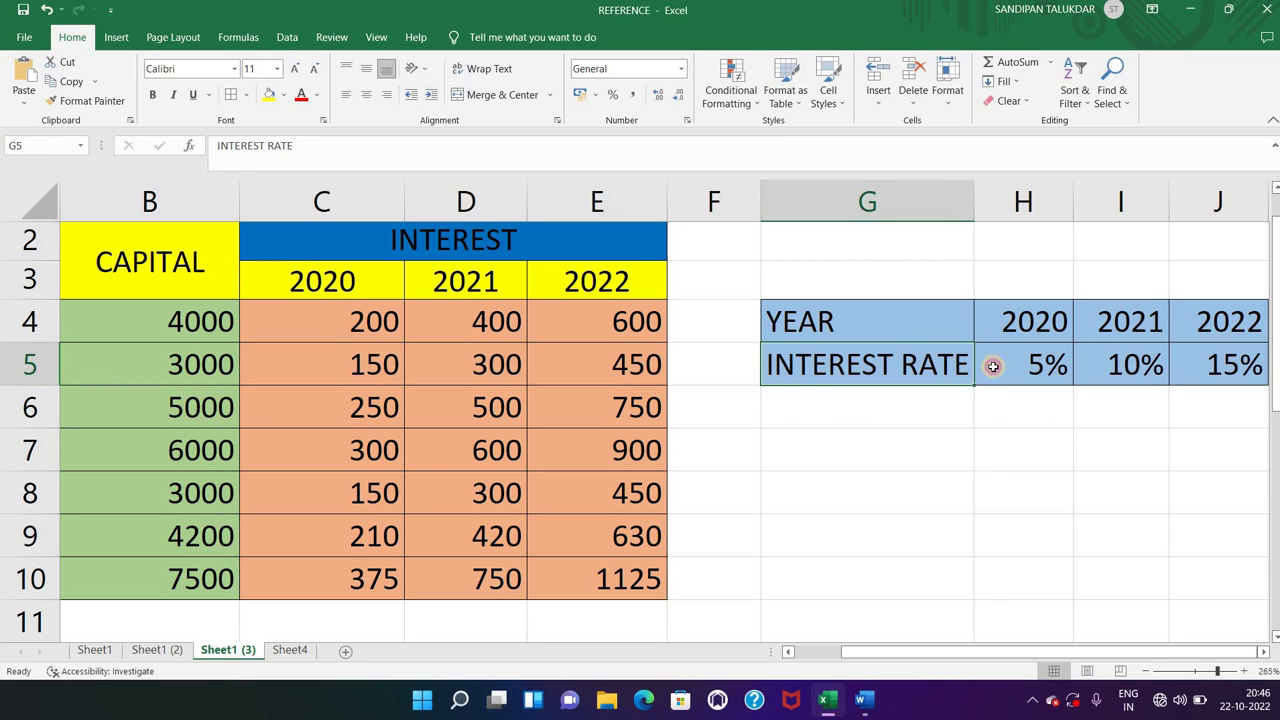
drag(1030, 366, 1182, 372)
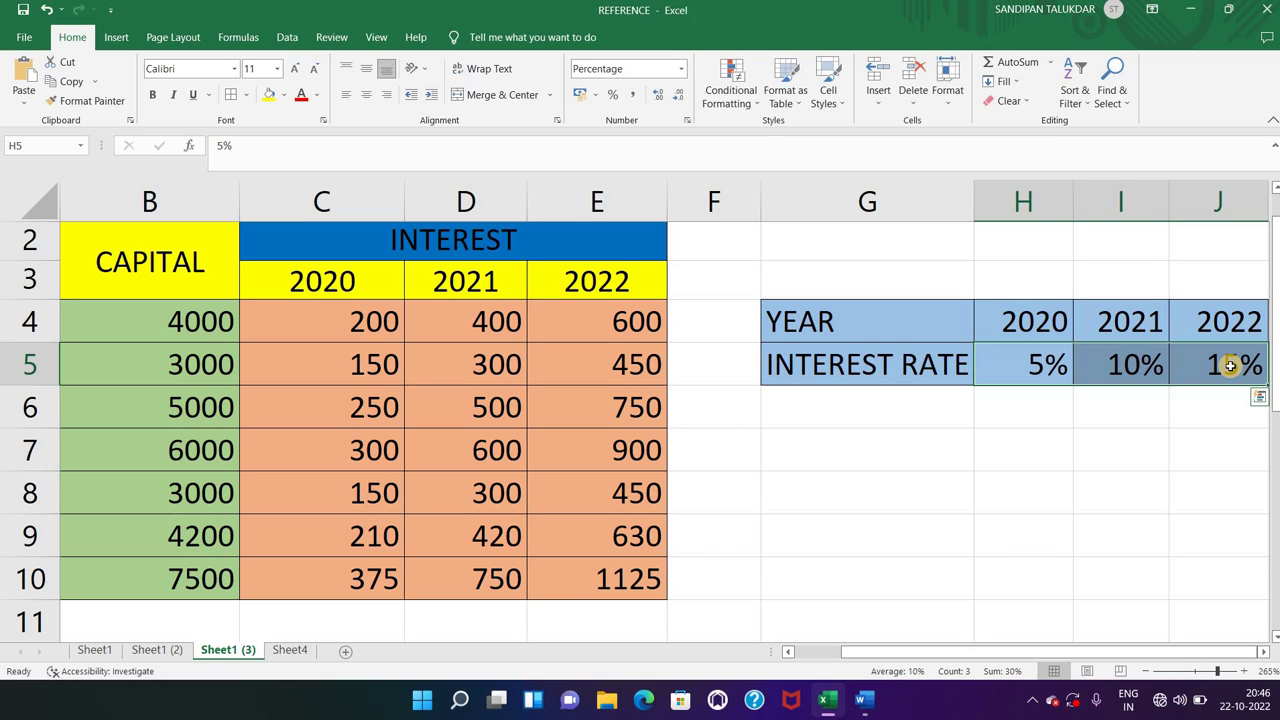
click(497, 322)
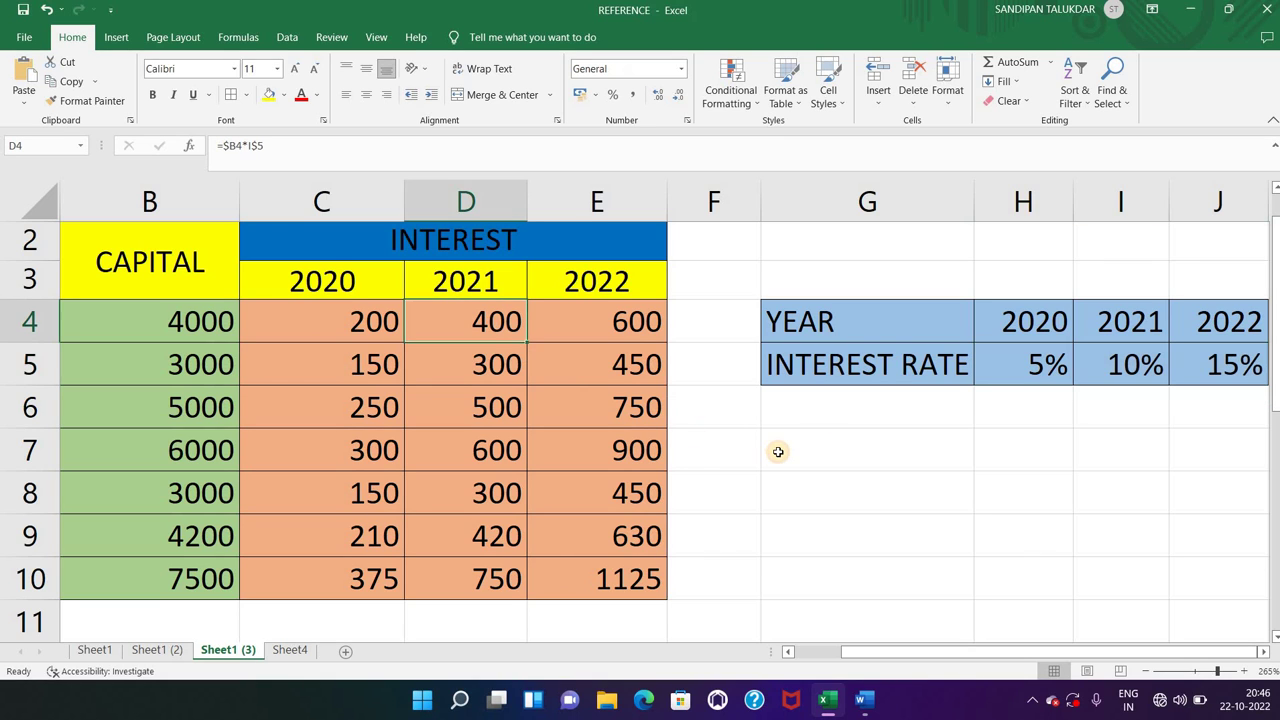